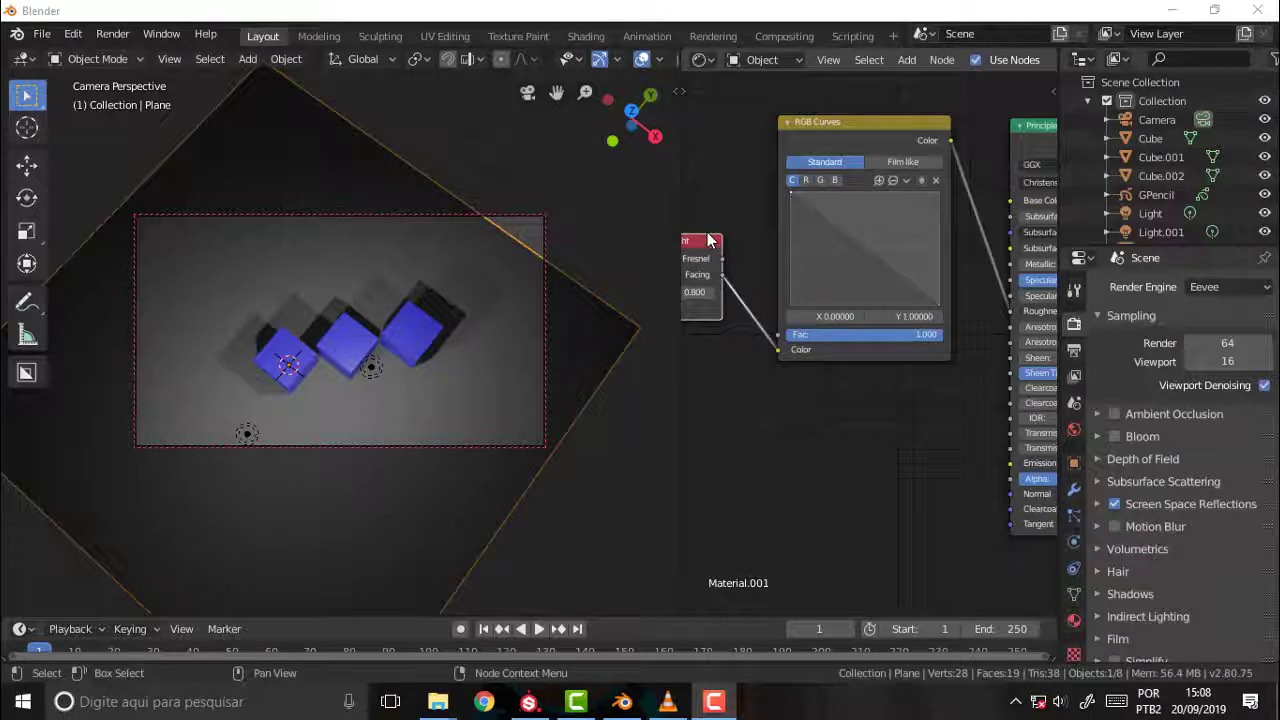
# - Orbit around the finished three-cube scene, then bring up the File menu to start over
pyautogui.scroll(1, 707, 240)
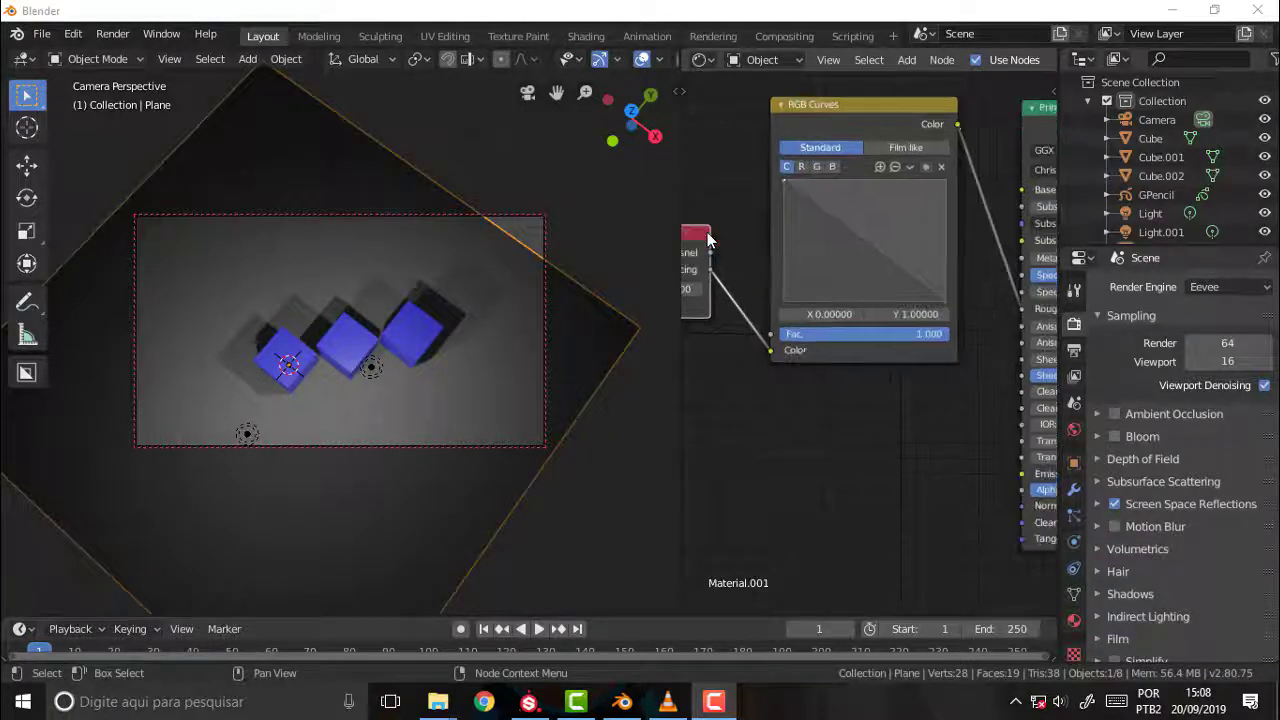
pyautogui.moveTo(613, 256)
pyautogui.mouseDown(button='middle')
pyautogui.moveTo(565, 283)
pyautogui.moveTo(586, 134)
pyautogui.moveTo(574, 137)
pyautogui.mouseUp(button='middle')
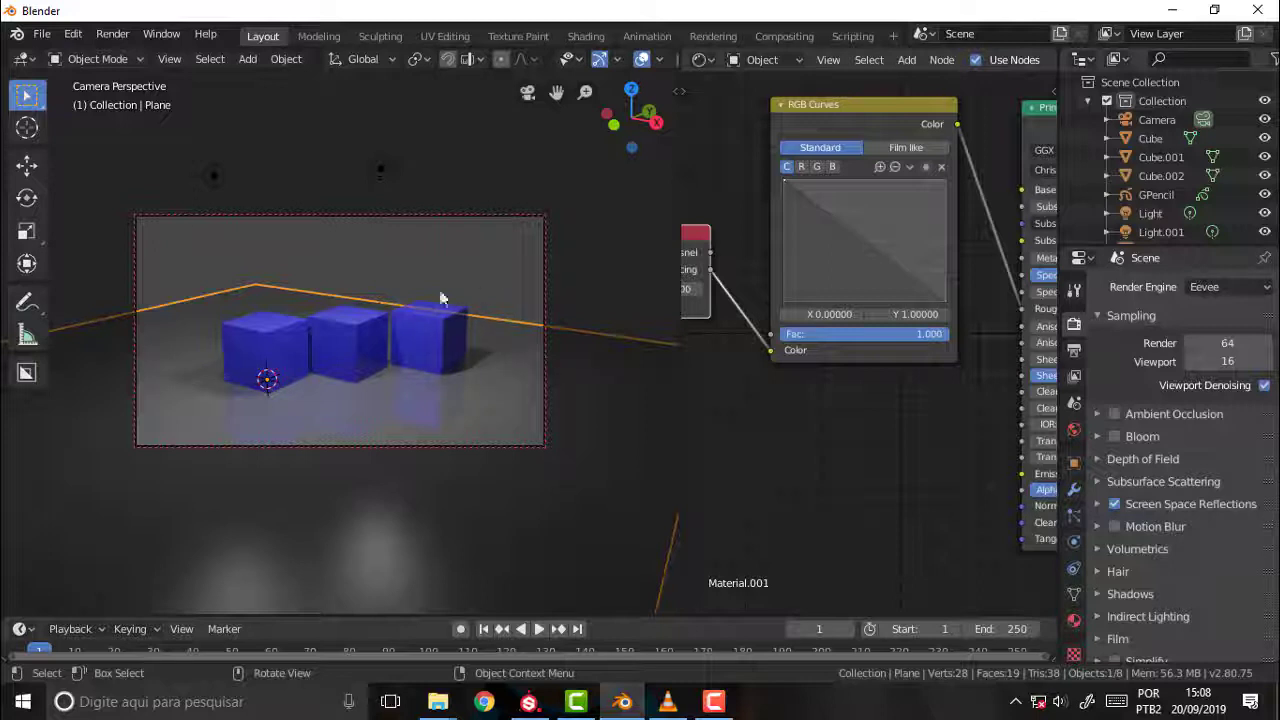
pyautogui.click(42, 34)
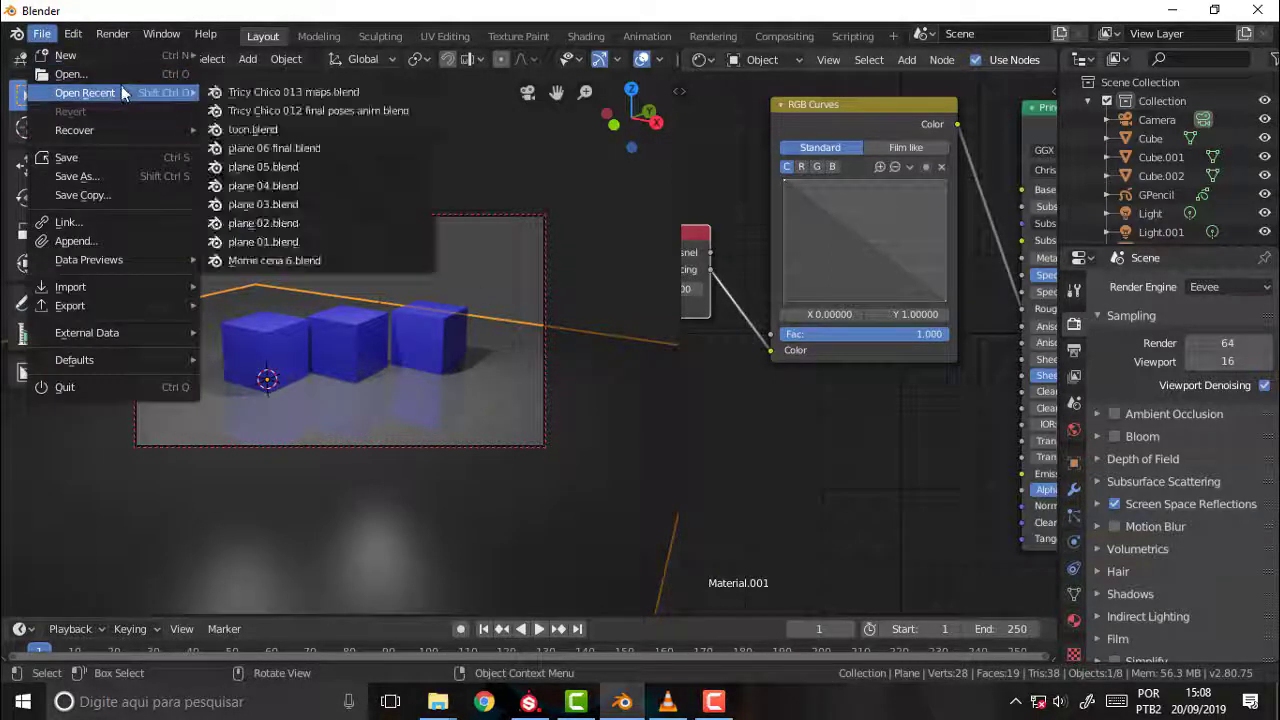
pyautogui.moveTo(66, 55)
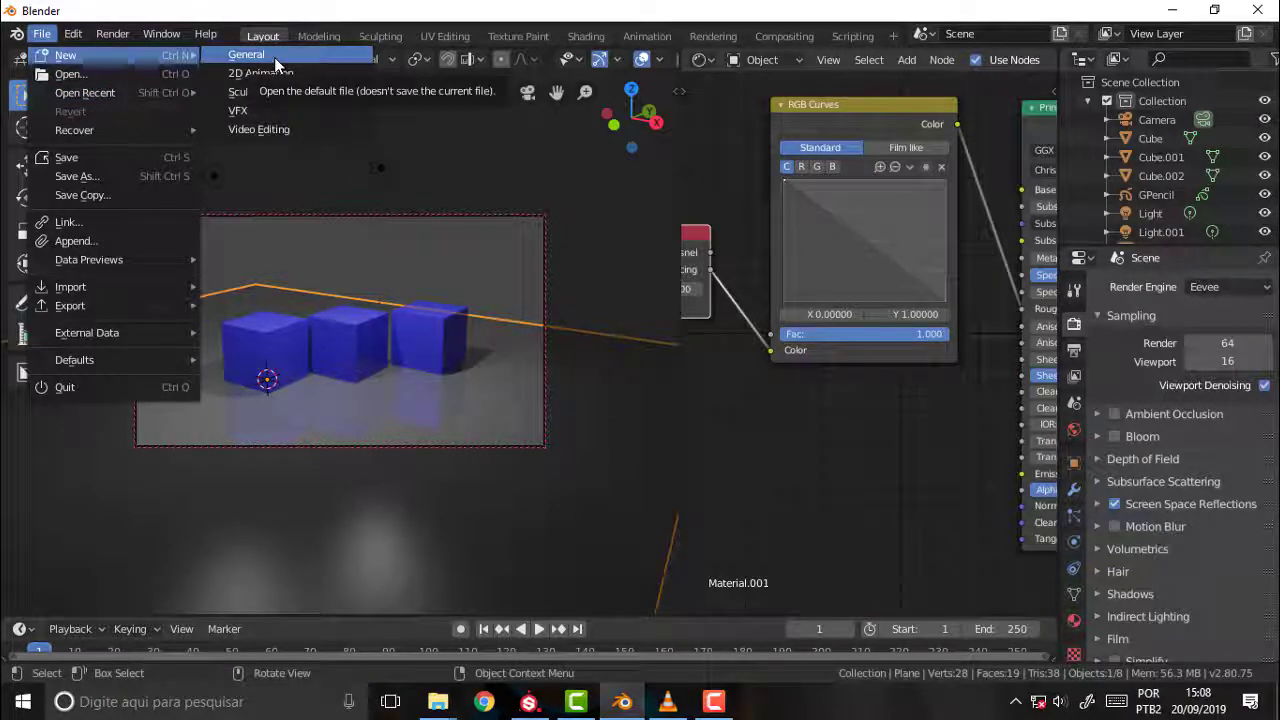
# - Start a new General scene without saving and add a plane scaled up as the floor
pyautogui.click(278, 65)
pyautogui.click(690, 378)
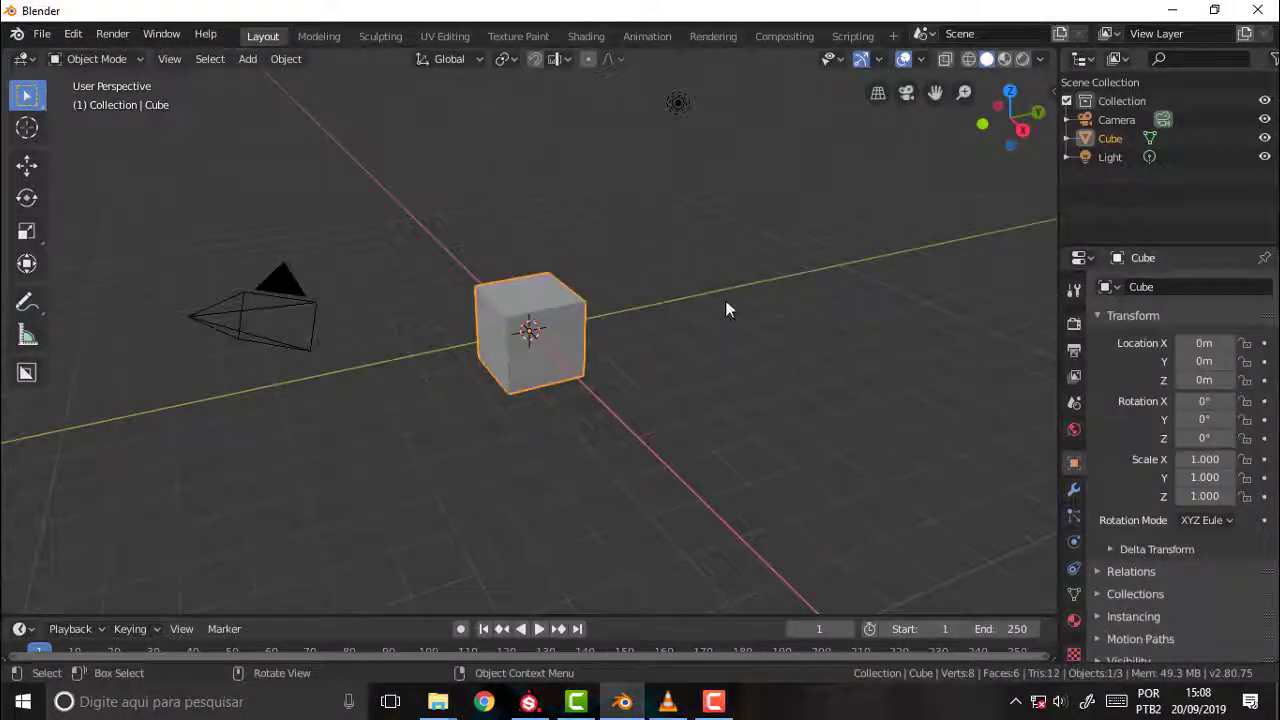
pyautogui.scroll(1, 720, 260)
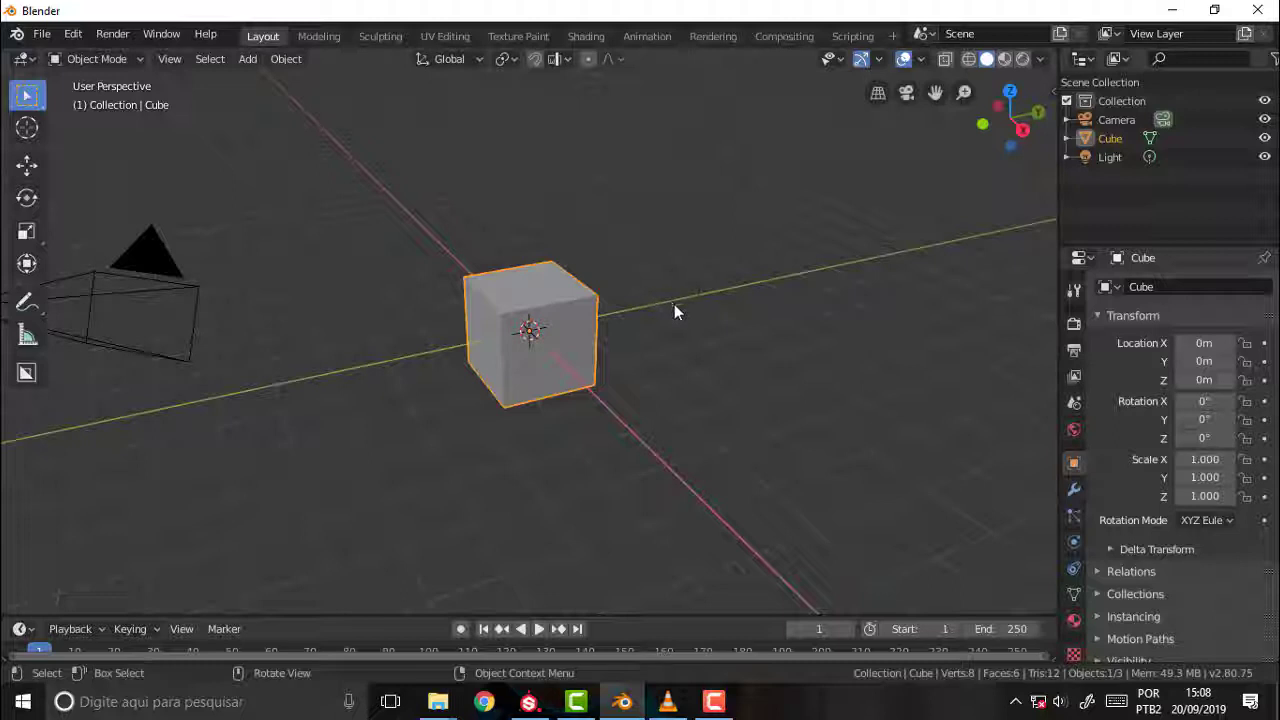
pyautogui.hotkey('shift', 'a')
pyautogui.click(743, 298)
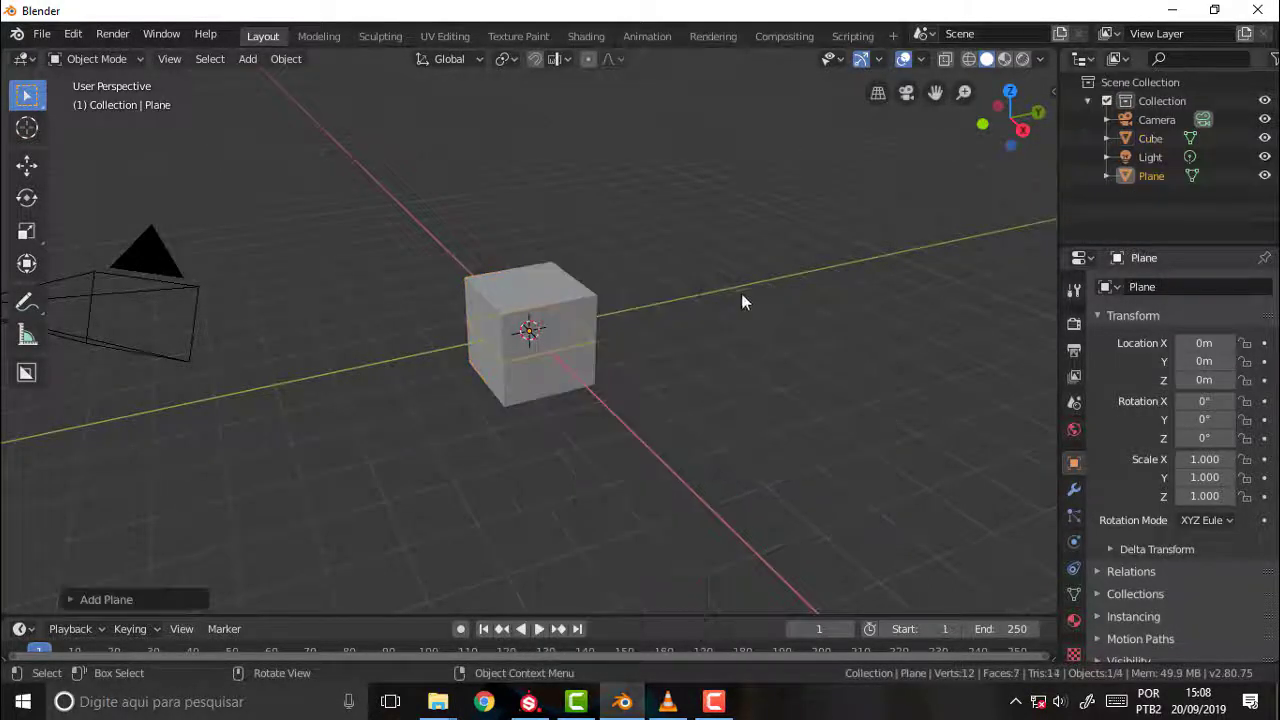
pyautogui.press('s')
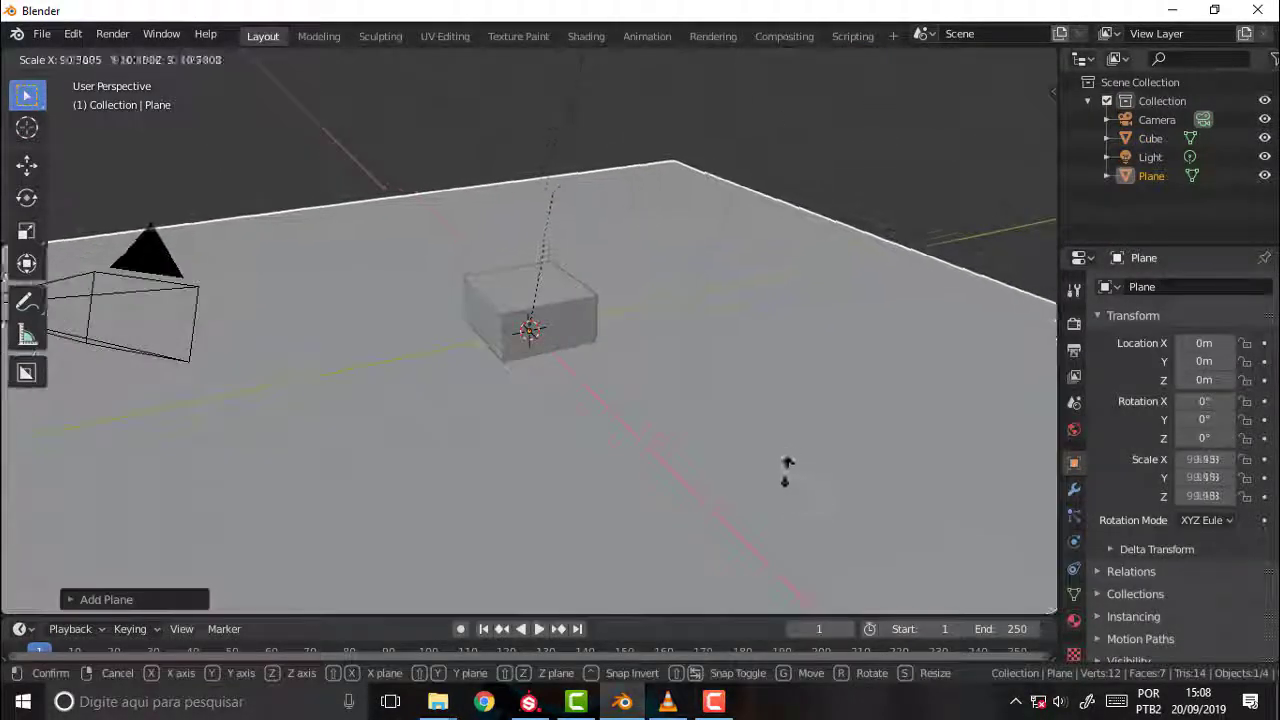
pyautogui.click(646, 349)
# - Raise the cube 1.075 m along Z and duplicate it
pyautogui.click(558, 325)
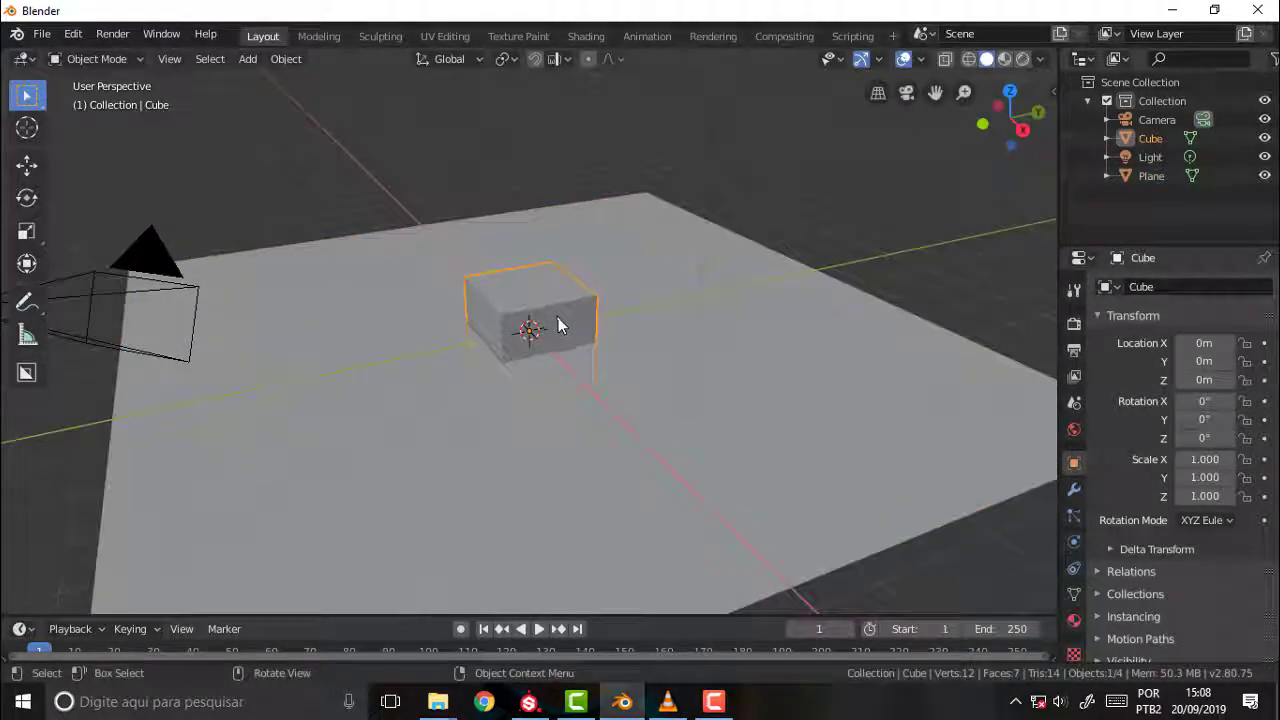
pyautogui.press('g')
pyautogui.press('z')
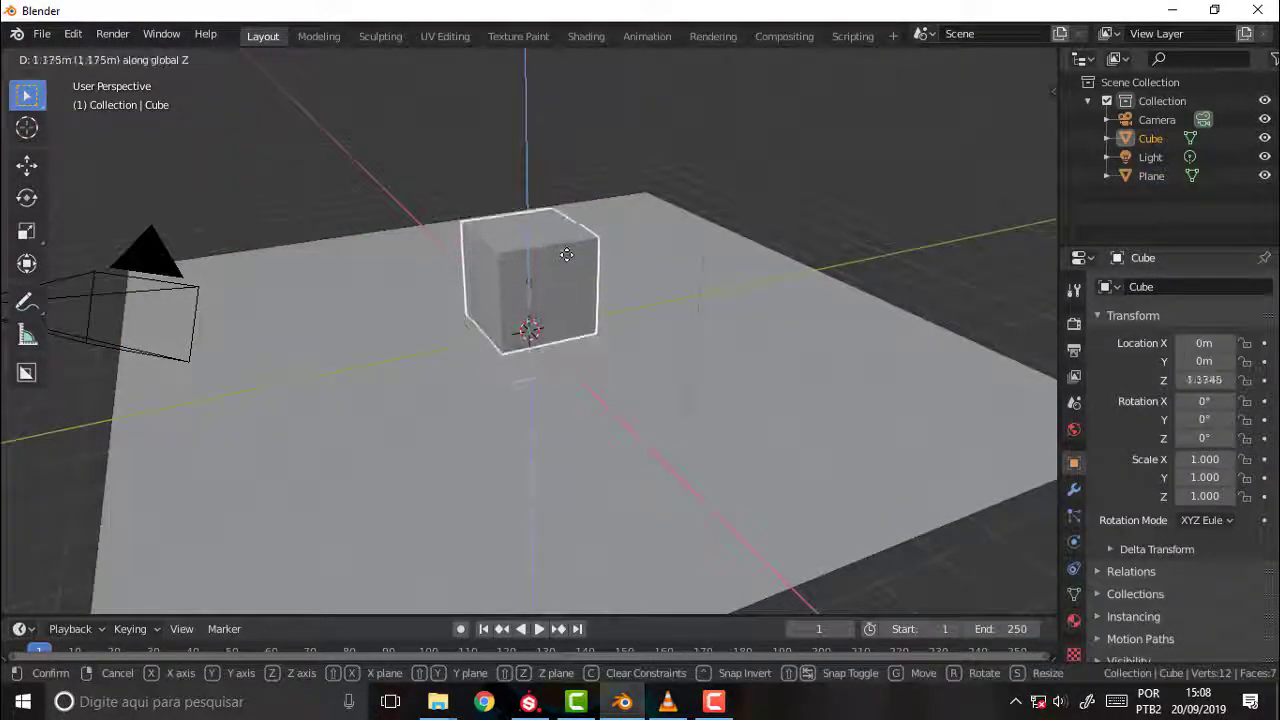
pyautogui.click(565, 260)
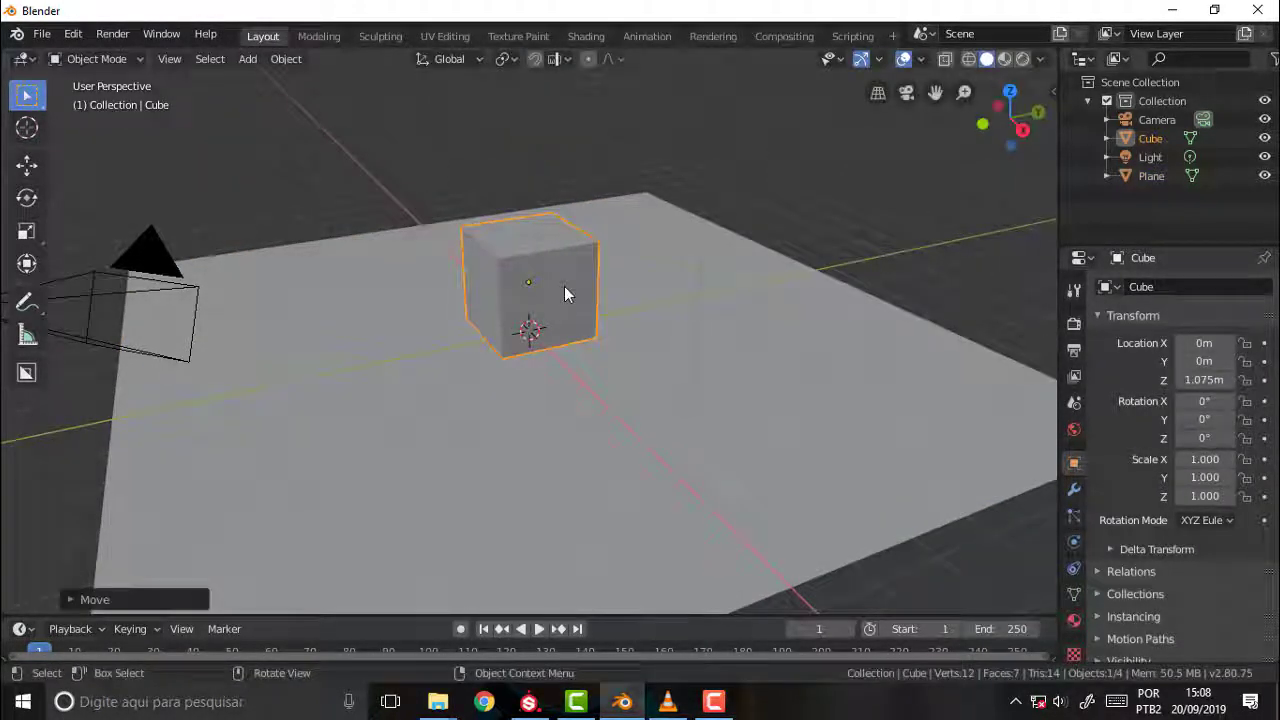
pyautogui.hotkey('shift', 'd')
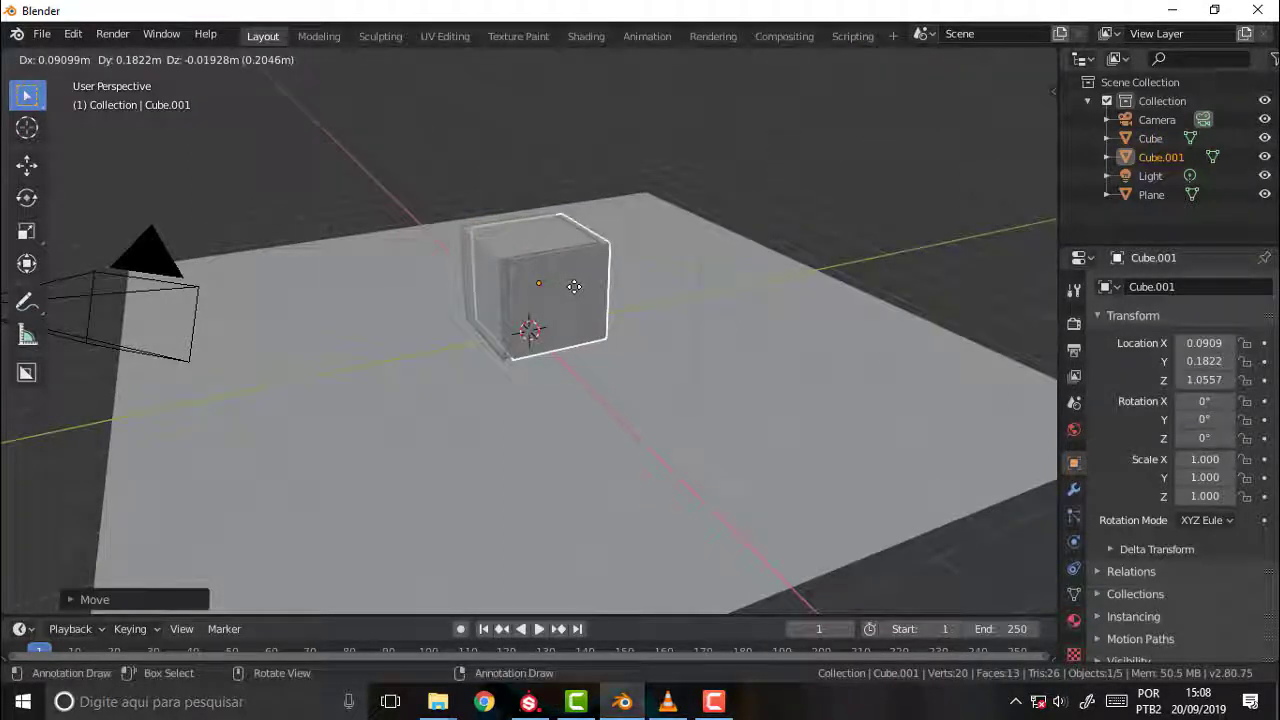
# - Place the copy along Y, then duplicate again and place the third cube at Y 4.2072
pyautogui.press('y')
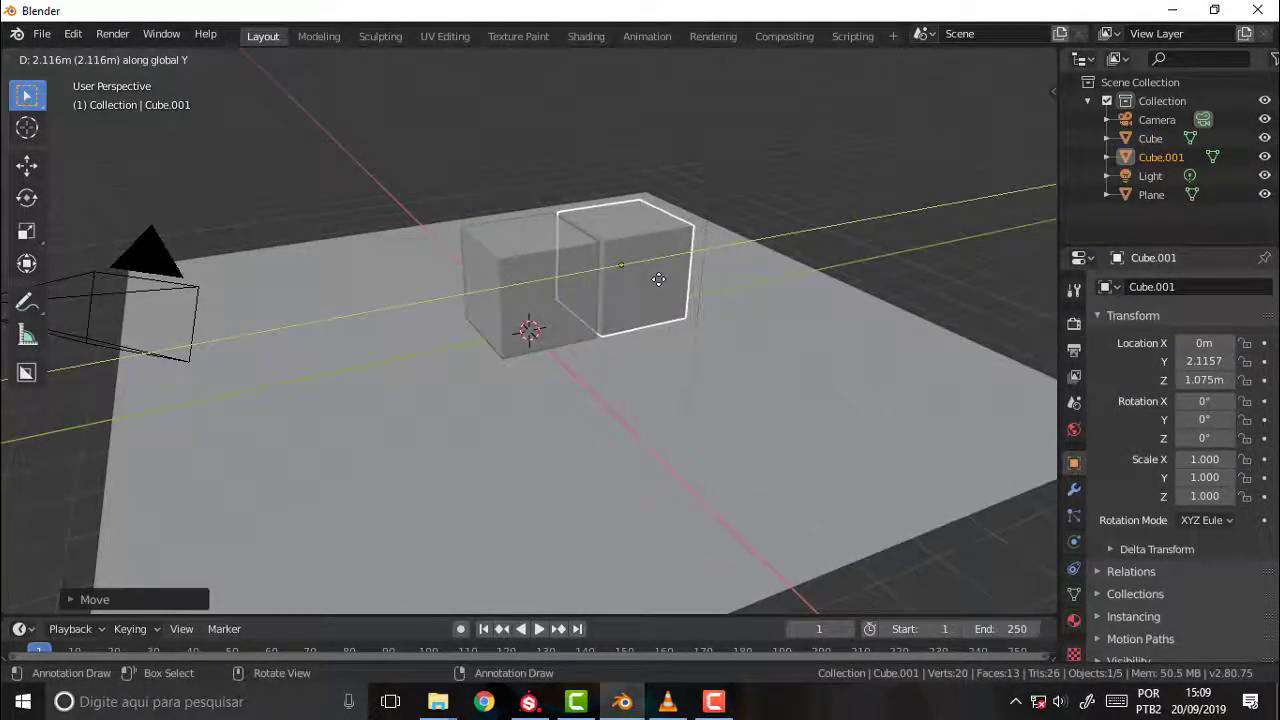
pyautogui.click(658, 279)
pyautogui.hotkey('shift', 'd')
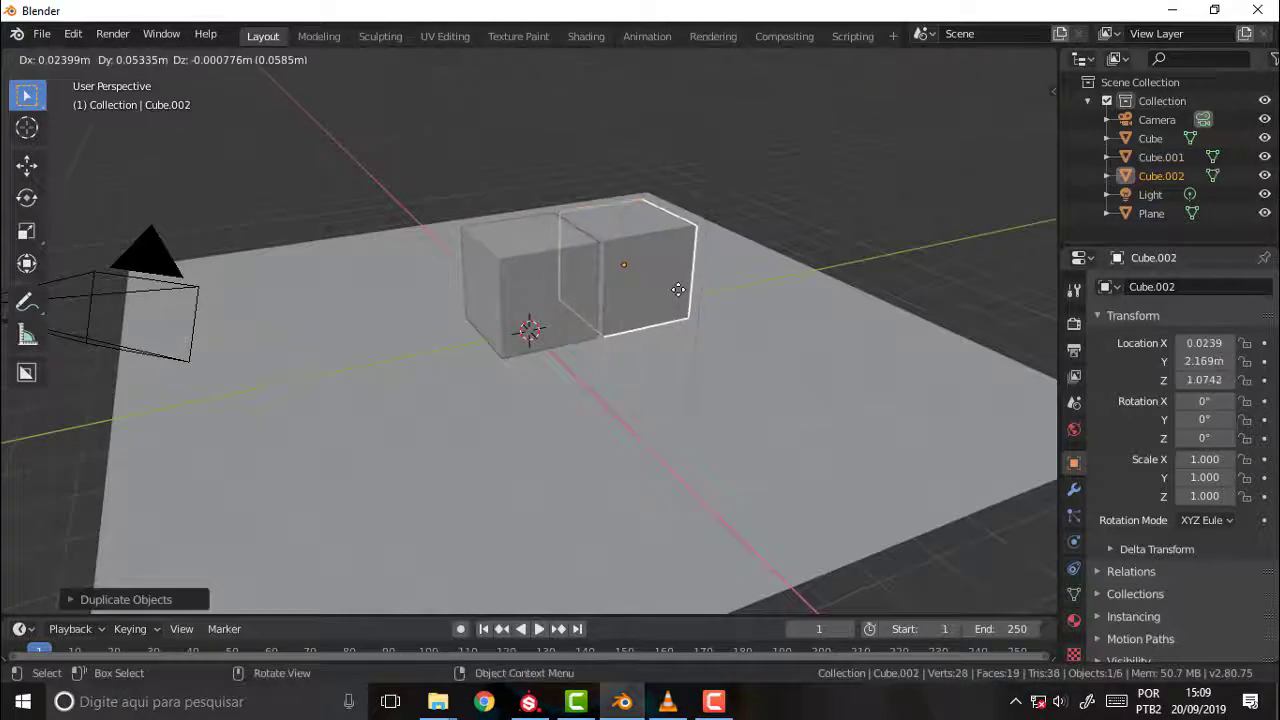
pyautogui.press('y')
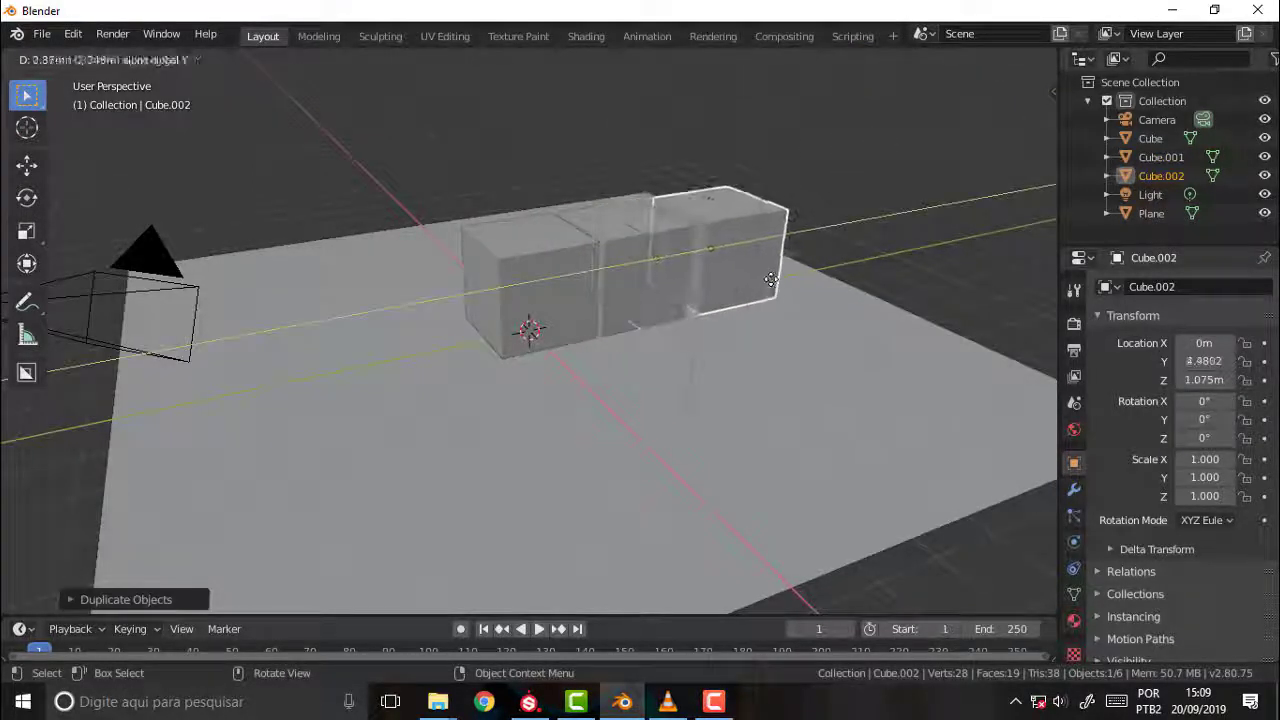
pyautogui.click(760, 283)
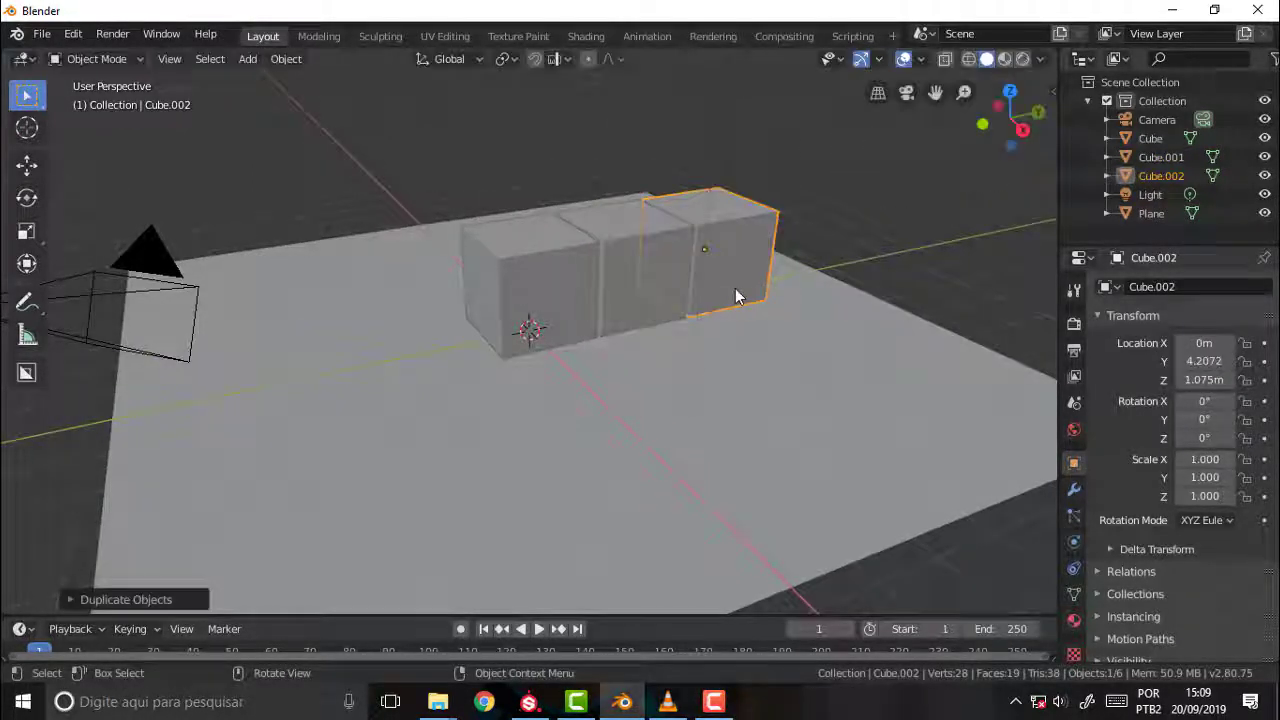
# - Move the third cube, Cube.002, further right along the X axis
pyautogui.press('g')
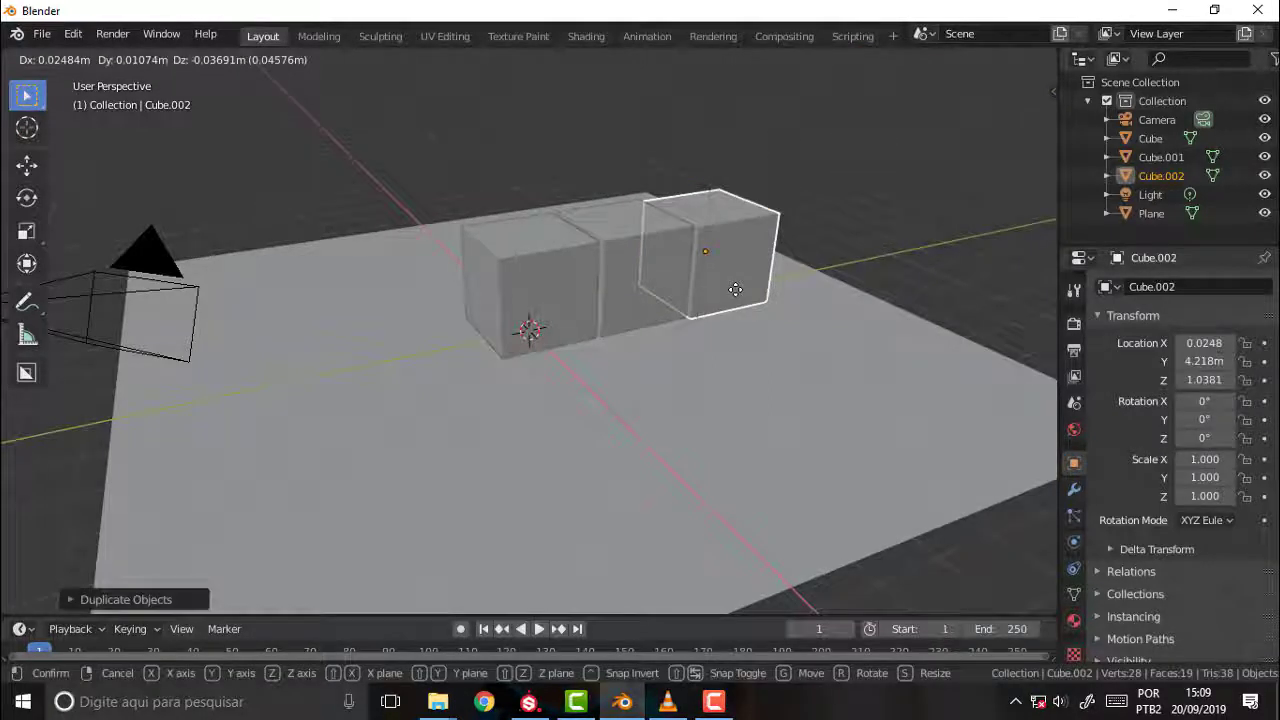
pyautogui.press('x')
pyautogui.click(666, 283)
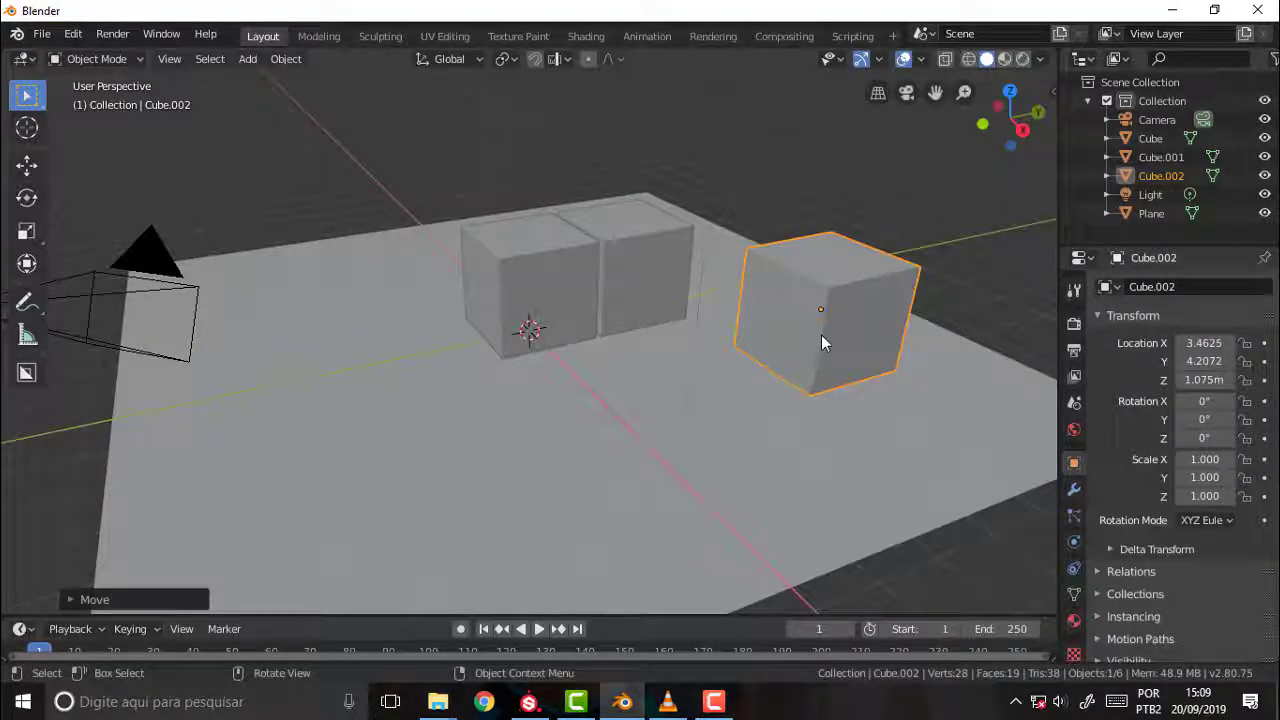
pyautogui.press('g')
pyautogui.press('x')
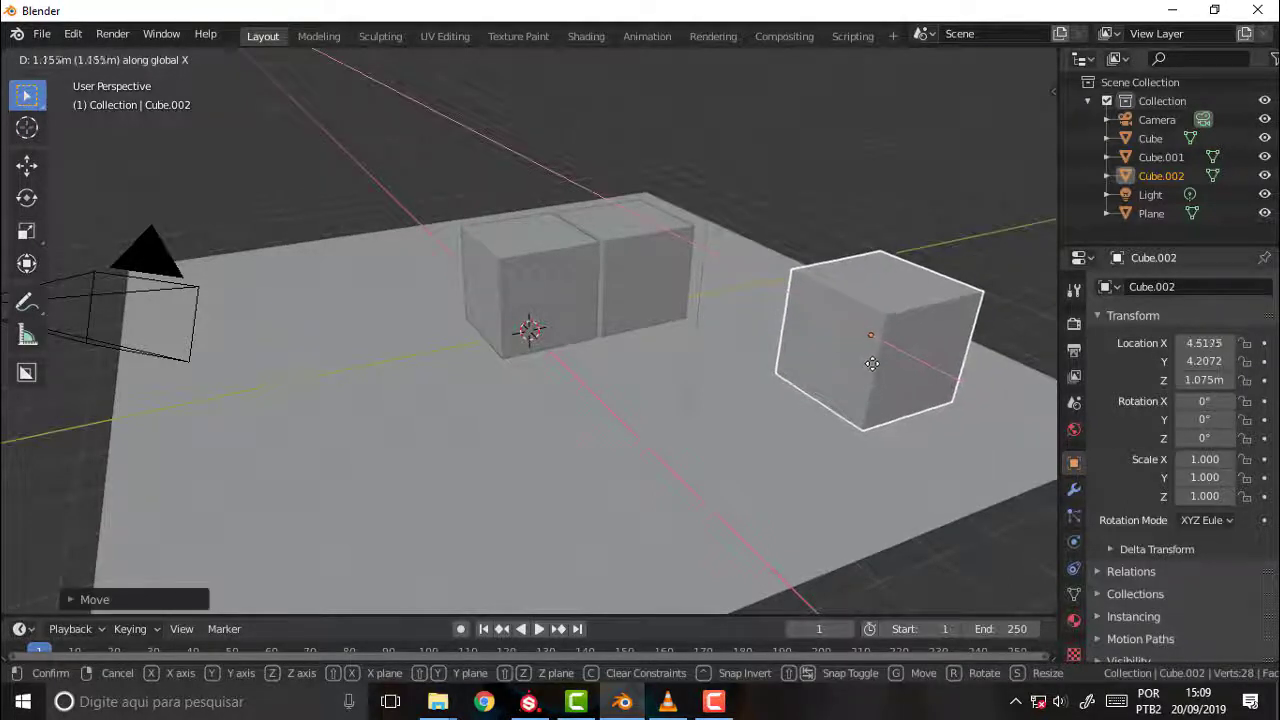
pyautogui.click(885, 362)
# - Shift Cube.001 along X to 2.0486 m, then select the floor plane
pyautogui.click(657, 288)
pyautogui.press('g')
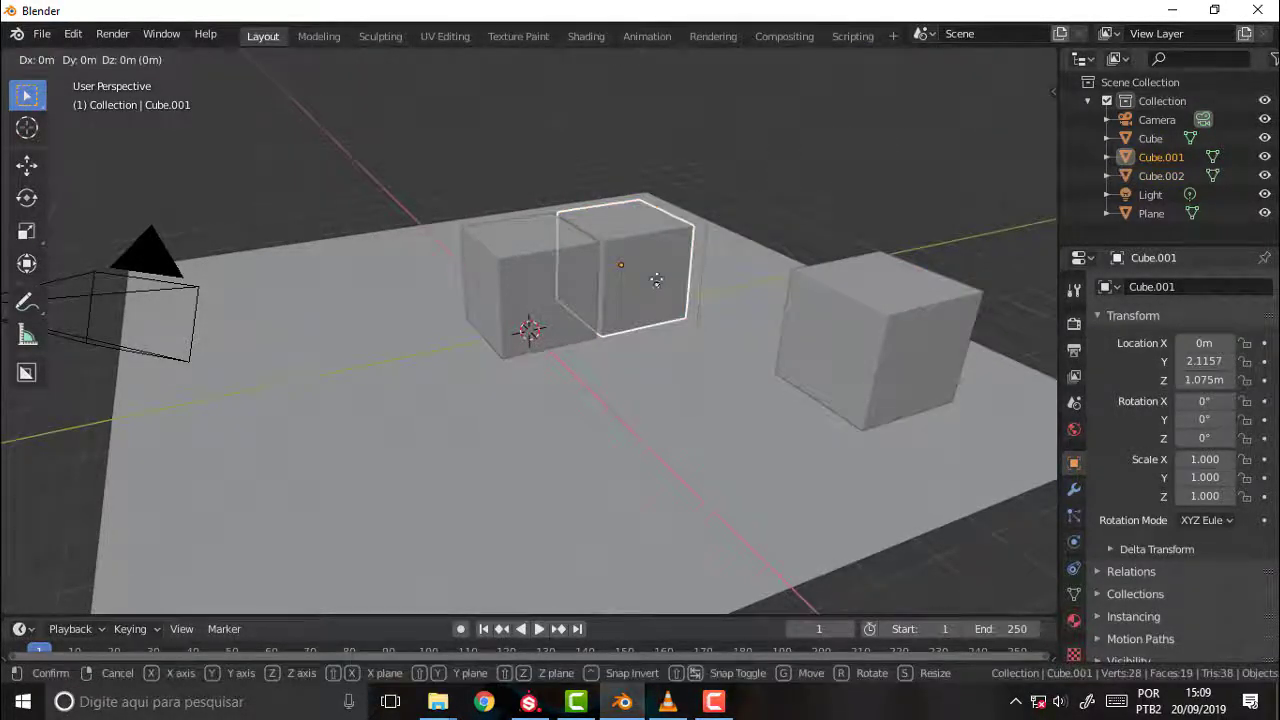
pyautogui.press('x')
pyautogui.click(713, 322)
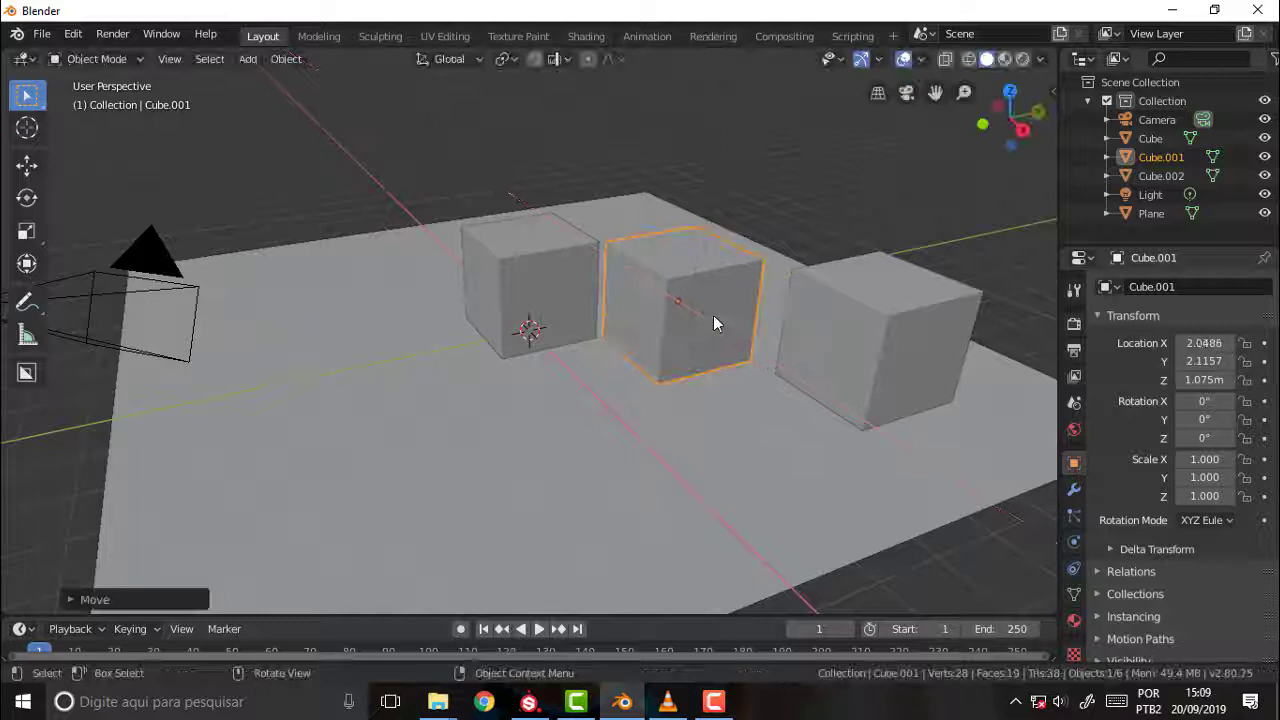
pyautogui.click(443, 424)
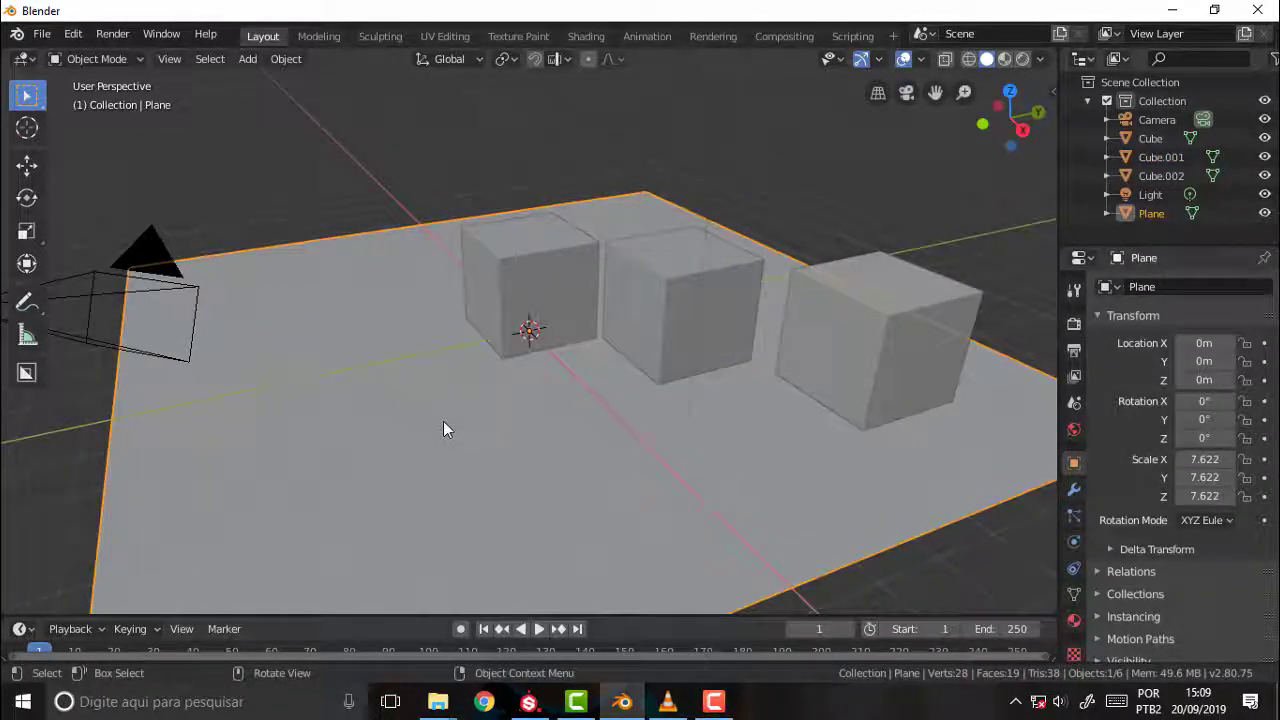
# - Scale the floor plane up to 10.990 and view the scene from a new angle
pyautogui.press('s')
pyautogui.click(443, 460)
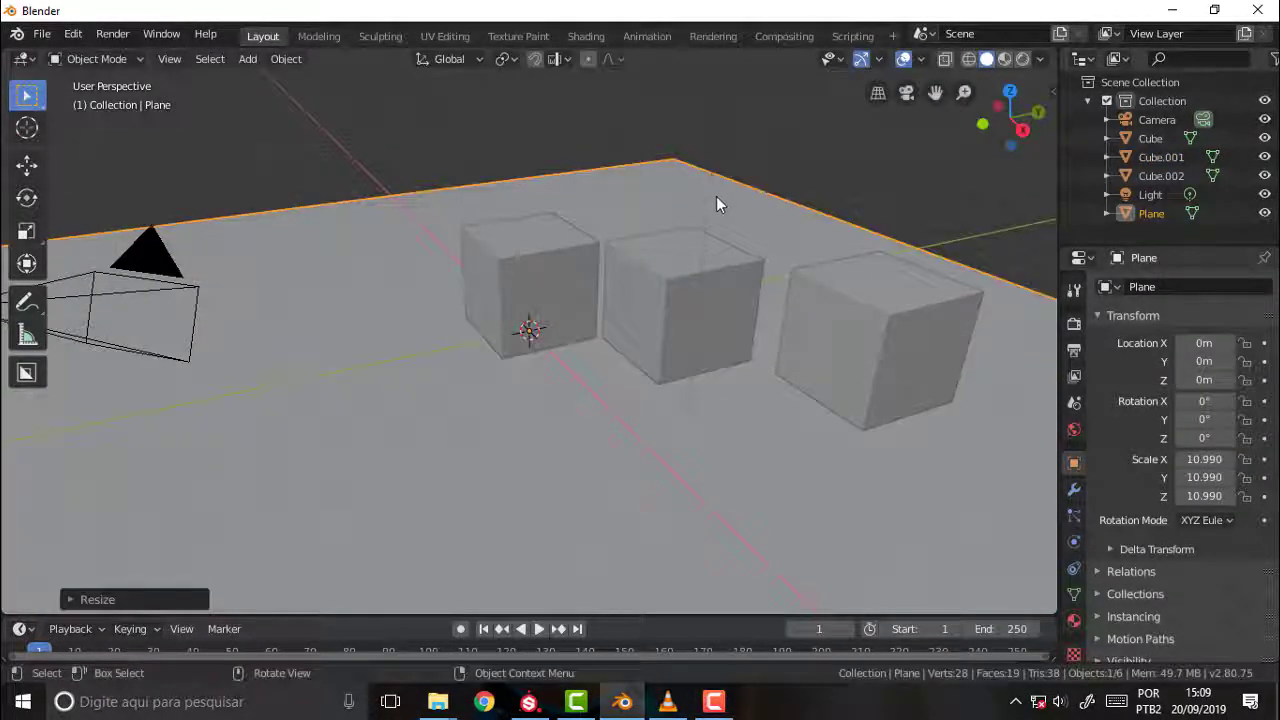
pyautogui.scroll(-3, 720, 200)
pyautogui.scroll(-2, 722, 208)
pyautogui.scroll(4, 721, 213)
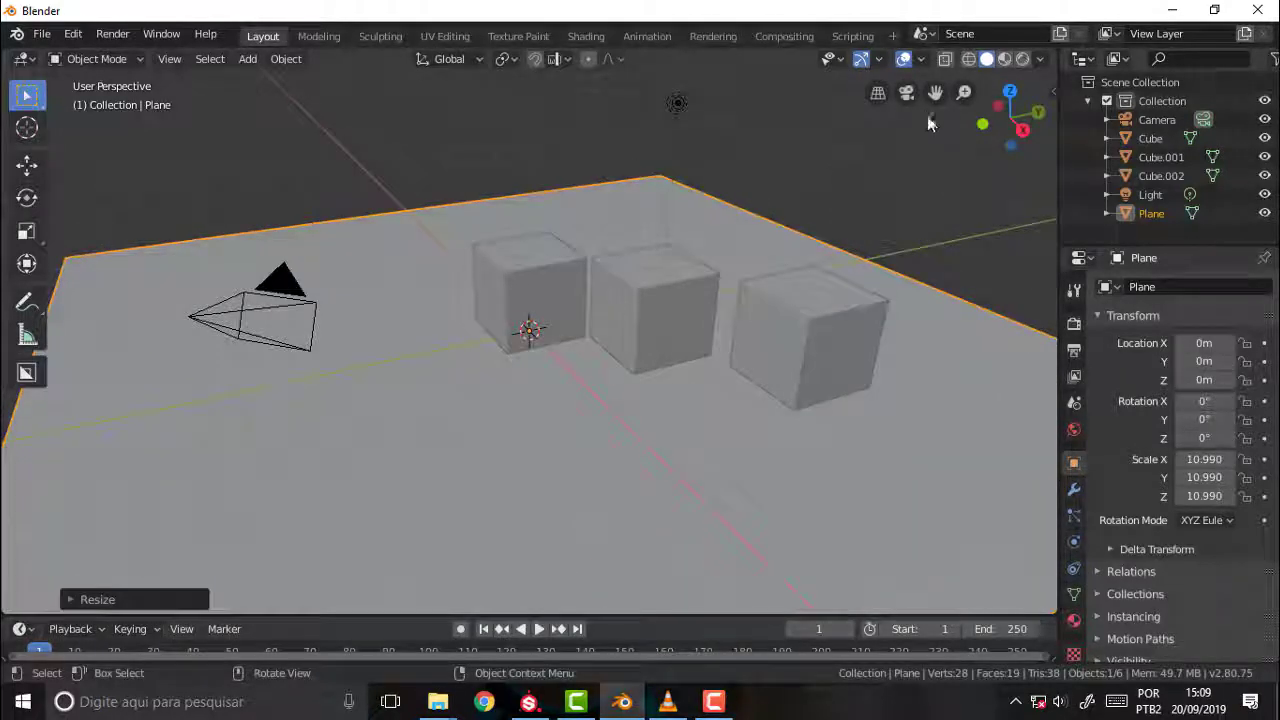
pyautogui.moveTo(927, 115)
pyautogui.mouseDown(button='middle')
pyautogui.moveTo(798, 204)
pyautogui.moveTo(840, 235)
pyautogui.moveTo(816, 200)
pyautogui.mouseUp(button='middle')
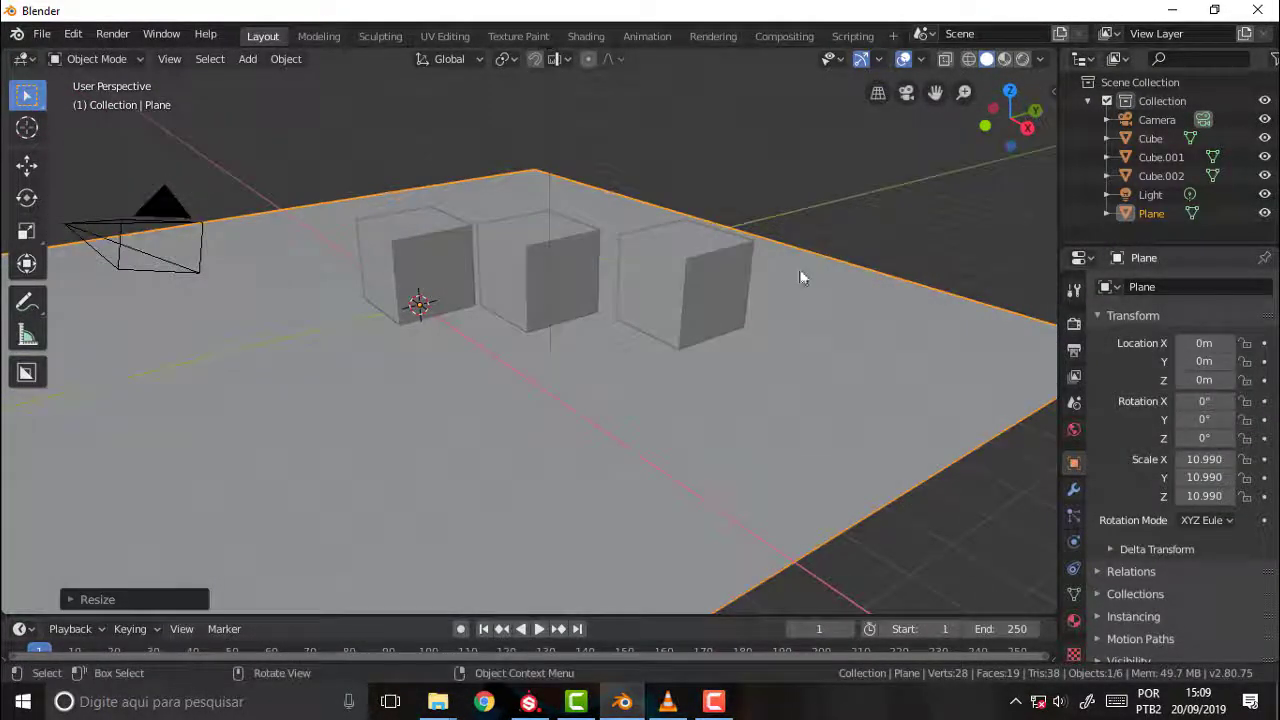
# - Set the cubes' shared material Base Color to blue
pyautogui.click(692, 283)
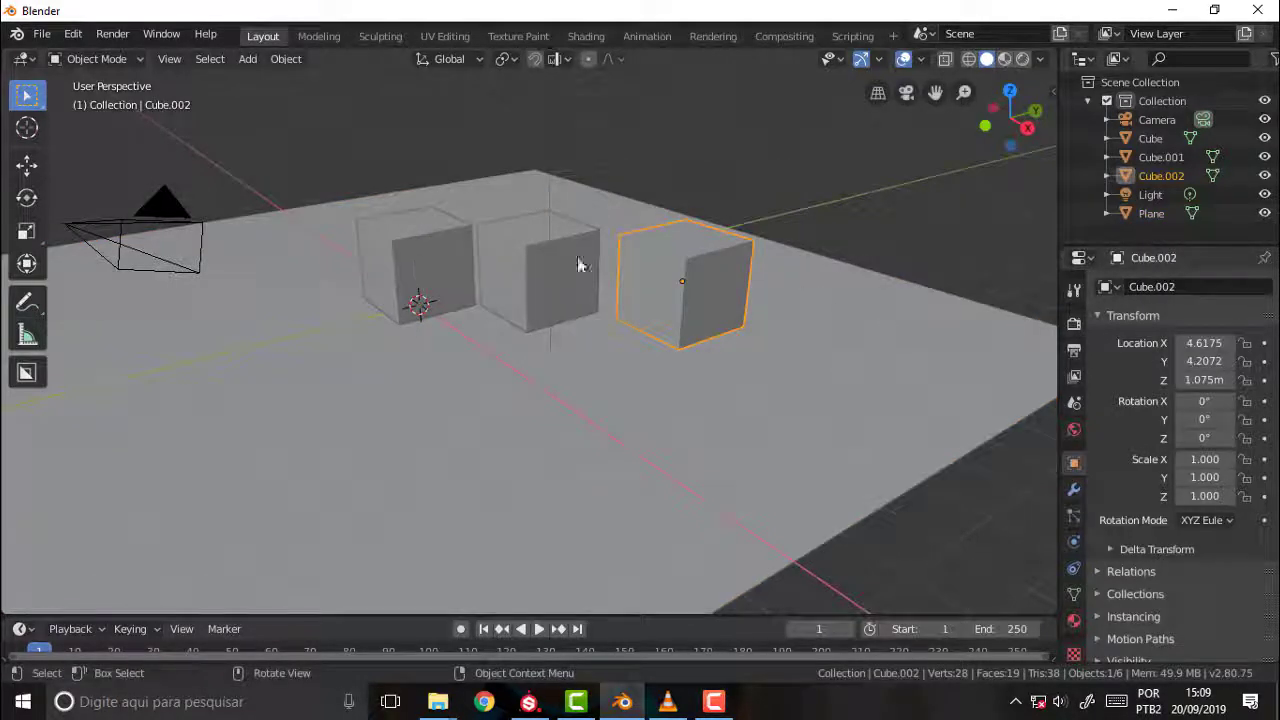
pyautogui.click(1073, 620)
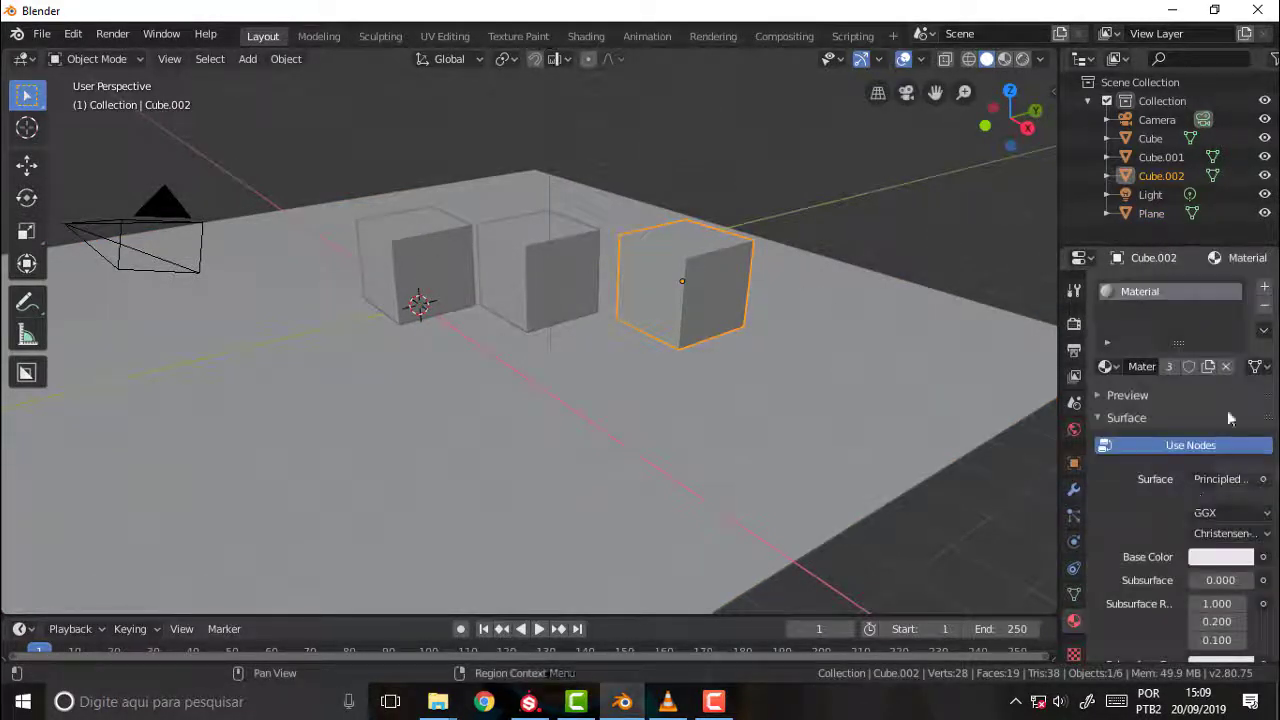
pyautogui.click(1221, 557)
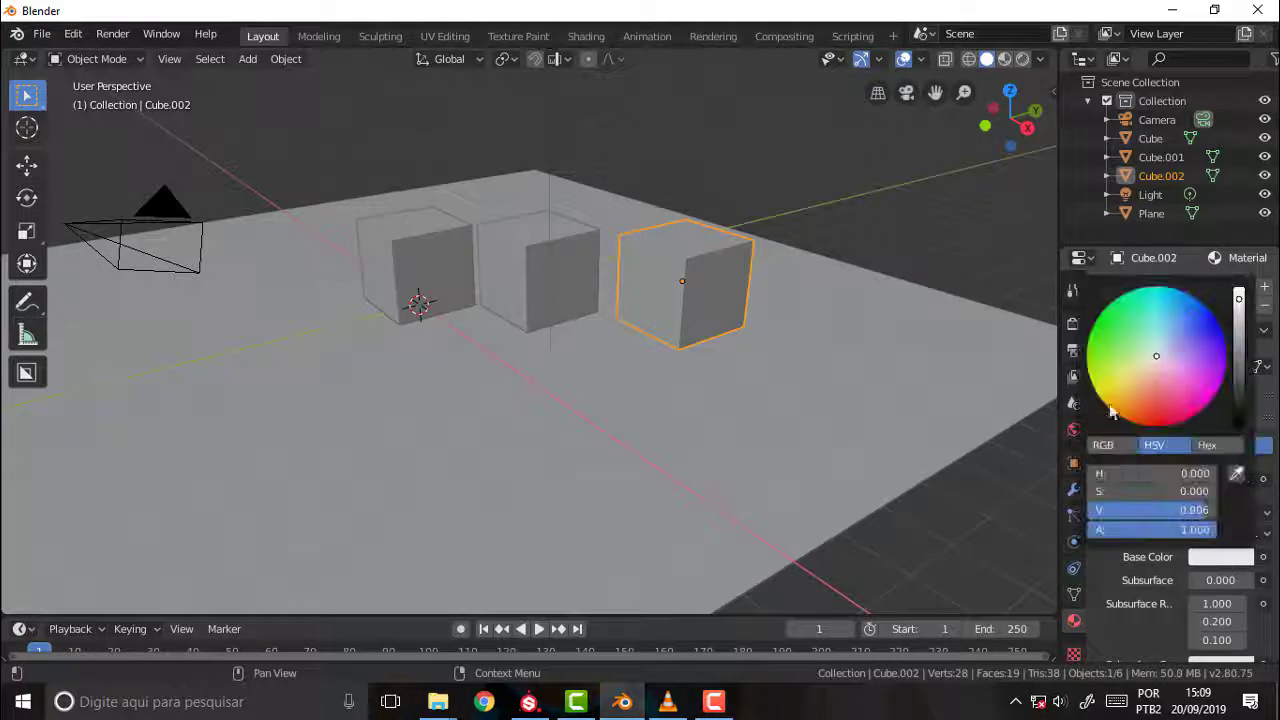
pyautogui.click(1133, 420)
pyautogui.click(813, 188)
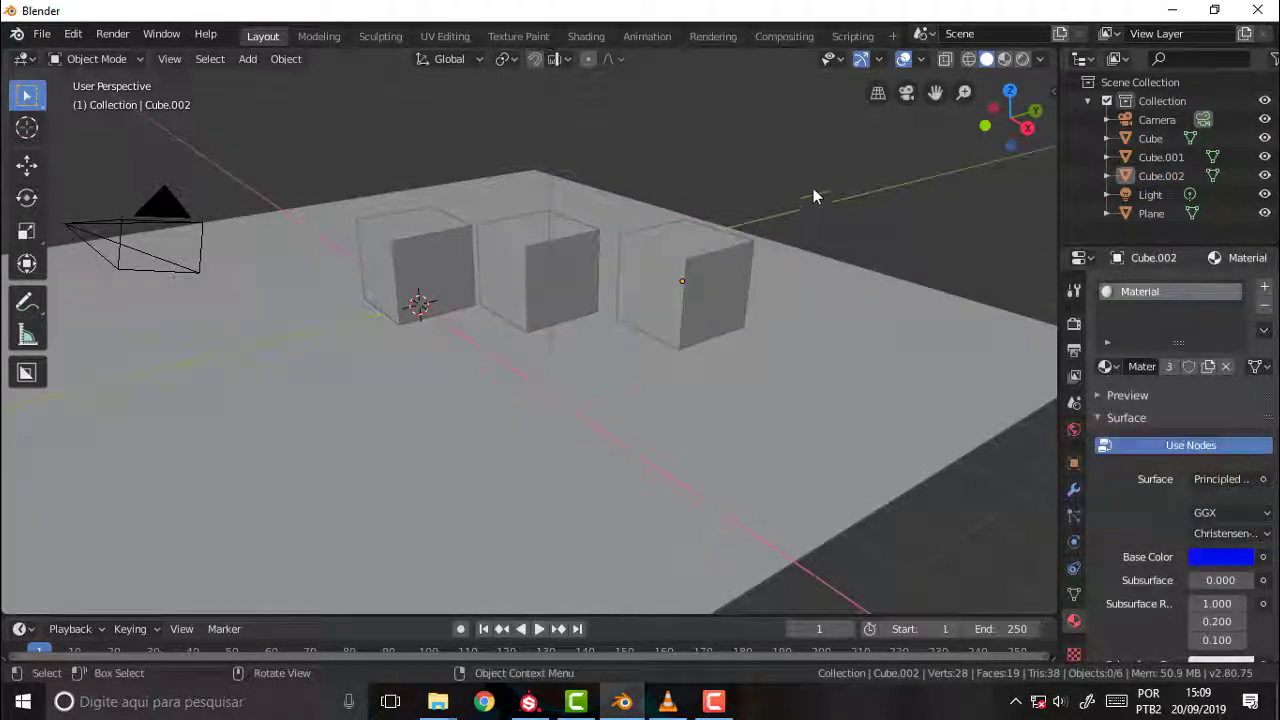
# - Switch the viewport shading to Rendered
pyautogui.press('x')
pyautogui.press('z')
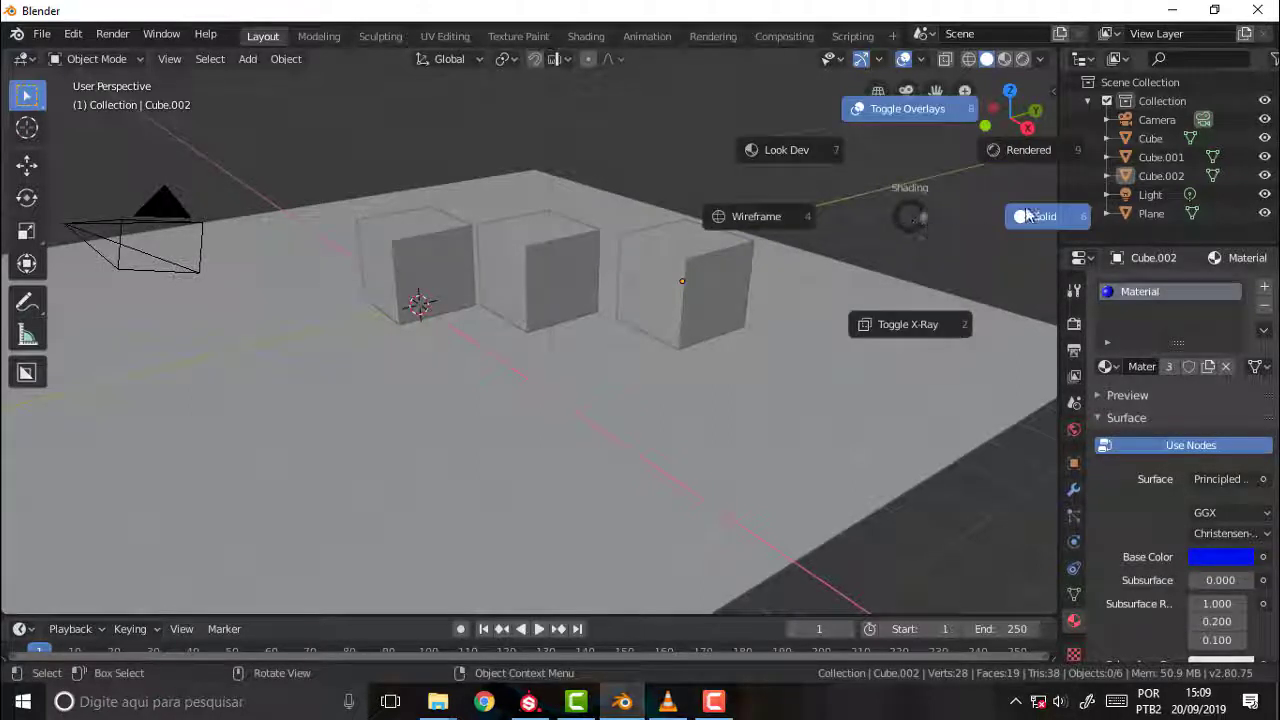
pyautogui.click(1039, 149)
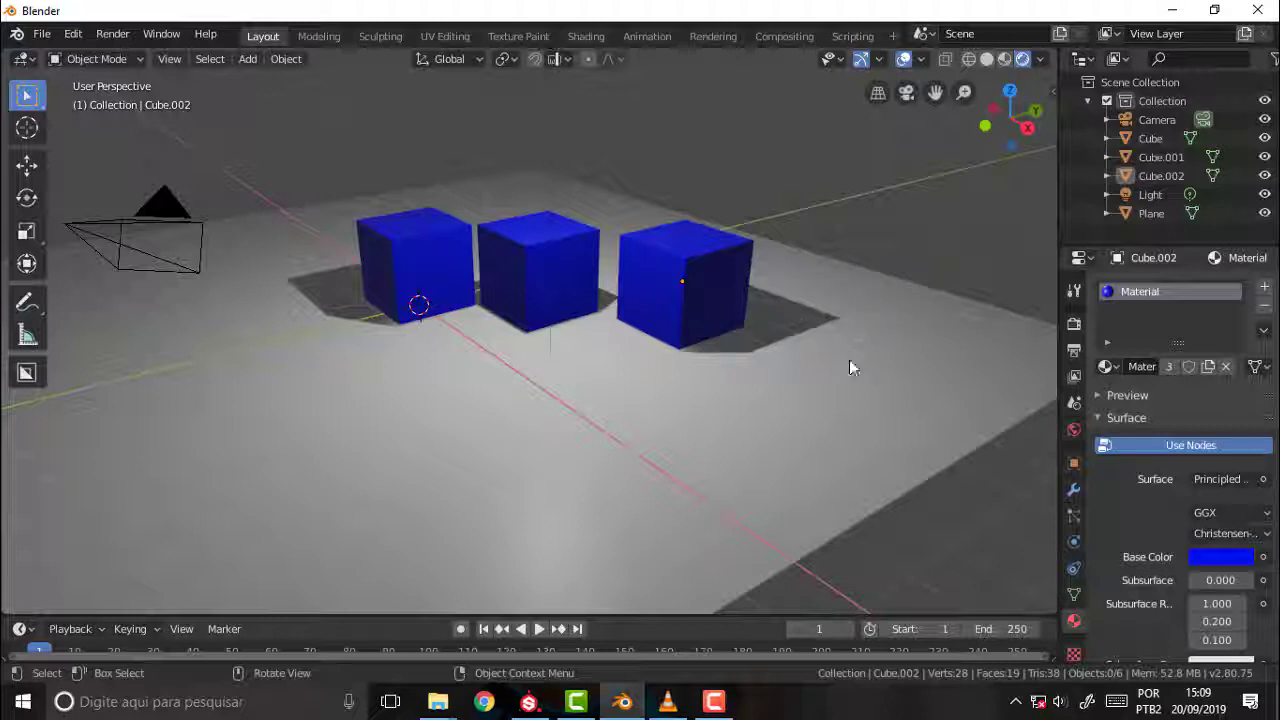
# - Give the plane a new Material.001 with grey Base Color value 0.480, then view through the camera
pyautogui.click(719, 453)
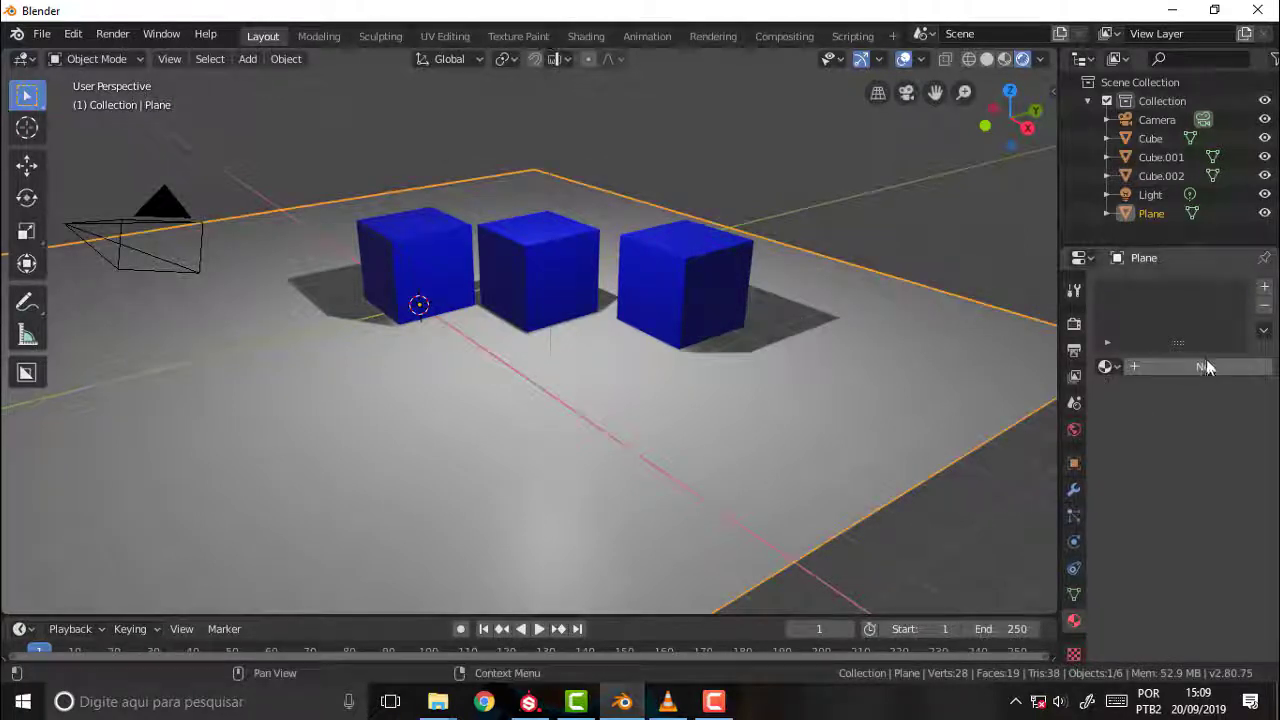
pyautogui.click(1264, 287)
pyautogui.click(1180, 366)
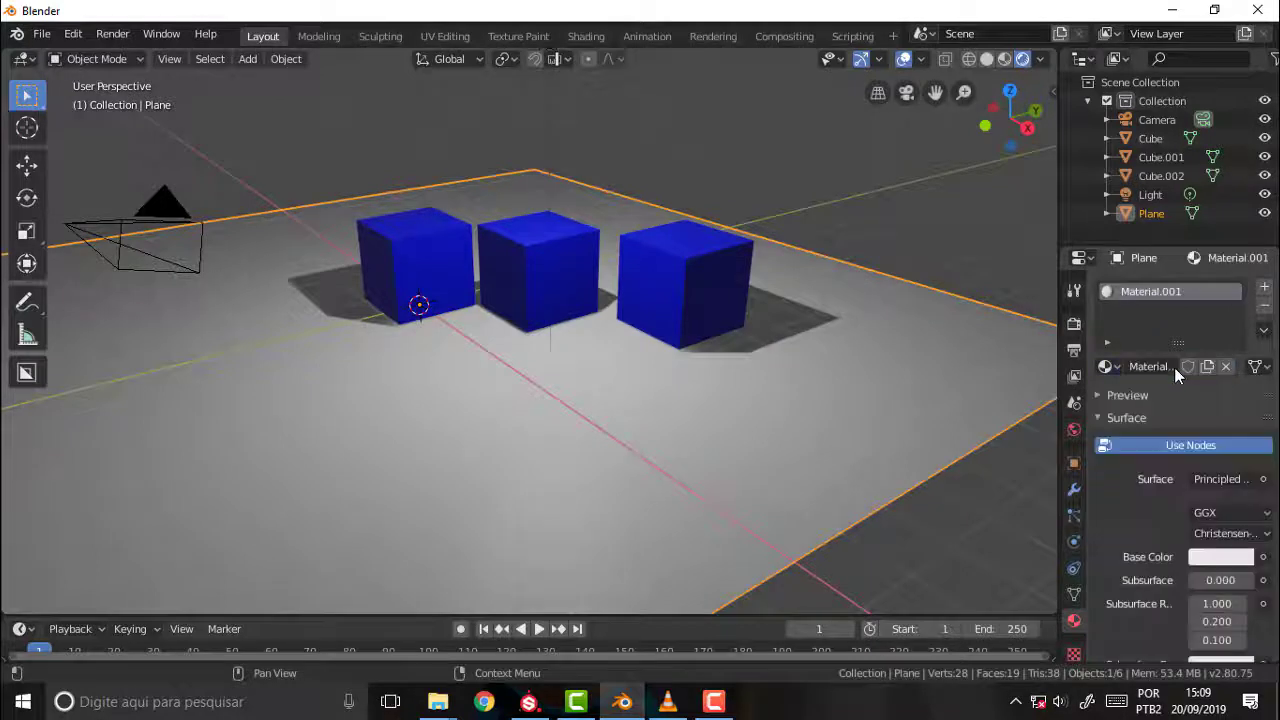
pyautogui.click(1220, 557)
pyautogui.moveTo(1238, 298); pyautogui.dragTo(1238, 365)
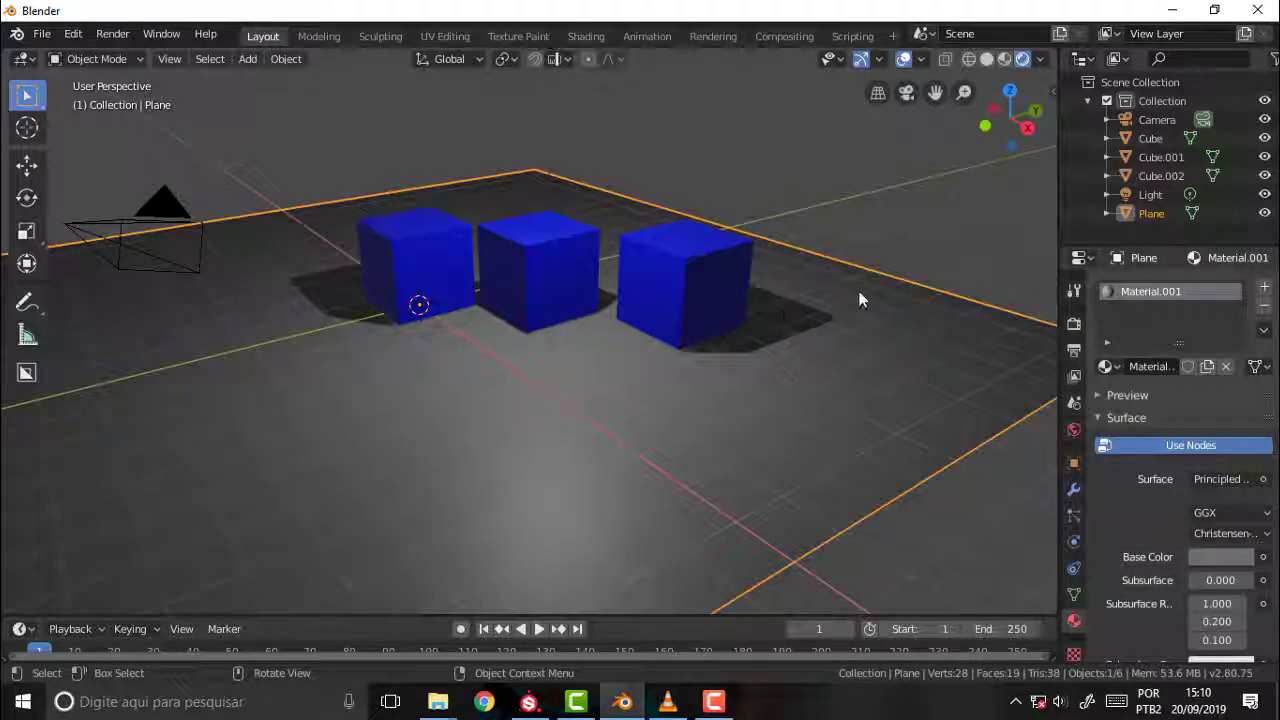
pyautogui.press('KP_0')
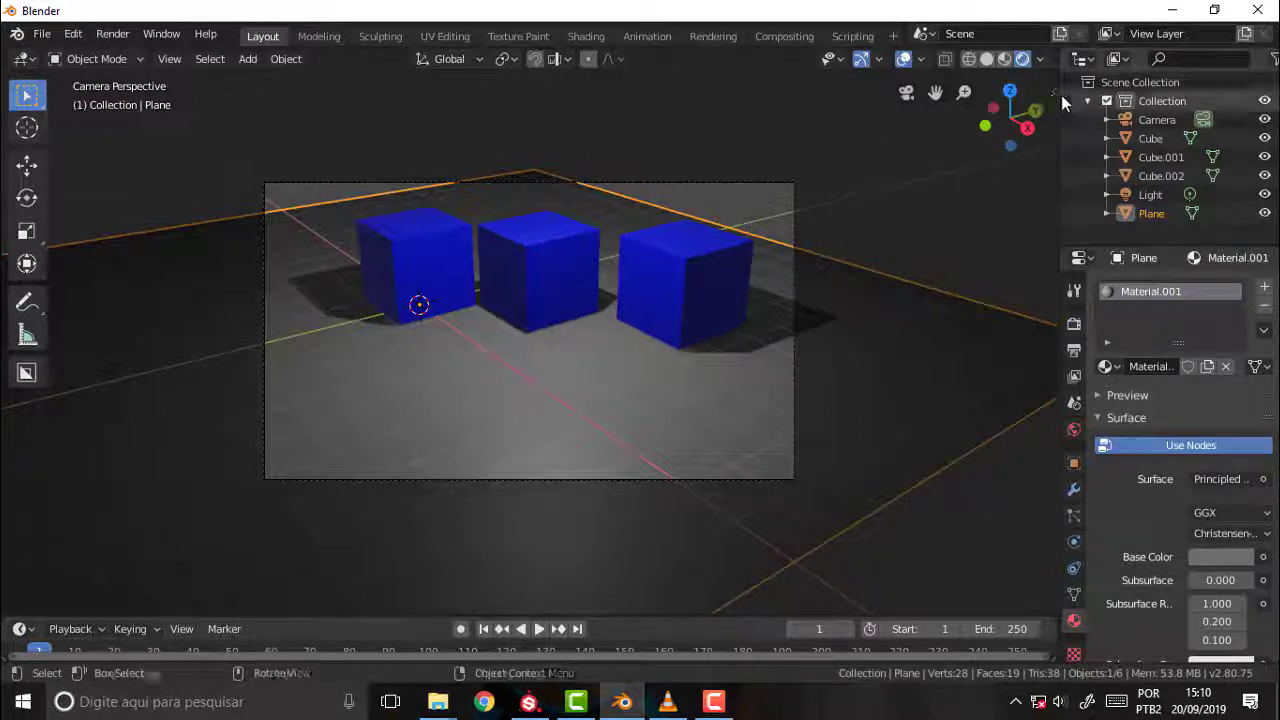
# - Enable Lock Camera to View, orbit and pan to reframe the cubes, then select the camera
pyautogui.press('n')
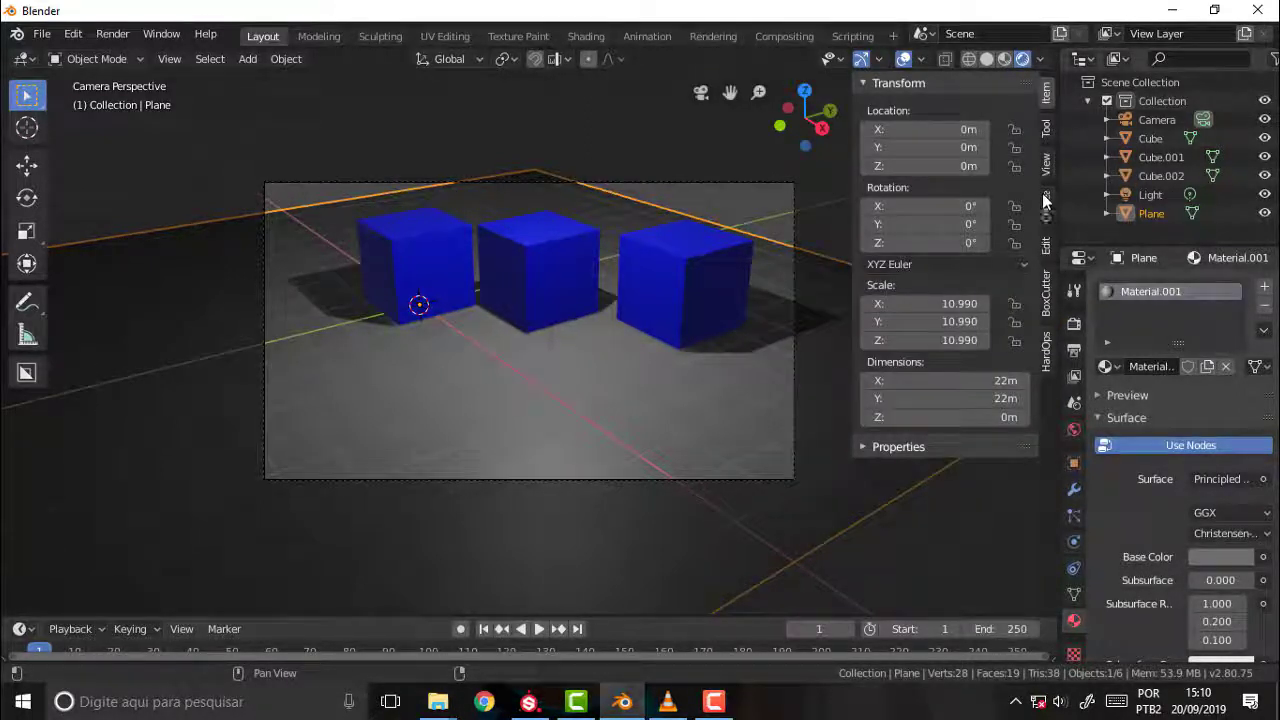
pyautogui.click(1046, 172)
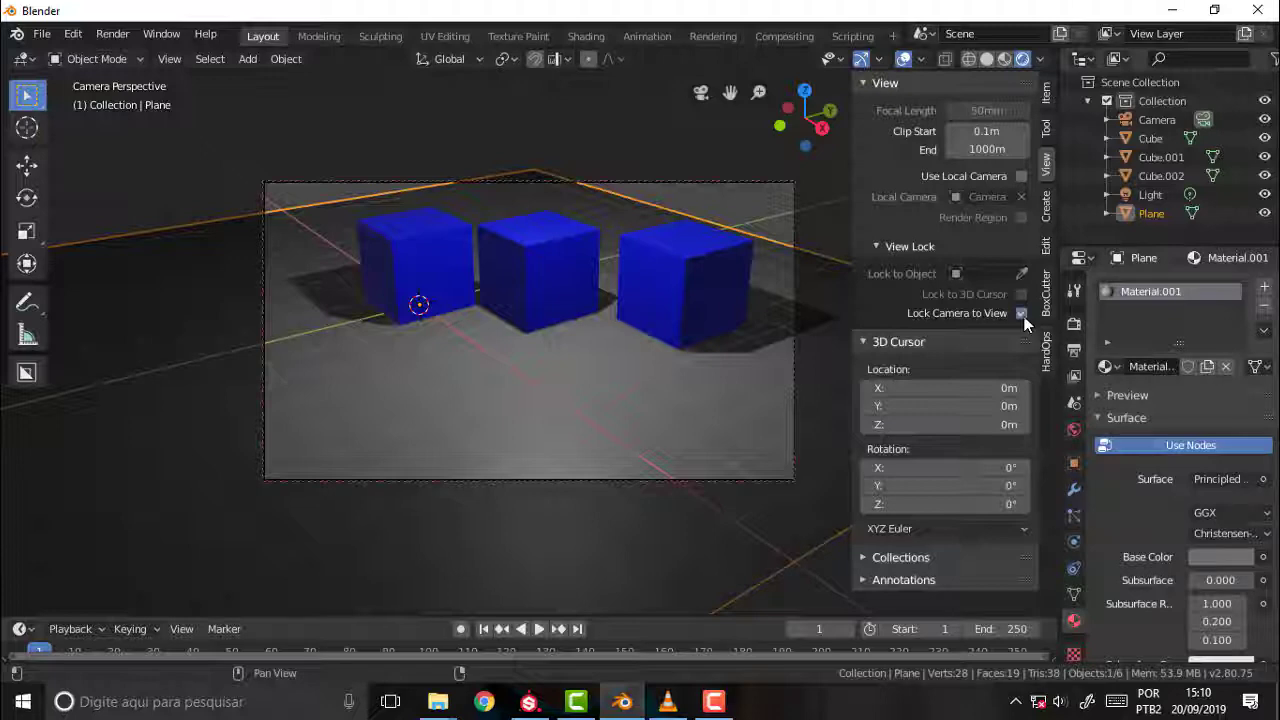
pyautogui.press('n')
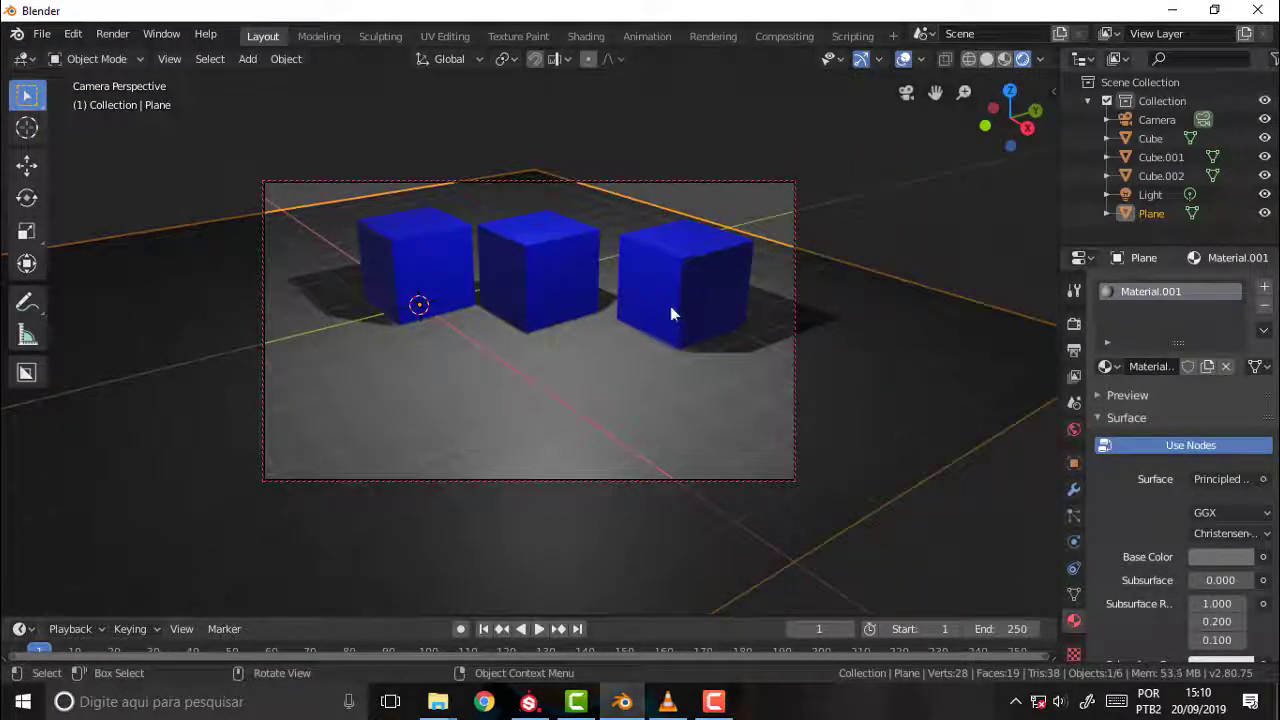
pyautogui.moveTo(670, 307)
pyautogui.mouseDown(button='middle')
pyautogui.moveTo(649, 255)
pyautogui.moveTo(651, 269)
pyautogui.mouseUp(button='middle')
pyautogui.moveTo(934, 92); pyautogui.dragTo(934, 170)
pyautogui.click(539, 184)
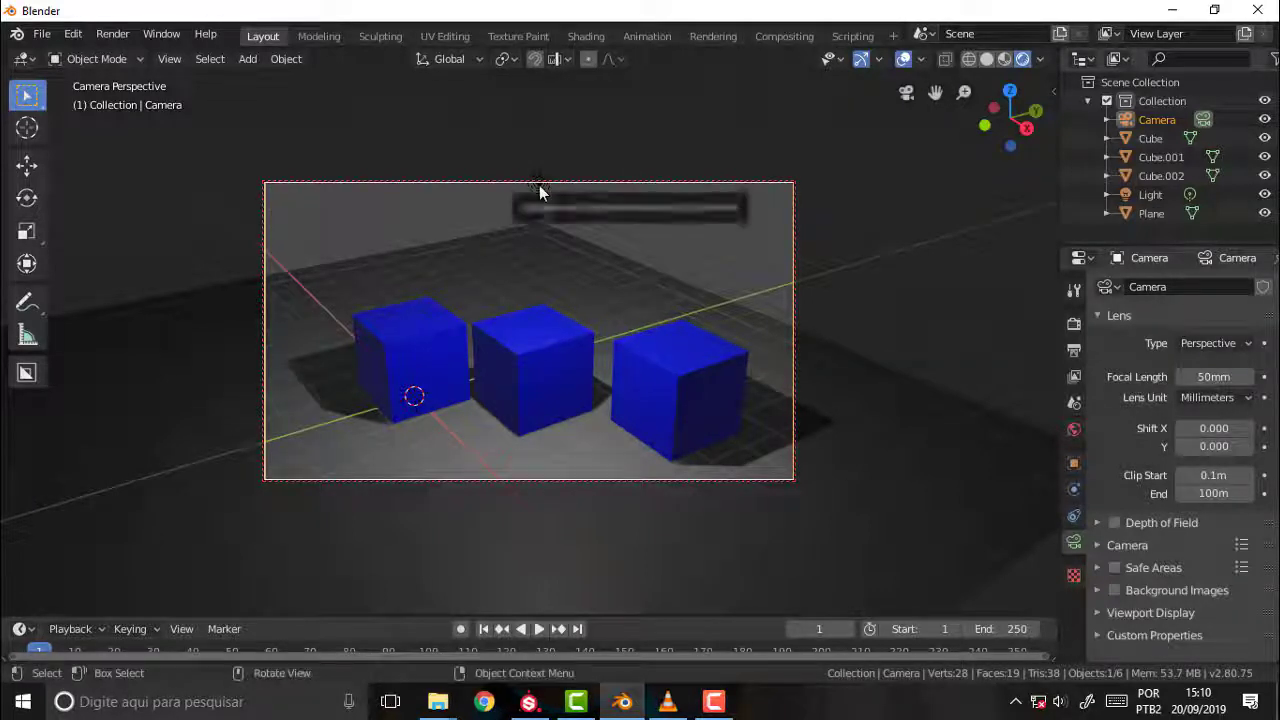
pyautogui.click(537, 182)
# - Raise the light above the cubes and shift it along the X axis
pyautogui.moveTo(829, 218); pyautogui.dragTo(829, 218, button='middle')
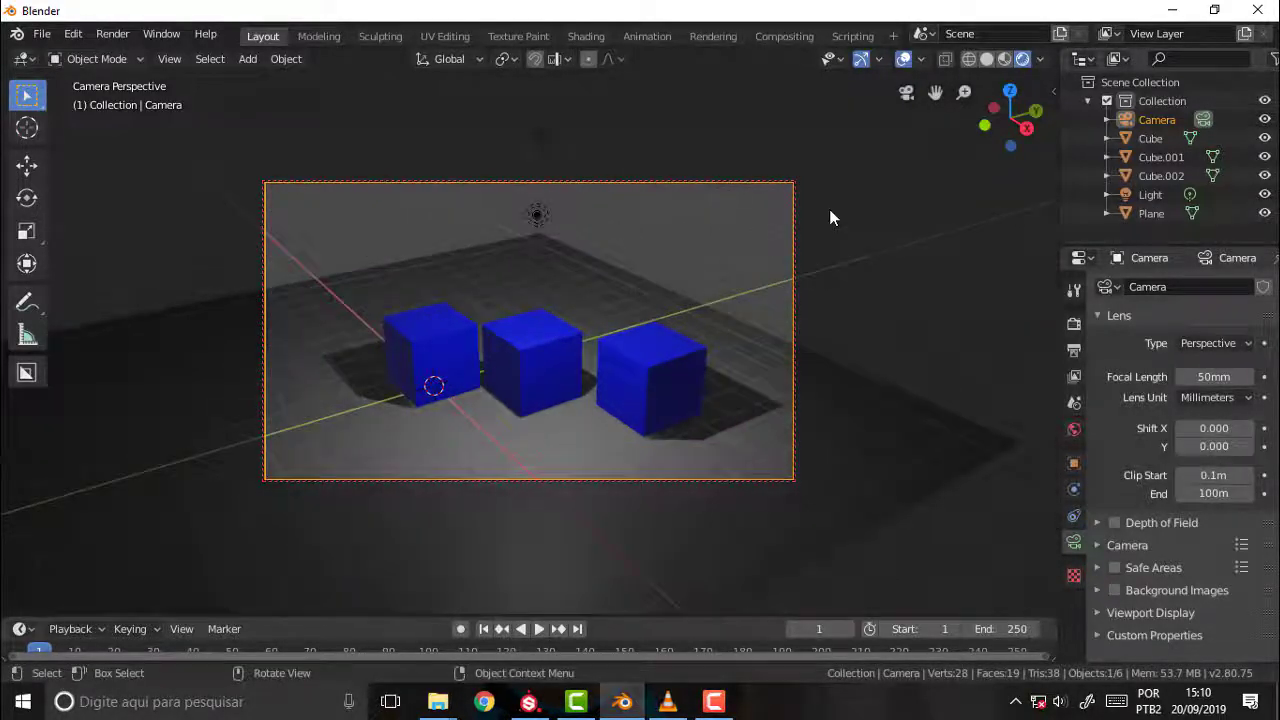
pyautogui.click(535, 215)
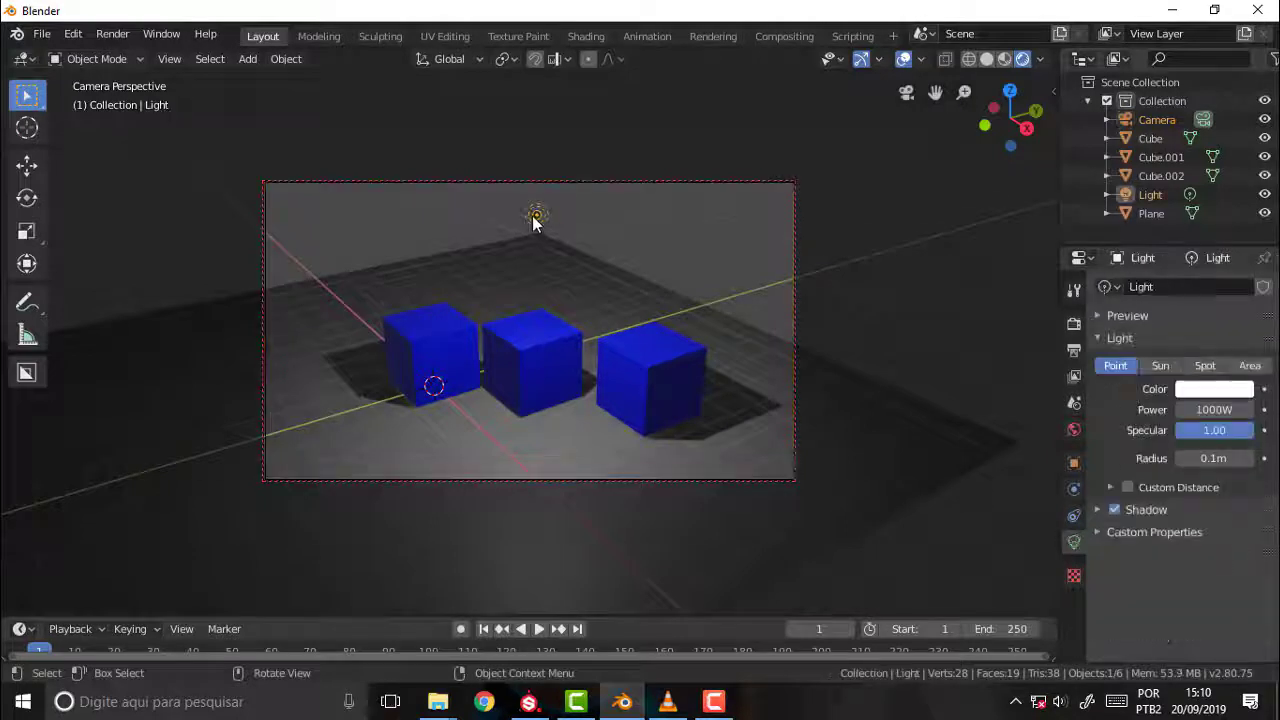
pyautogui.press('g')
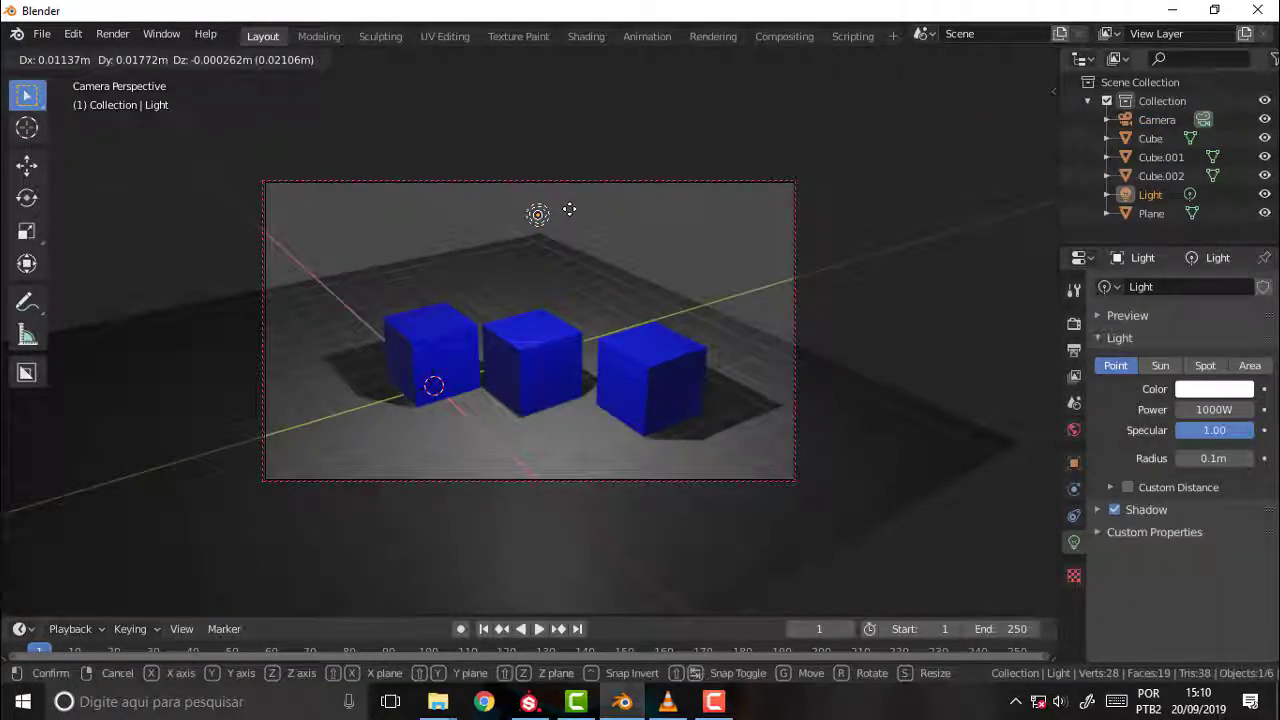
pyautogui.click(575, 122)
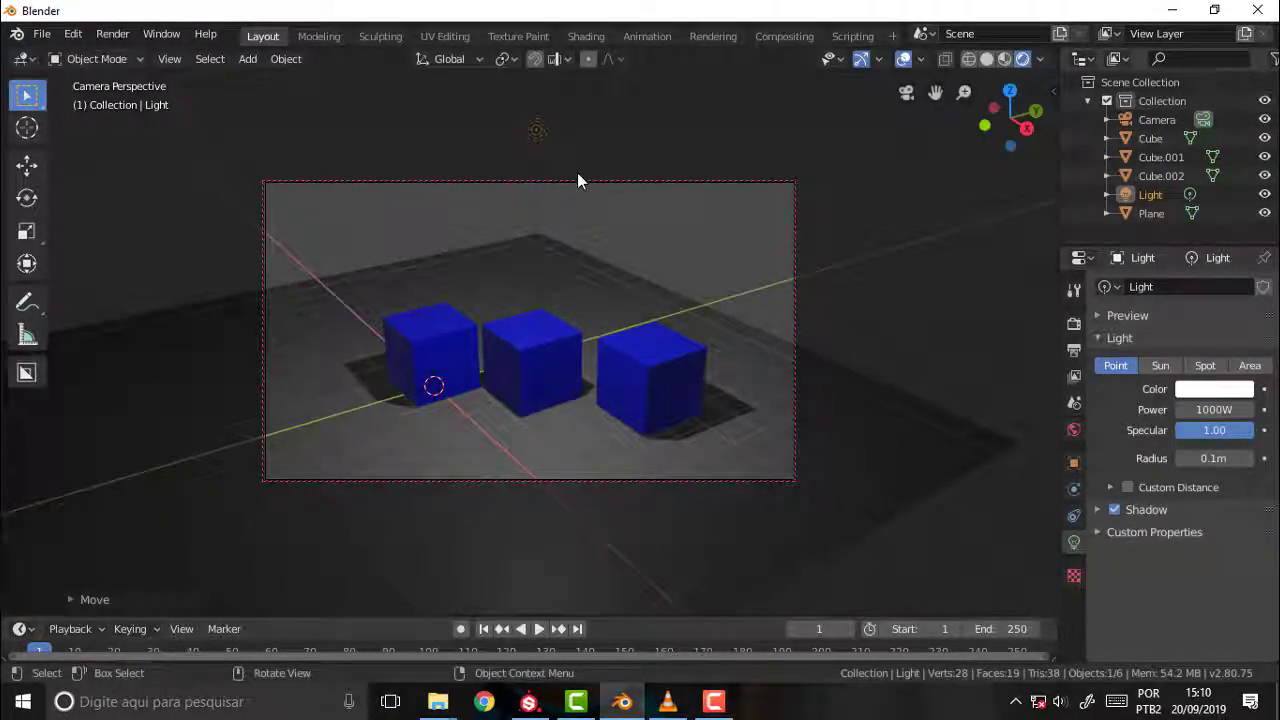
pyautogui.press('g')
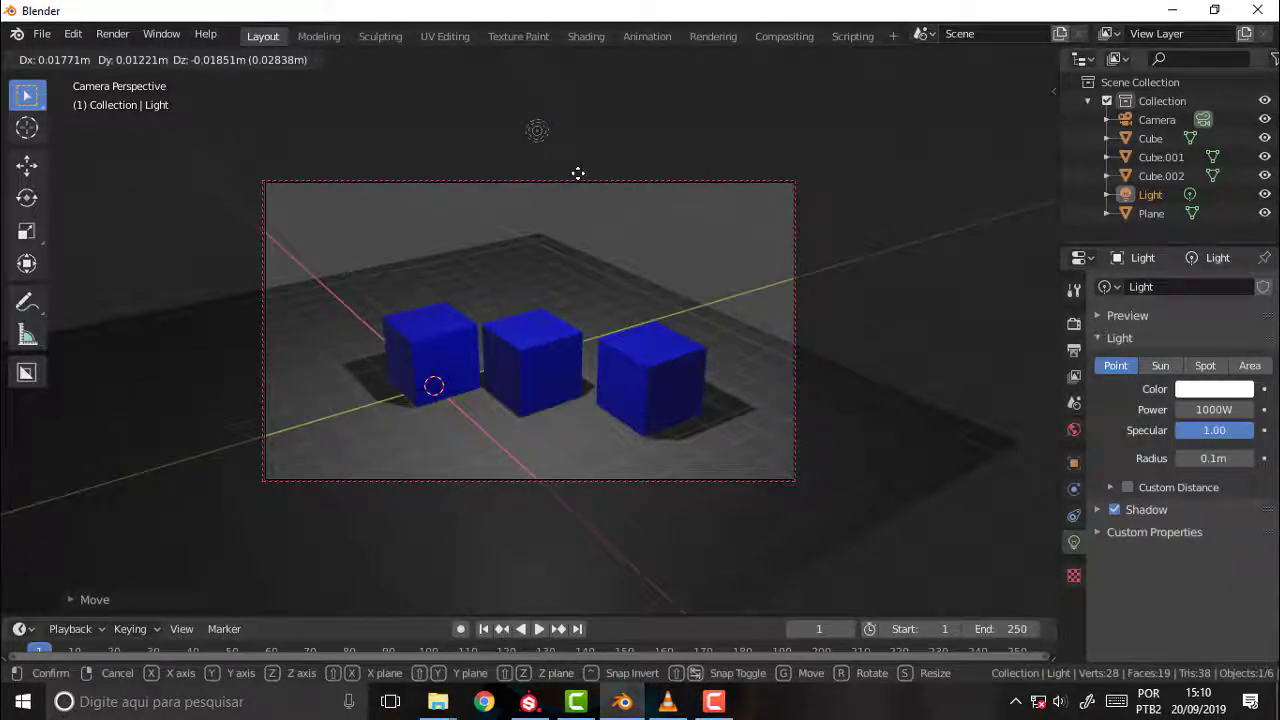
pyautogui.press('x')
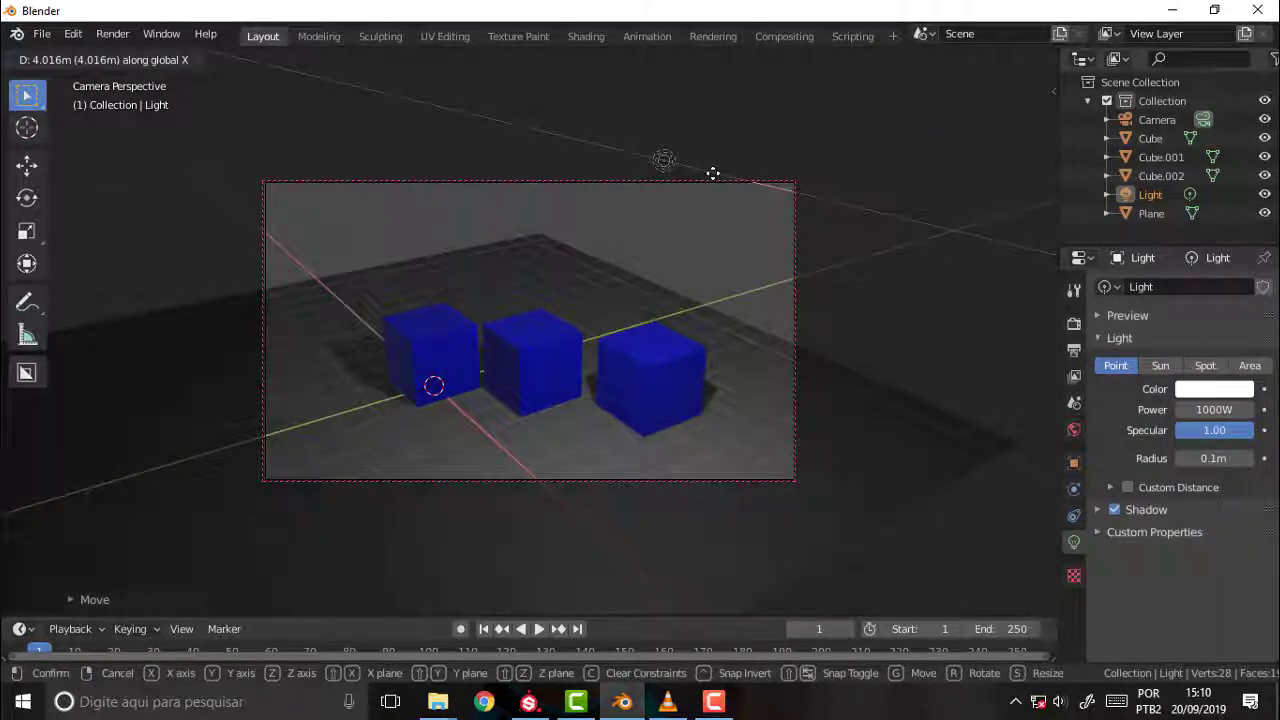
pyautogui.click(704, 180)
# - Duplicate the light as Light.001, offset along X, then adjust it along Y
pyautogui.hotkey('shift', 'd')
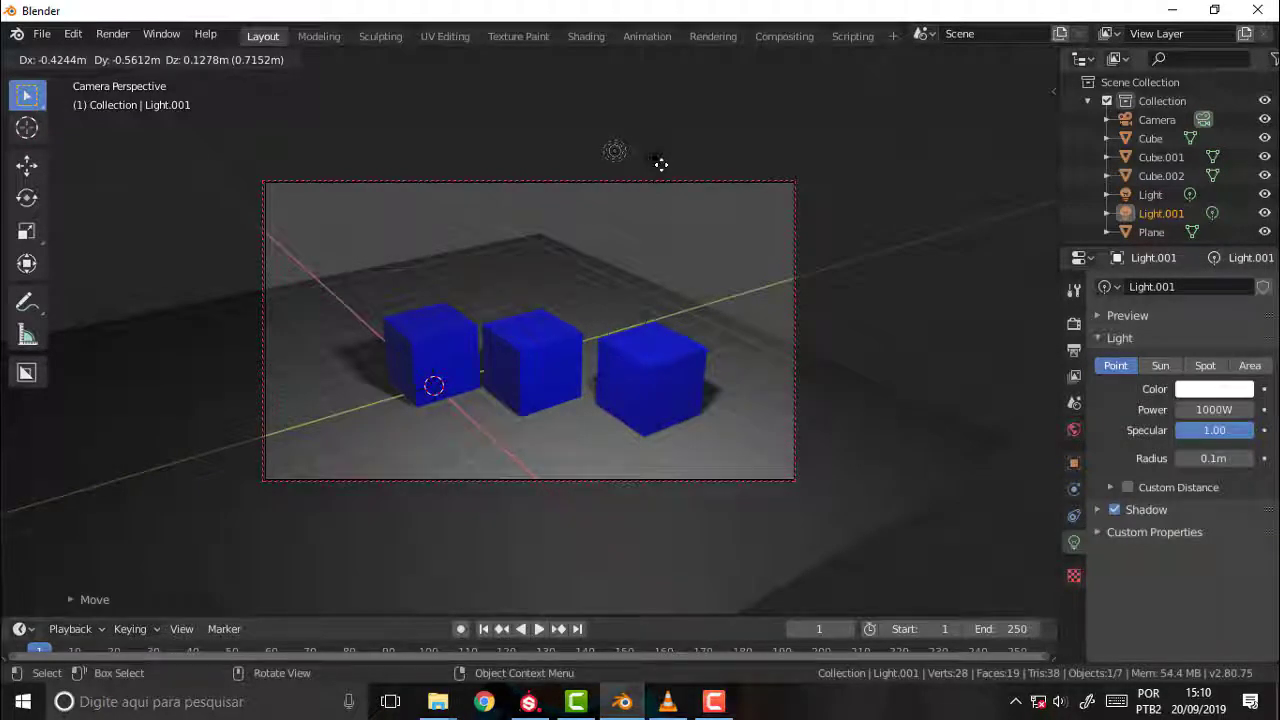
pyautogui.press('x')
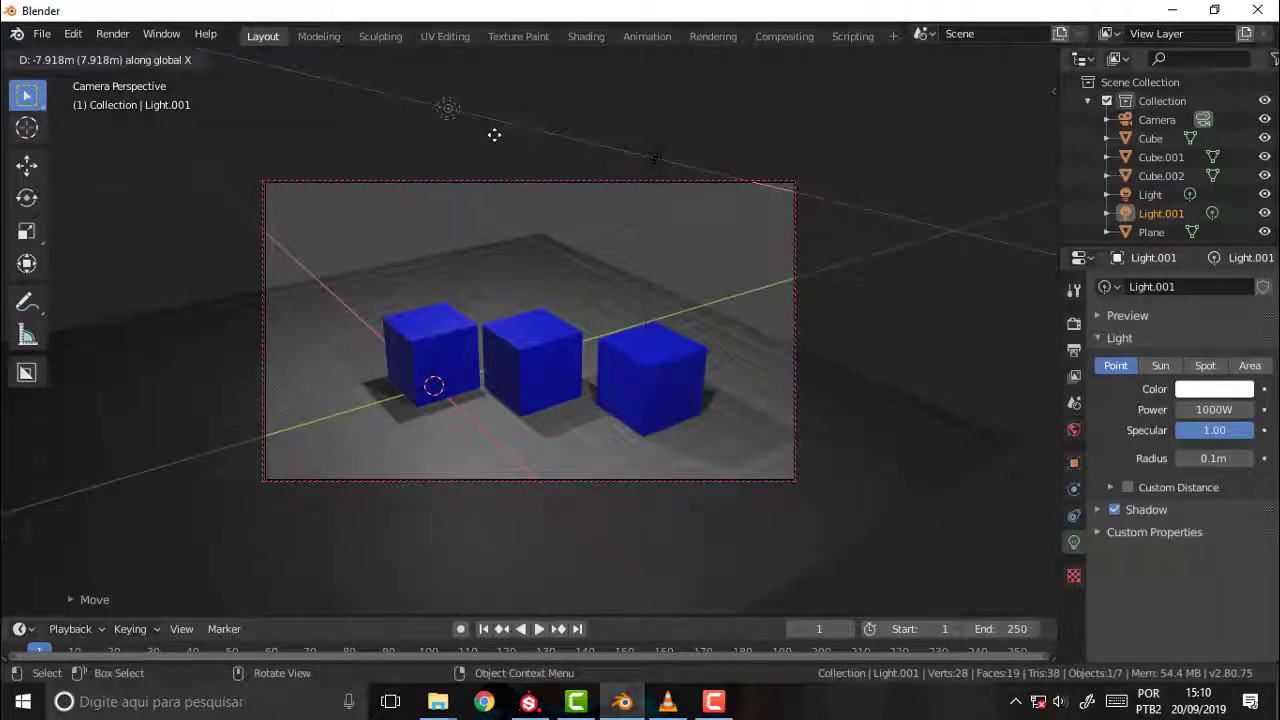
pyautogui.click(506, 143)
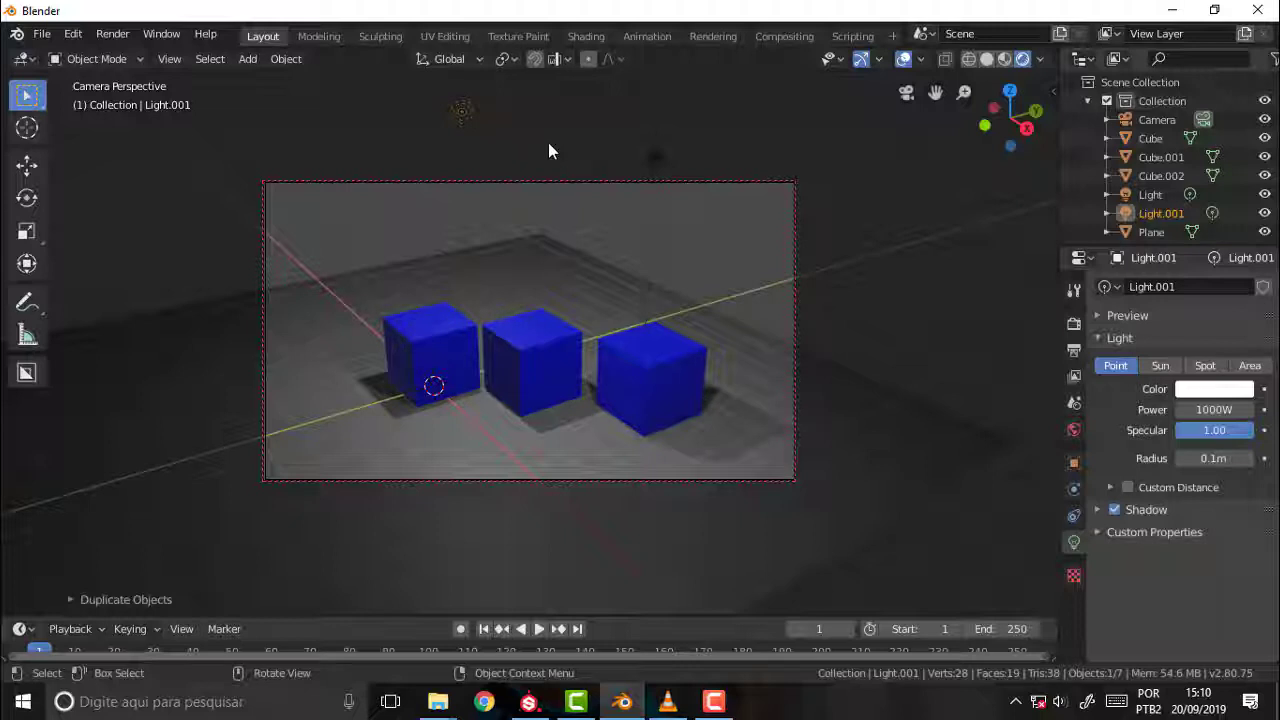
pyautogui.press('g')
pyautogui.press('y')
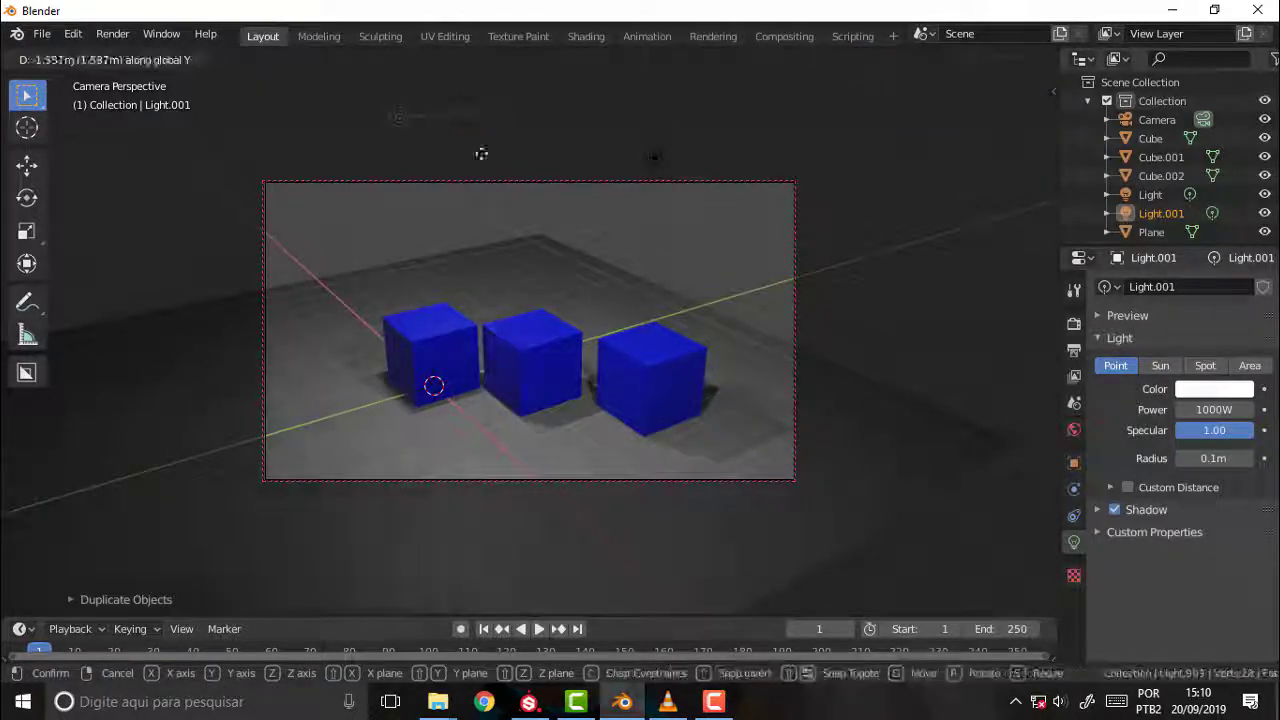
pyautogui.click(466, 157)
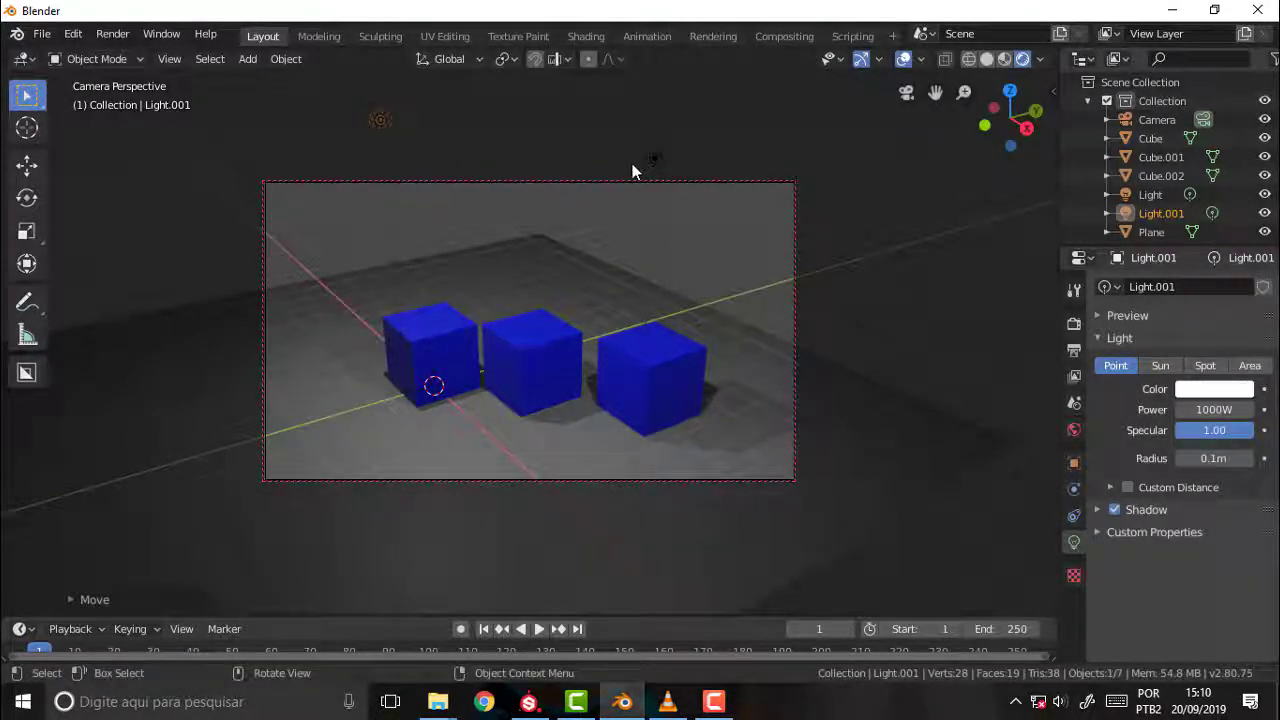
# - Orbit and zoom the locked camera to frame the cubes more closely
pyautogui.scroll(-3, 632, 170)
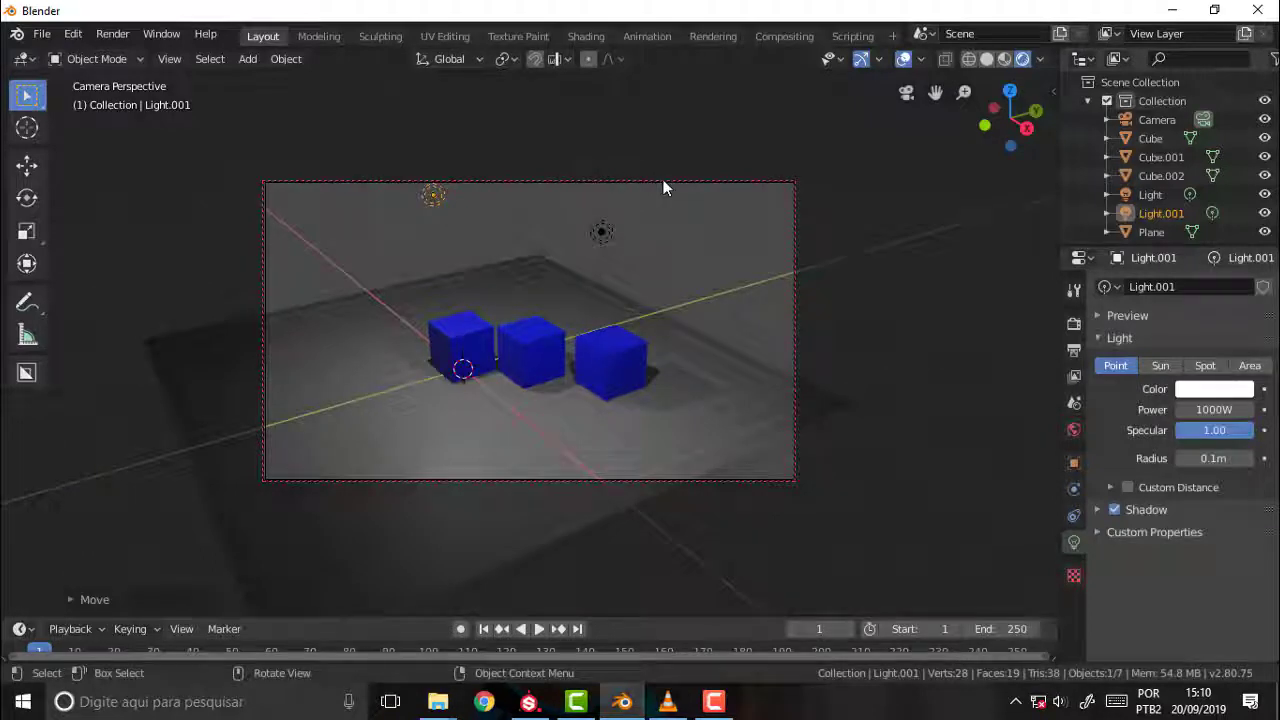
pyautogui.moveTo(658, 183)
pyautogui.mouseDown(button='middle')
pyautogui.moveTo(722, 186)
pyautogui.moveTo(711, 177)
pyautogui.mouseUp(button='middle')
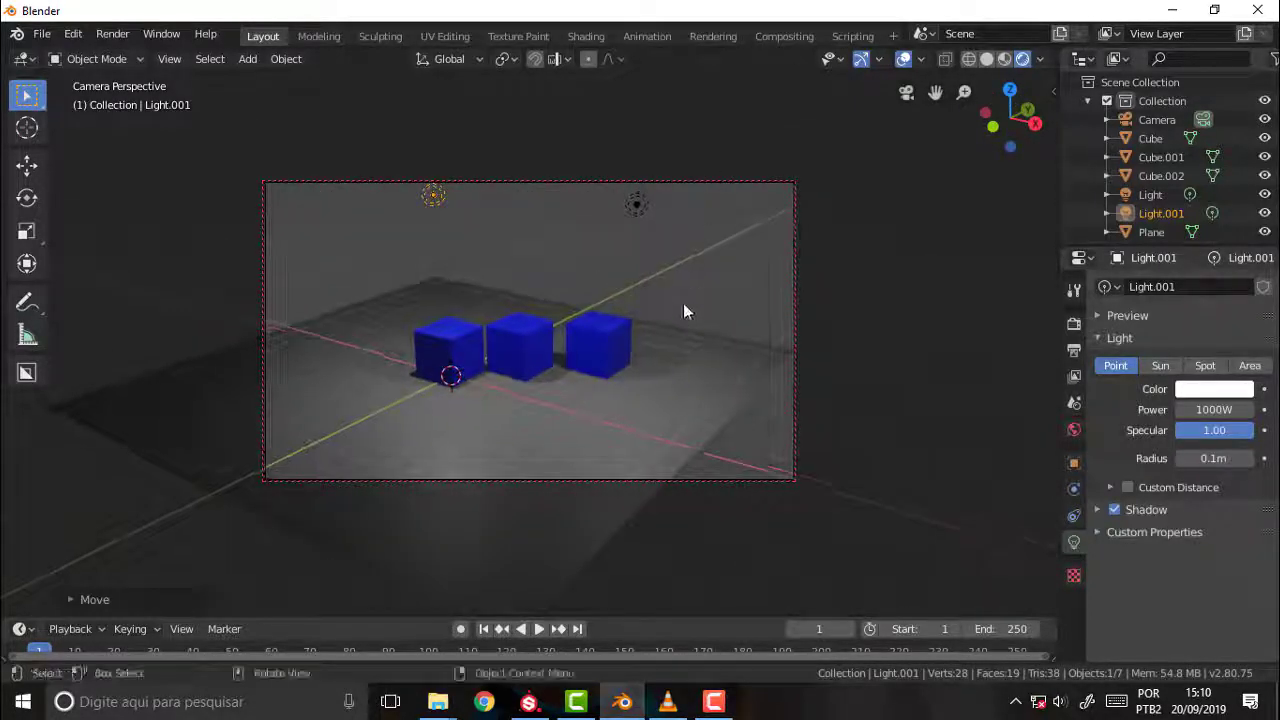
pyautogui.scroll(3, 683, 300)
pyautogui.moveTo(670, 278); pyautogui.dragTo(658, 264, button='middle')
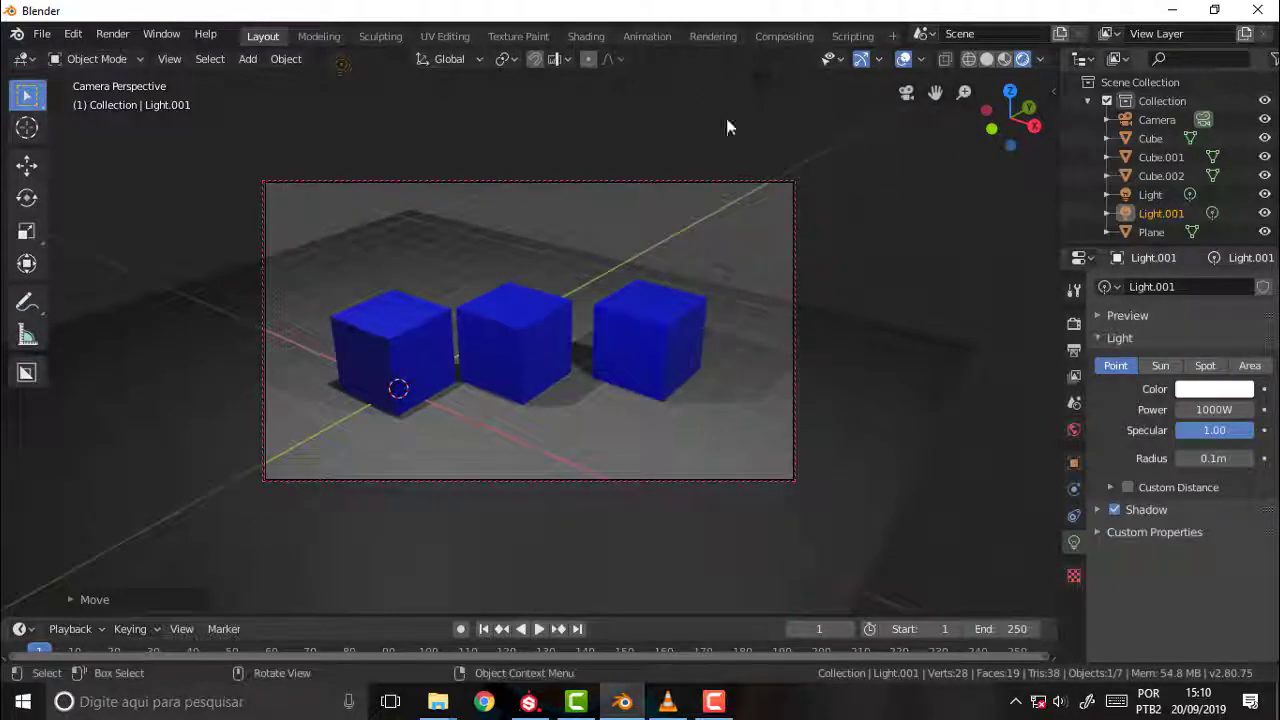
# - Turn off the Floor grid and the X and Y axis lines in Viewport Overlays
pyautogui.click(840, 59)
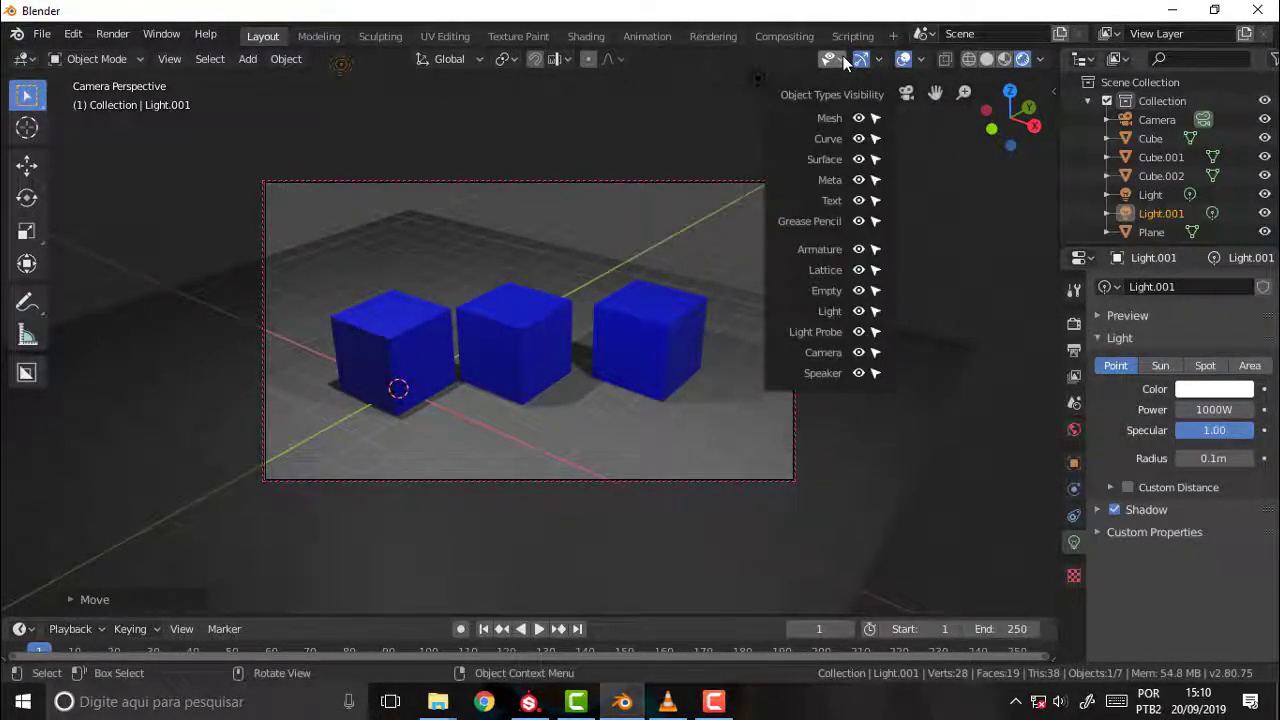
pyautogui.click(921, 61)
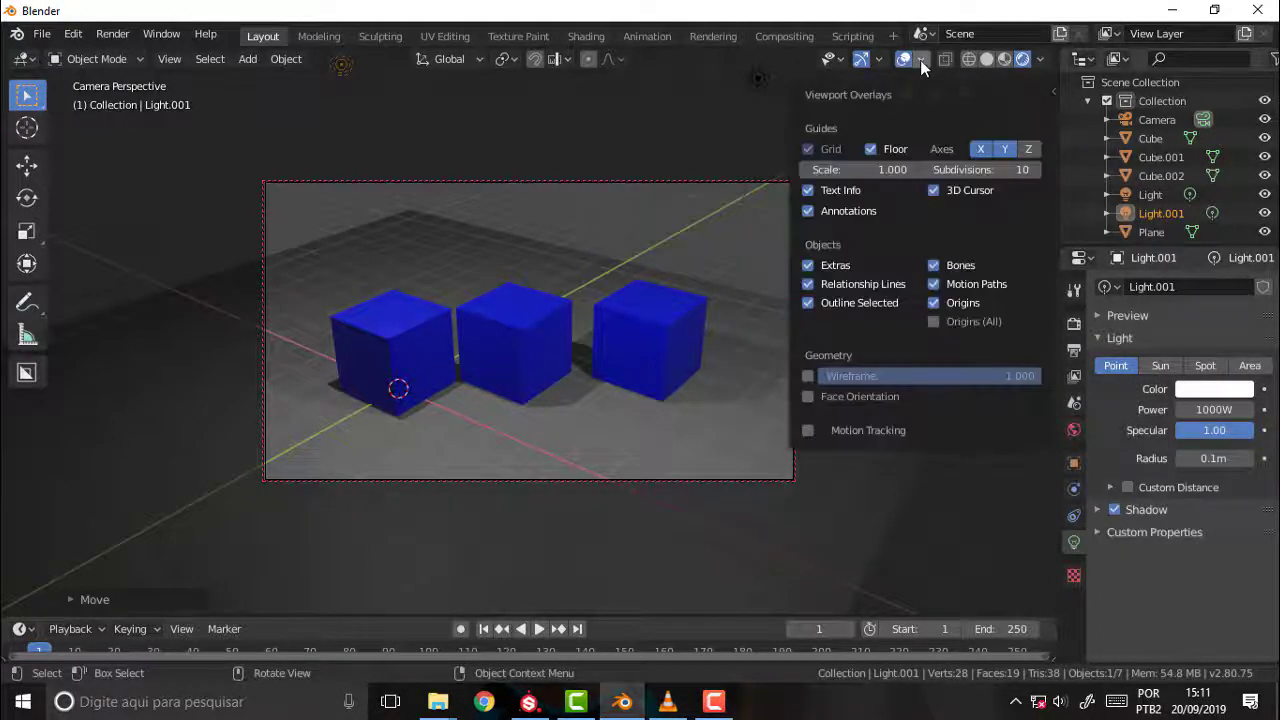
pyautogui.click(871, 150)
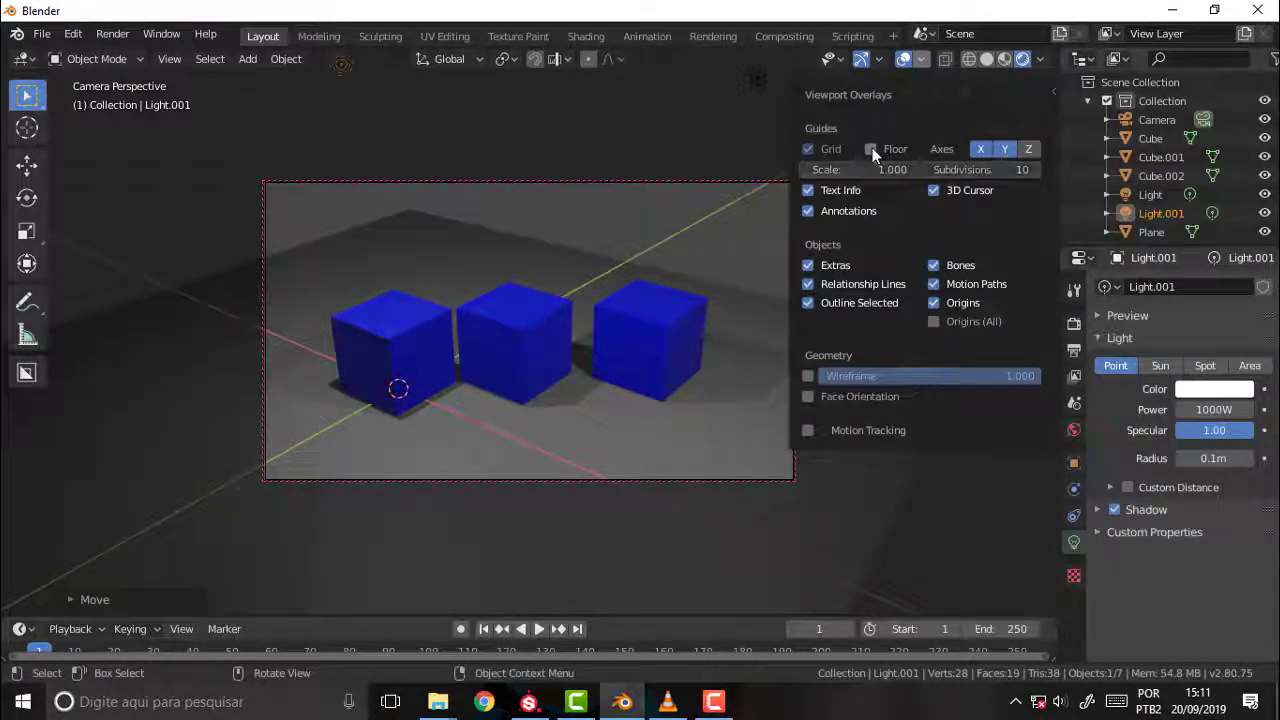
pyautogui.click(978, 150)
pyautogui.click(1004, 150)
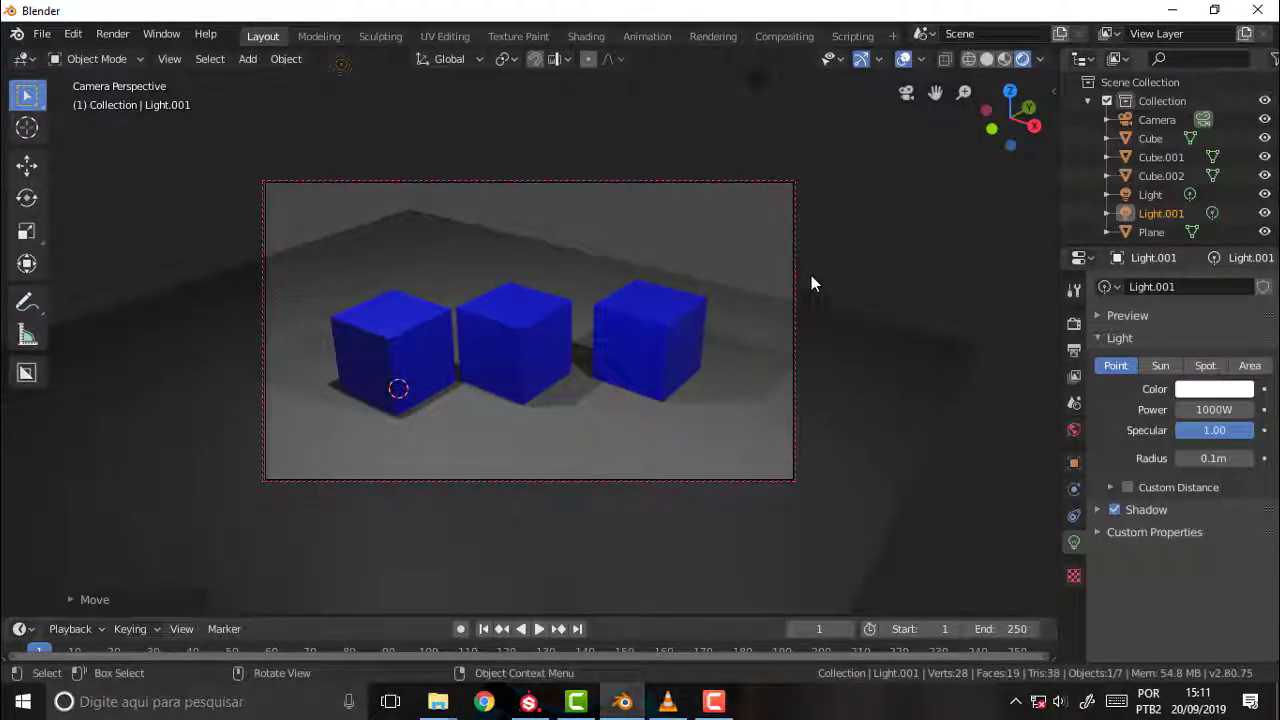
# - Split the 3D viewport into two side-by-side views
pyautogui.rightClick(725, 46)
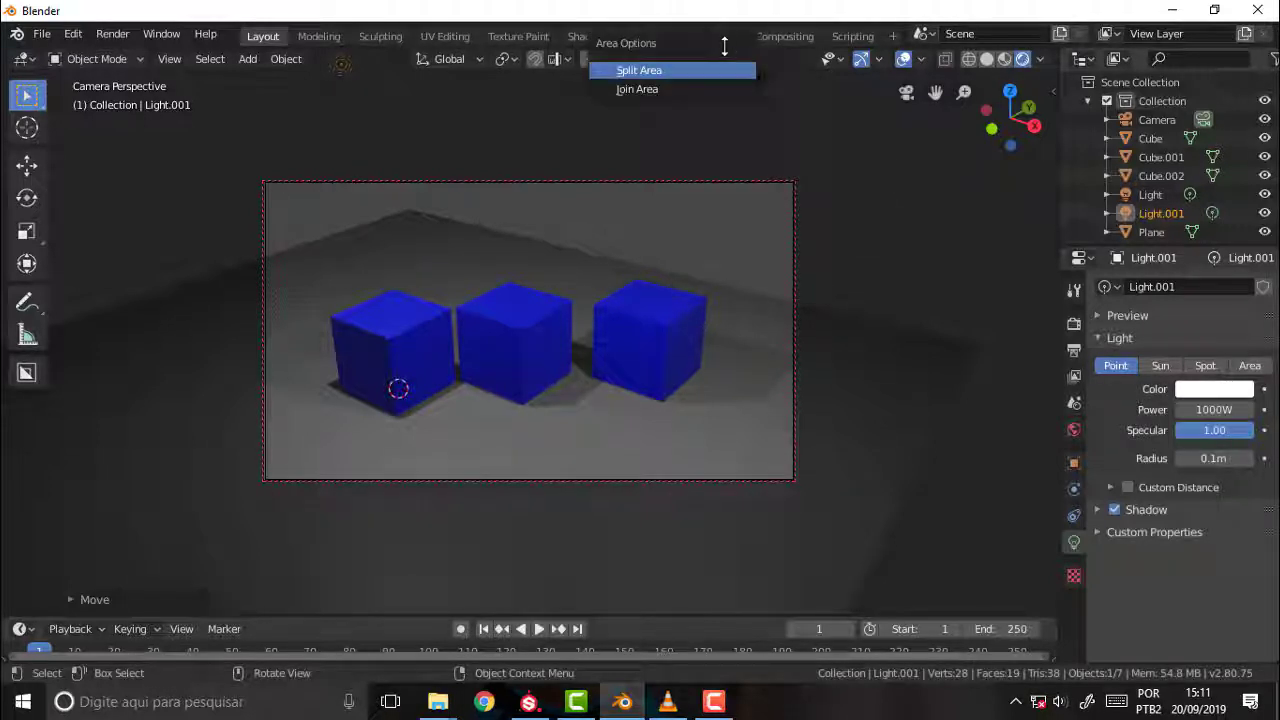
pyautogui.click(691, 72)
pyautogui.click(585, 62)
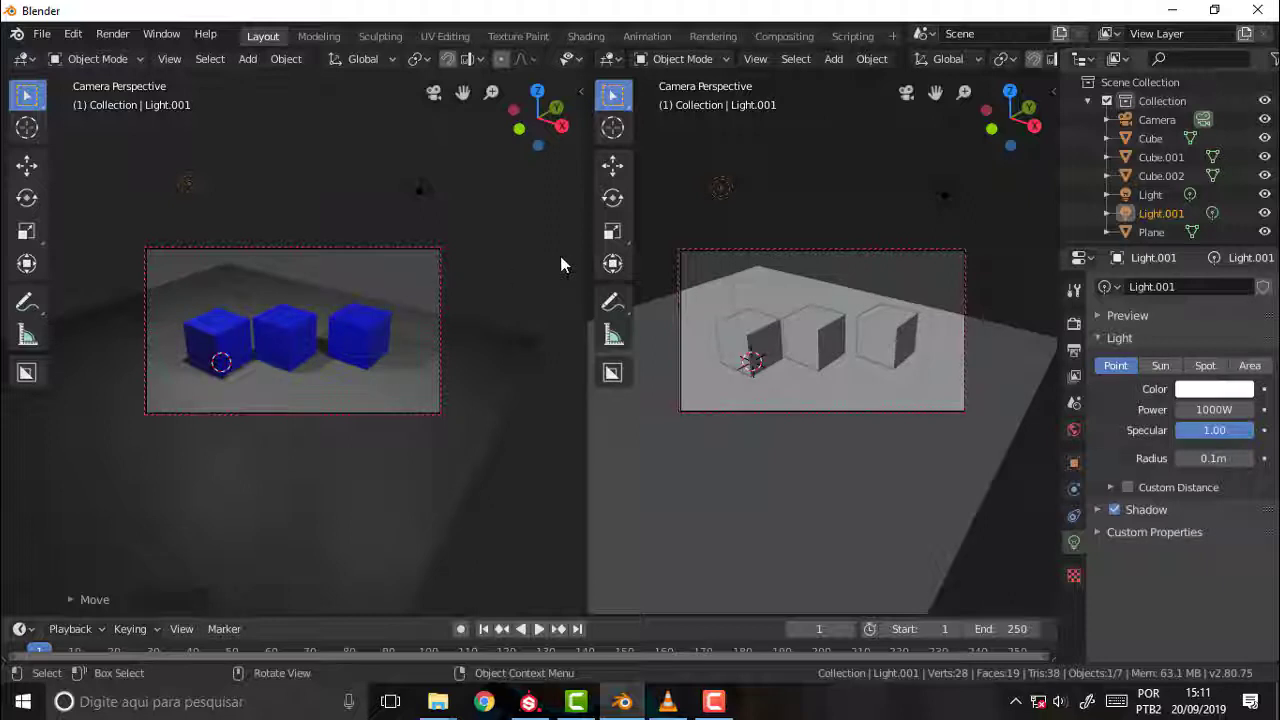
# - Lock the camera to the view in the left viewport and rotate it to reframe the cubes
pyautogui.click(580, 92)
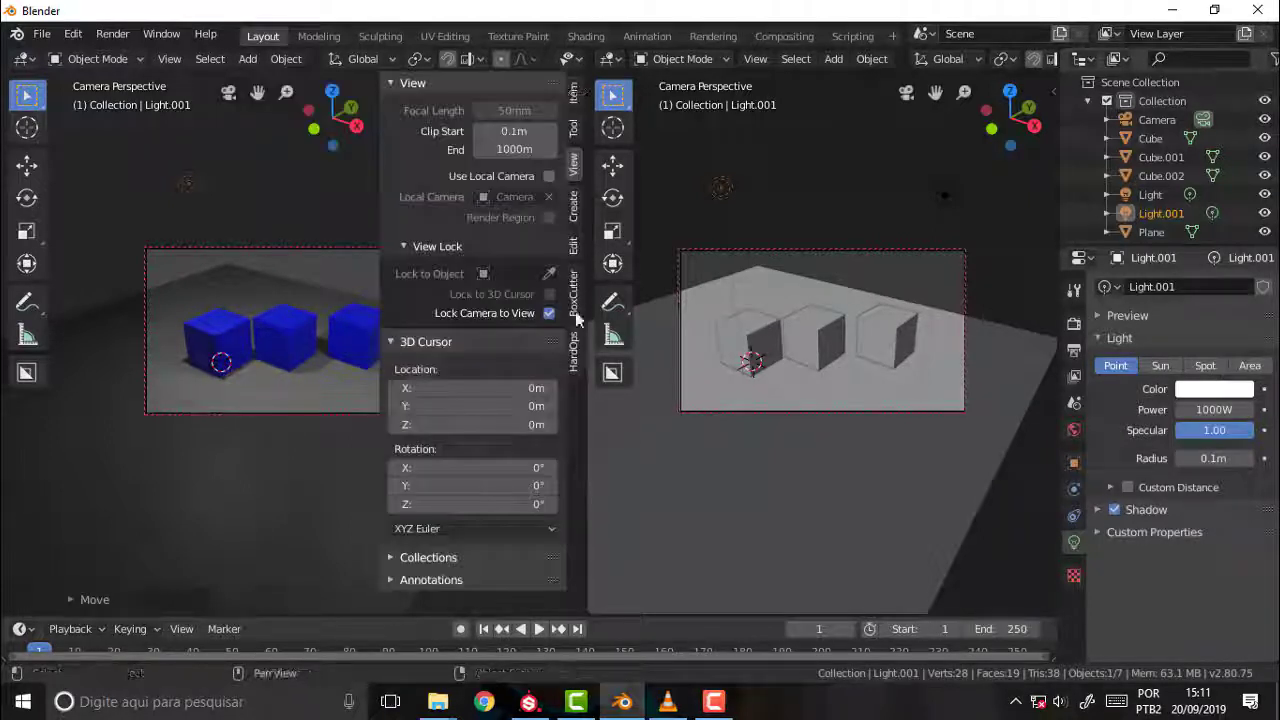
pyautogui.click(549, 313)
pyautogui.click(549, 313)
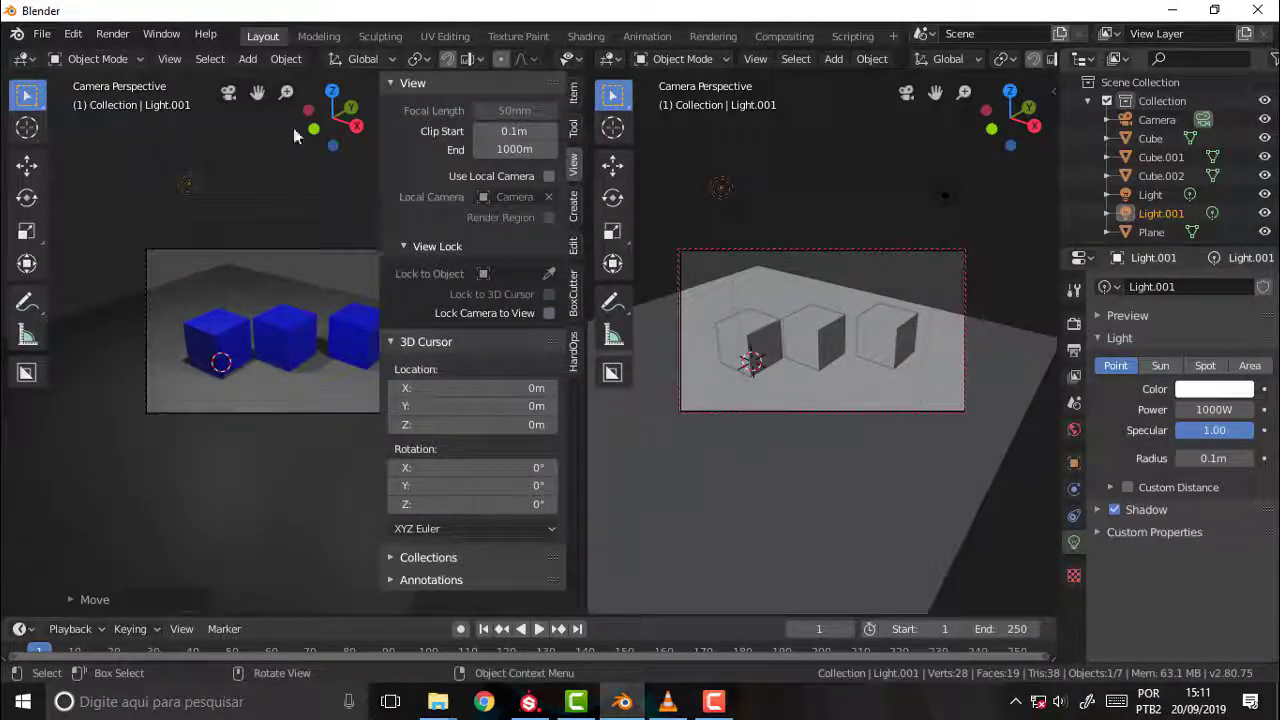
pyautogui.scroll(1, 293, 128)
pyautogui.scroll(2, 280, 185)
pyautogui.scroll(-2, 280, 185)
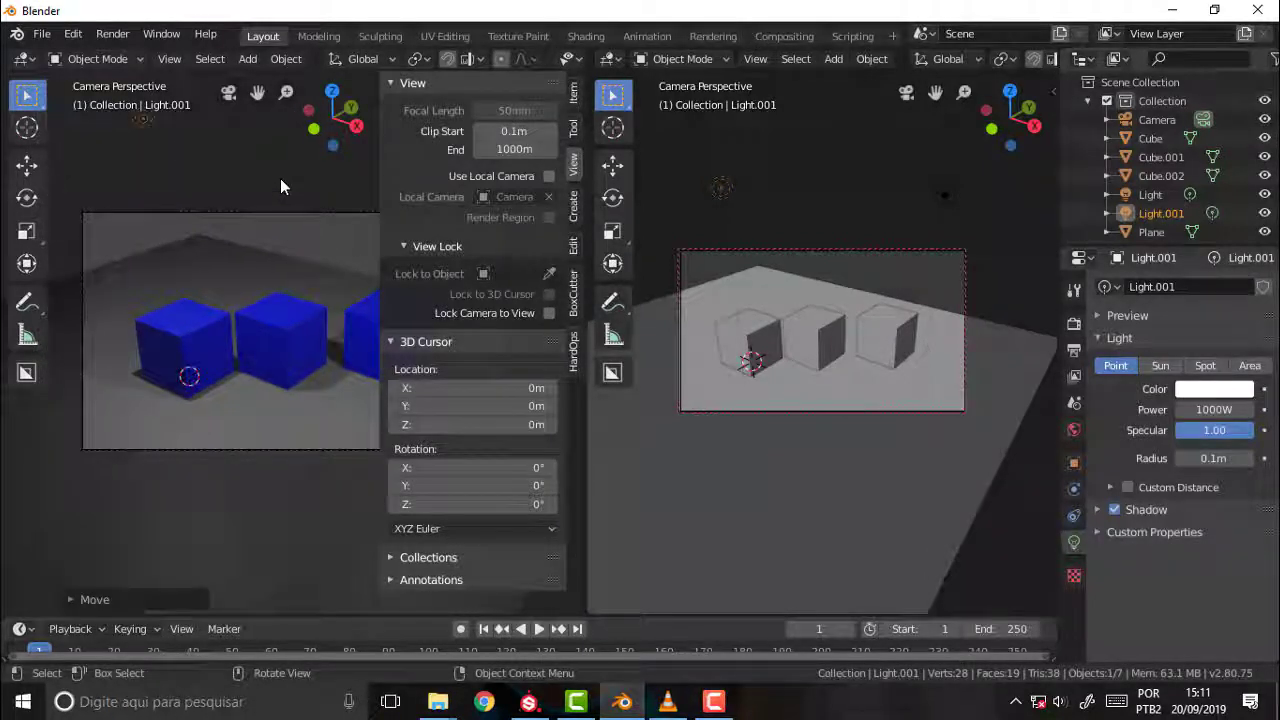
pyautogui.click(487, 314)
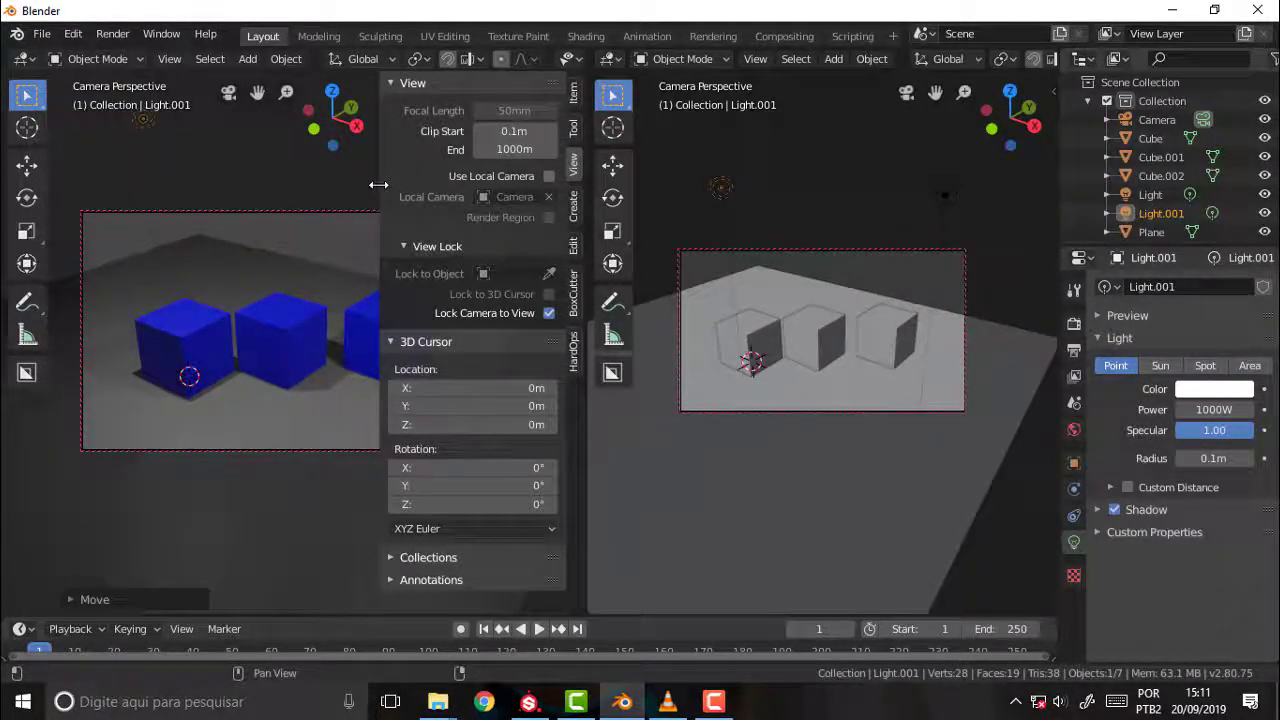
pyautogui.moveTo(380, 190); pyautogui.dragTo(543, 223)
pyautogui.moveTo(472, 230)
pyautogui.mouseDown(button='middle')
pyautogui.moveTo(479, 300)
pyautogui.moveTo(453, 290)
pyautogui.mouseUp(button='middle')
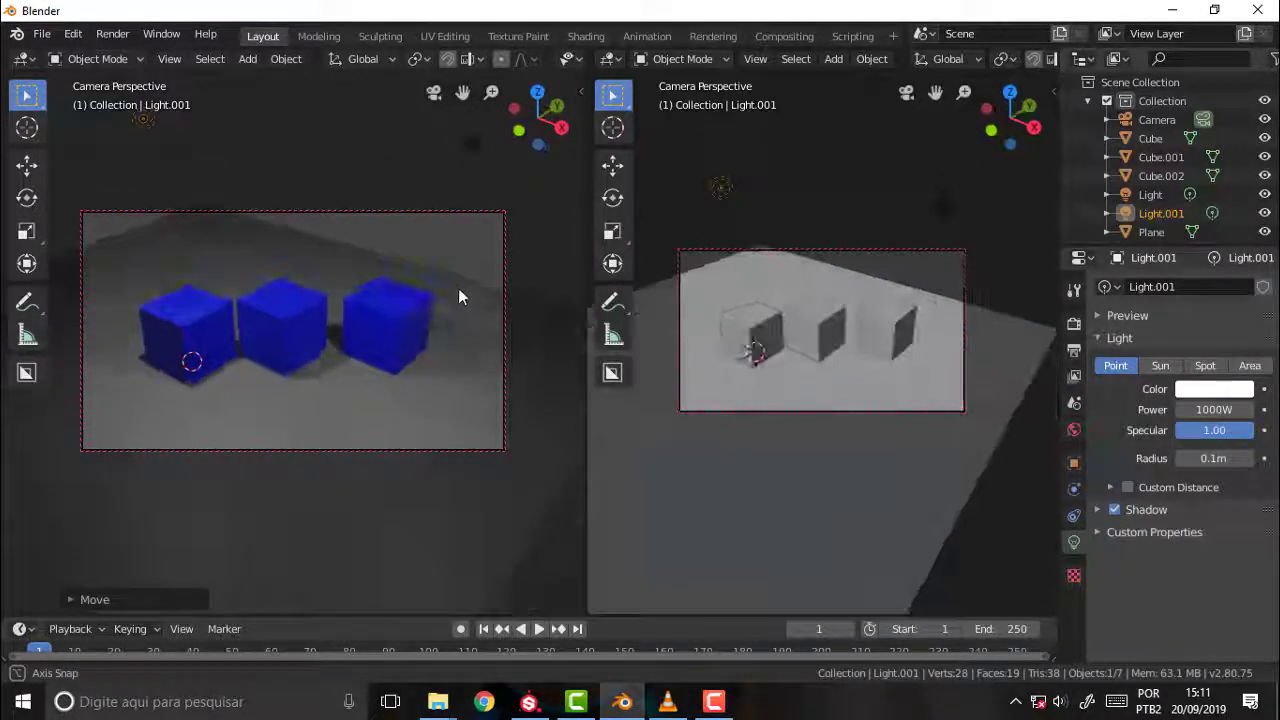
pyautogui.click(453, 290)
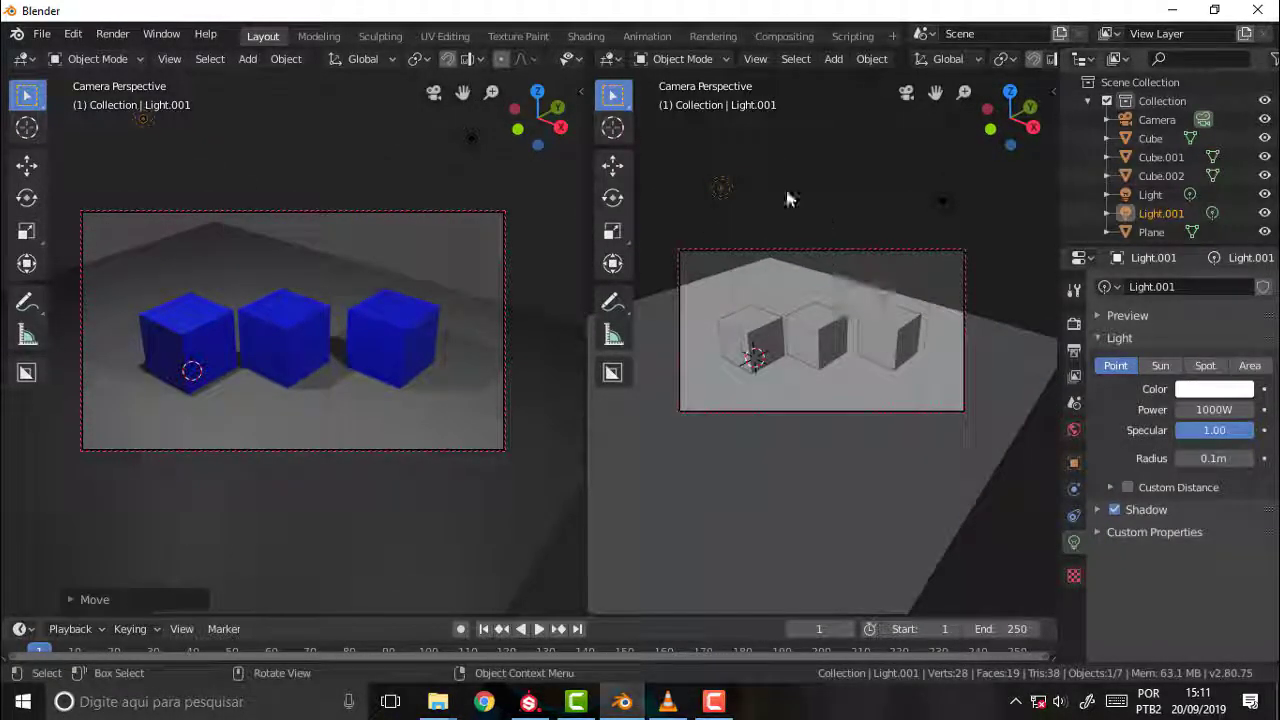
# - Turn the right area into a Shader Editor and select the plane to show its material
pyautogui.click(614, 62)
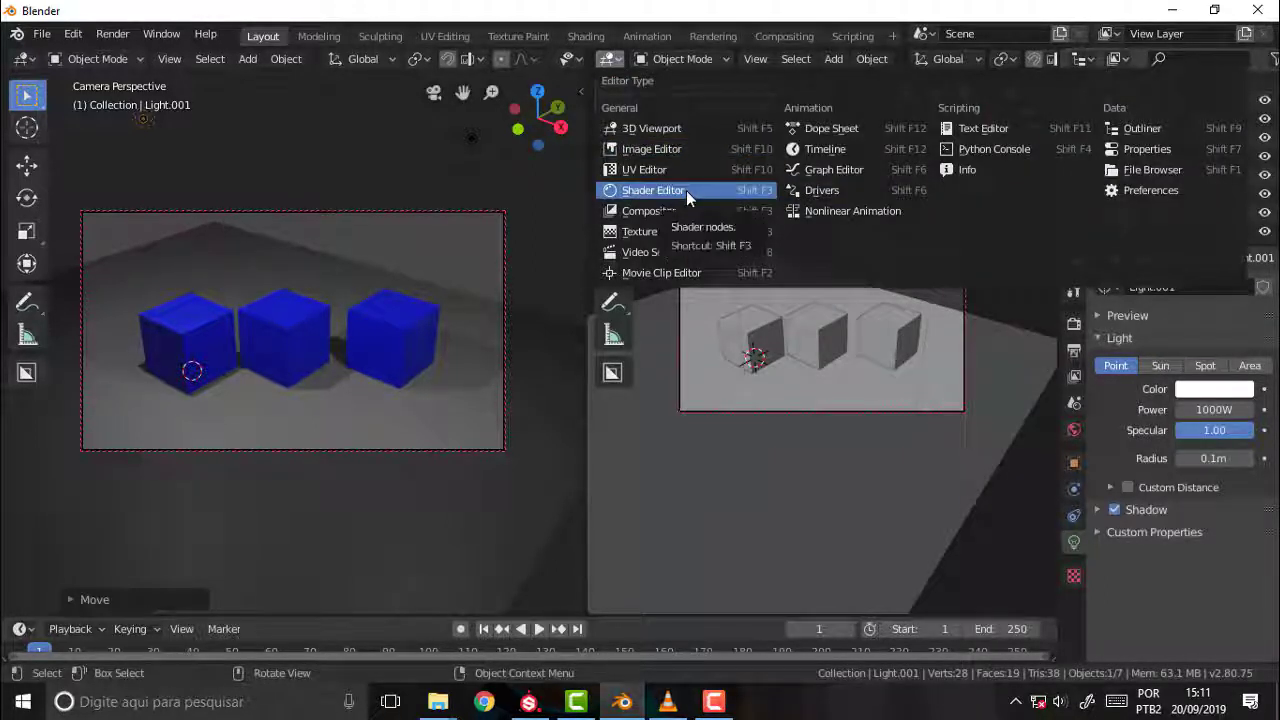
pyautogui.click(686, 190)
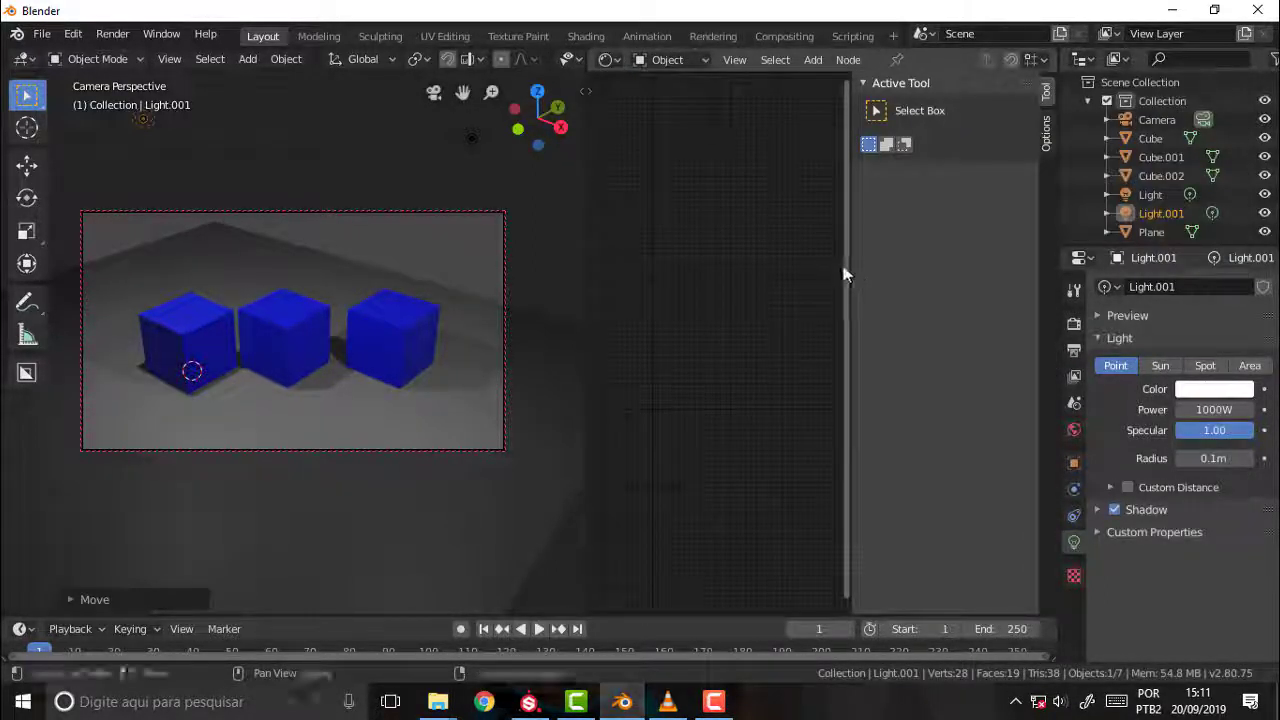
pyautogui.press('n')
pyautogui.click(515, 394)
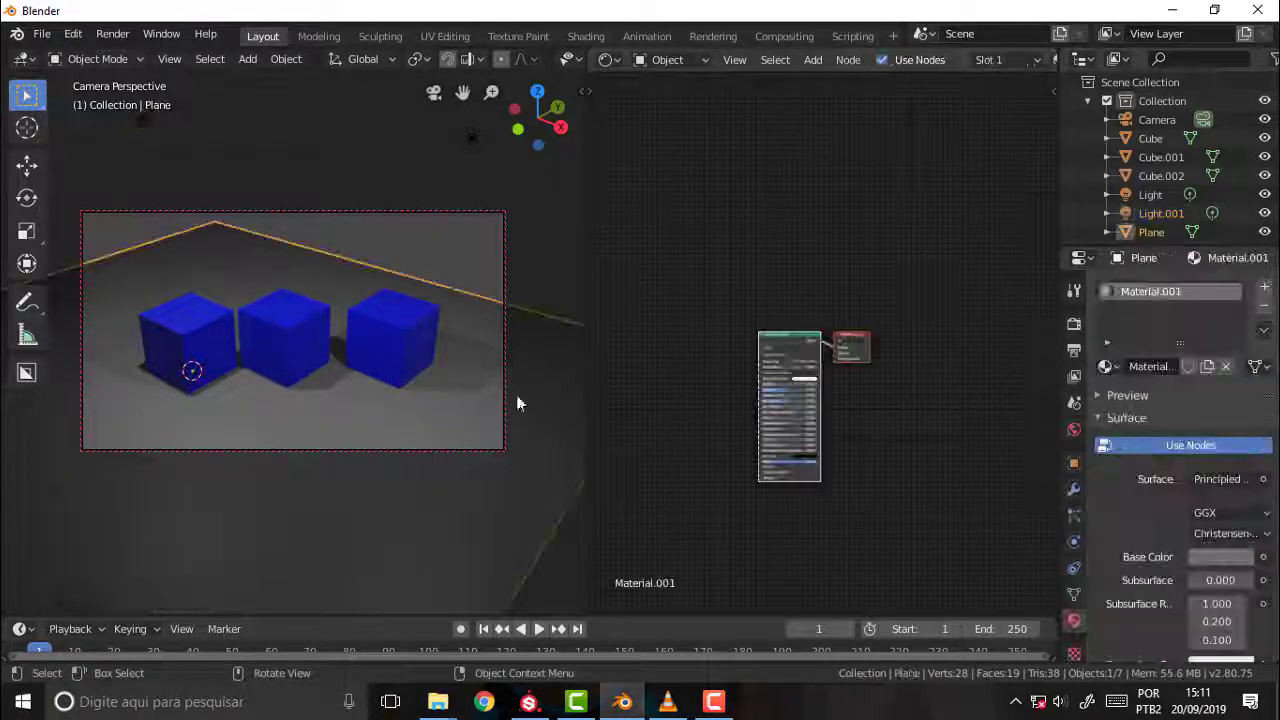
# - On the Principled BSDF, set Specular to 0.373 and Roughness to 0.273, Metallic staying 0
pyautogui.scroll(3, 840, 320)
pyautogui.scroll(3, 840, 320)
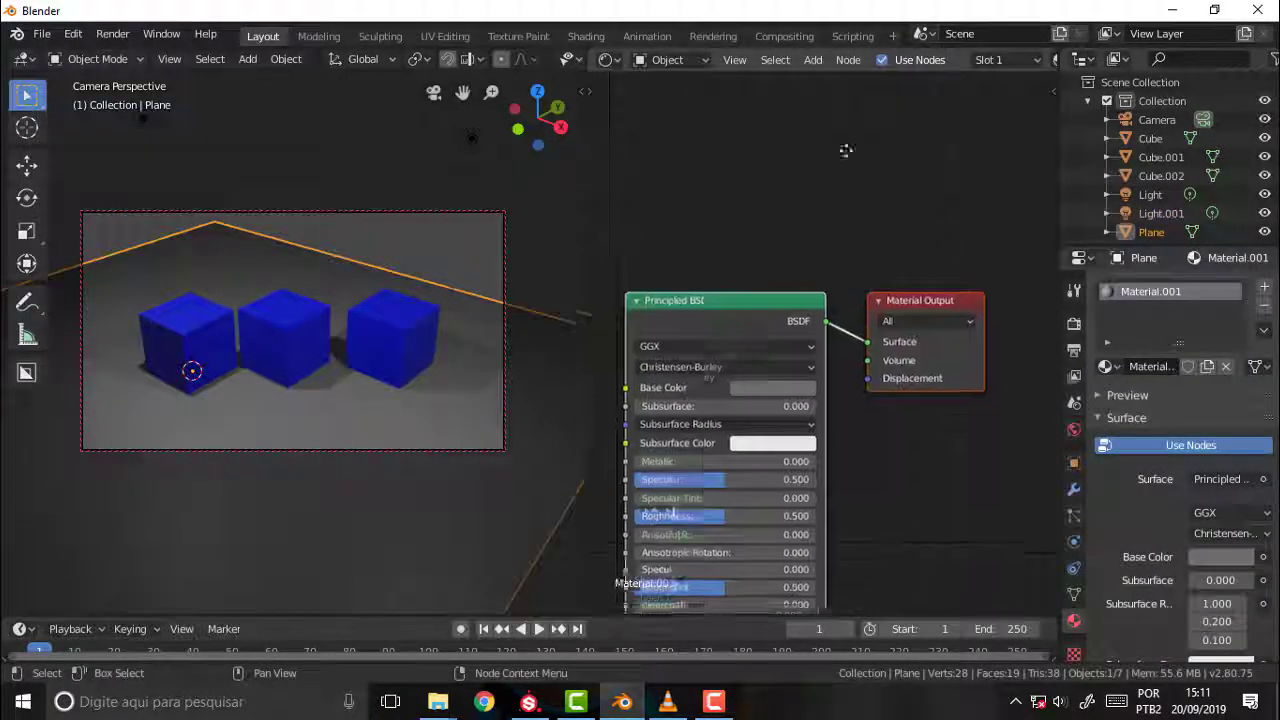
pyautogui.scroll(-1, 830, 135)
pyautogui.scroll(-2, 909, 303)
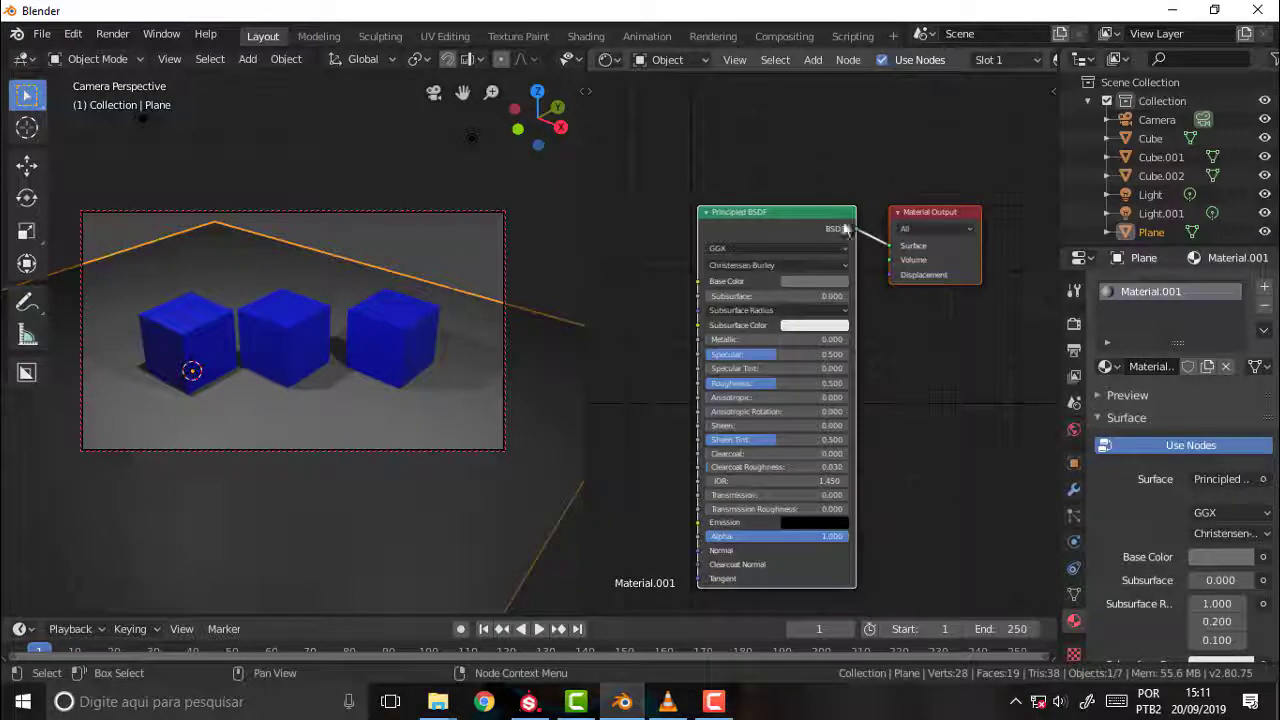
pyautogui.moveTo(769, 162); pyautogui.dragTo(802, 134, button='middle')
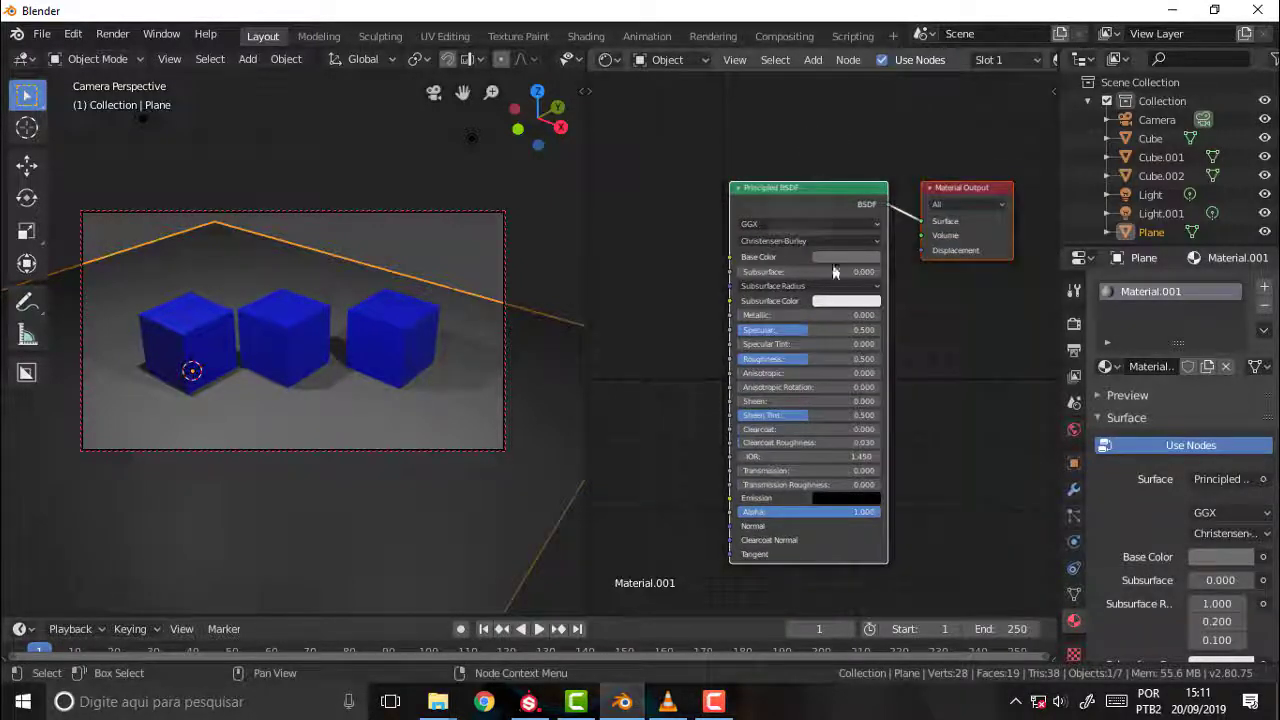
pyautogui.moveTo(805, 315)
pyautogui.mouseDown()
pyautogui.moveTo(870, 315)
pyautogui.moveTo(742, 334)
pyautogui.mouseUp()
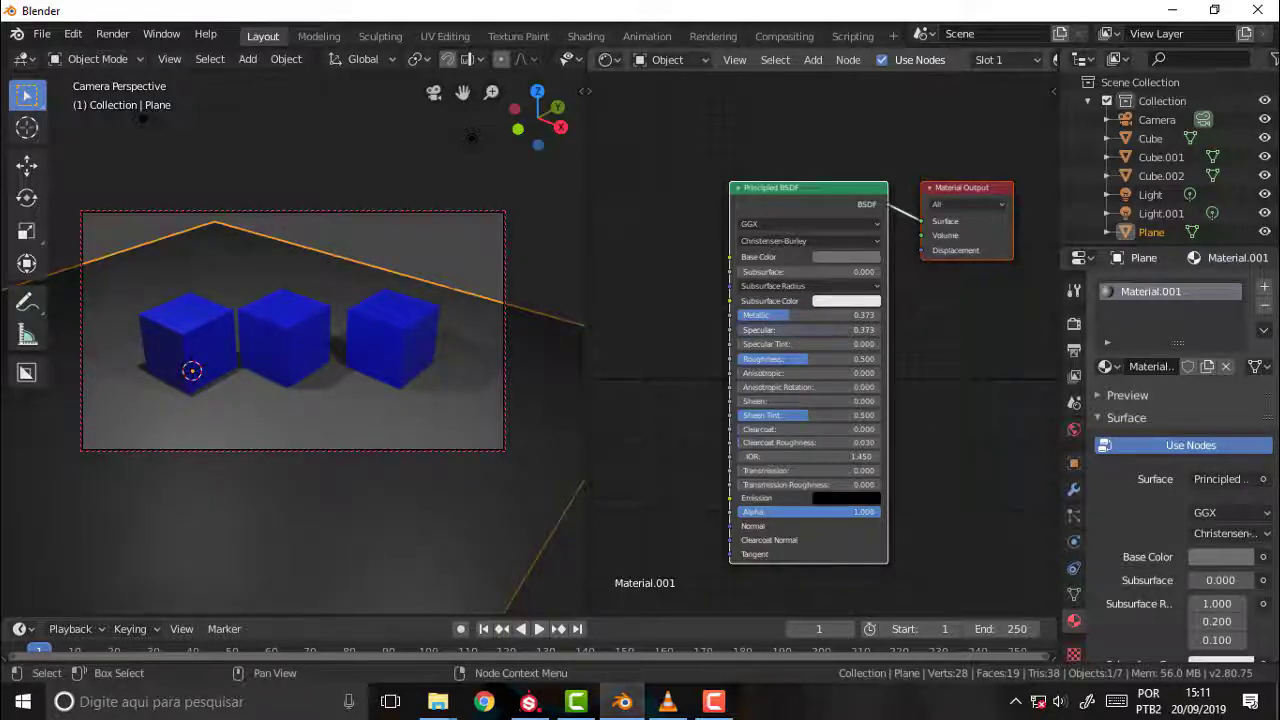
pyautogui.moveTo(806, 359); pyautogui.dragTo(777, 359)
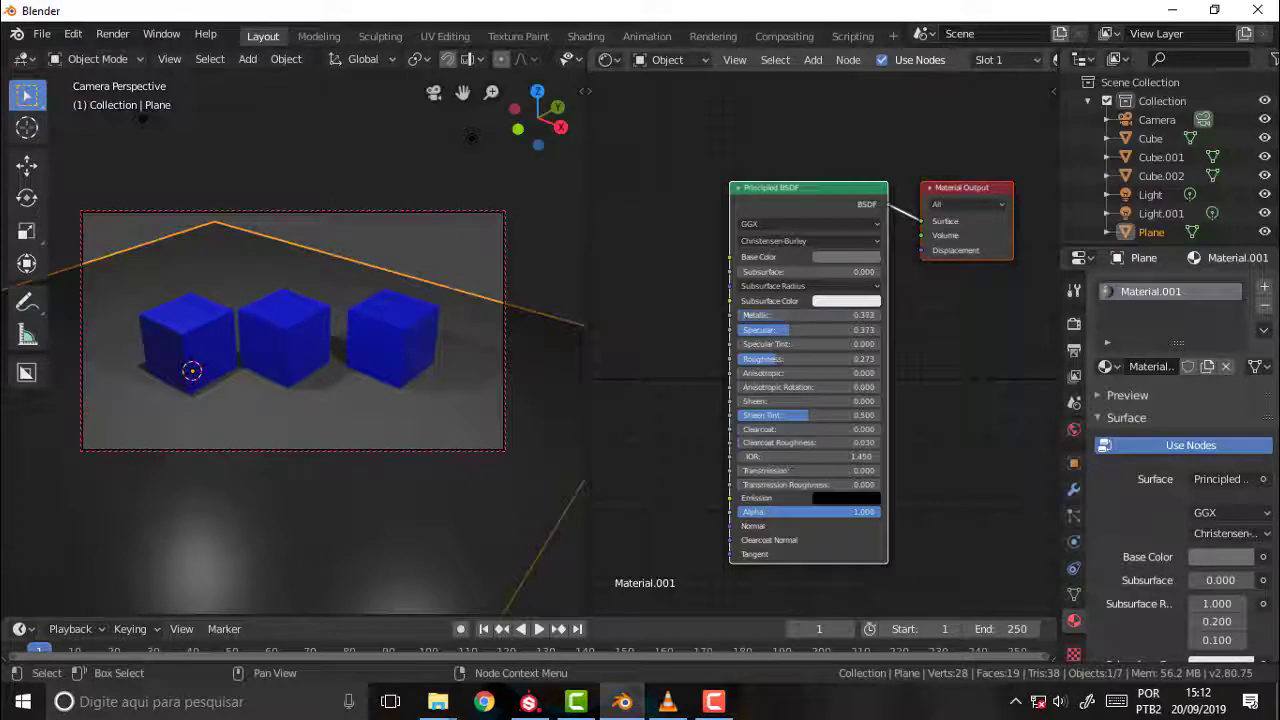
pyautogui.moveTo(791, 315); pyautogui.dragTo(738, 315)
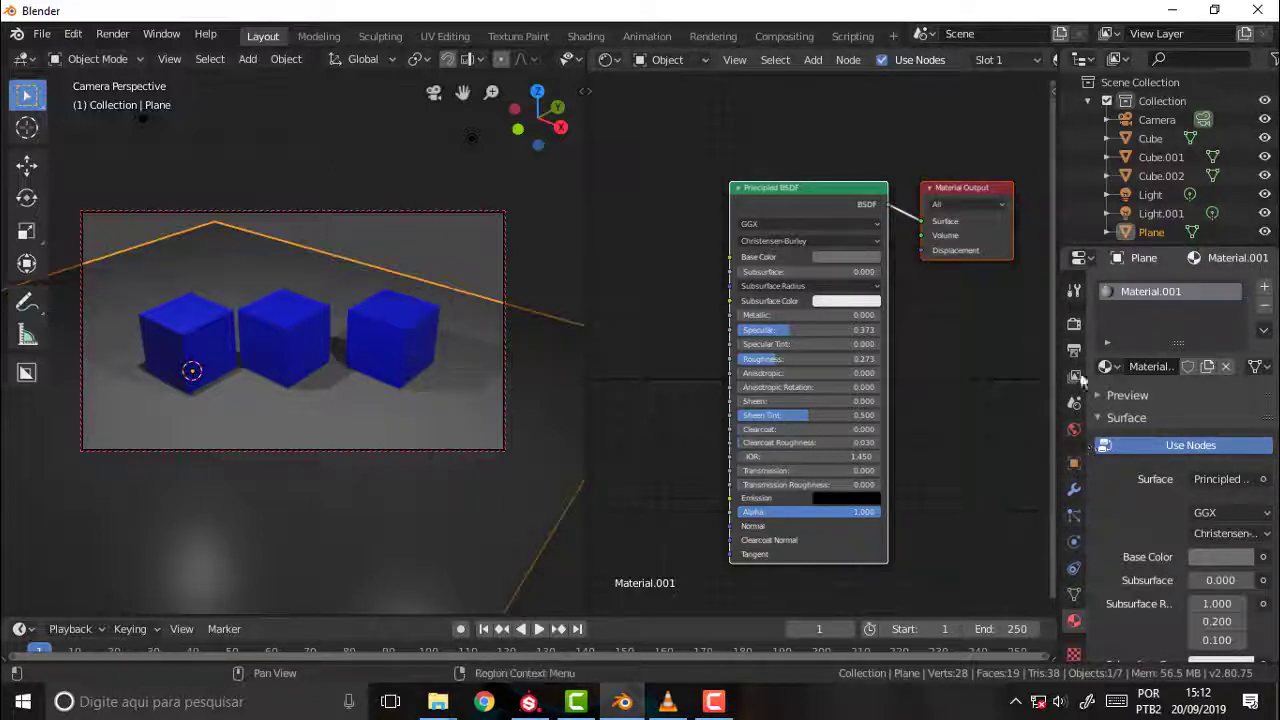
# - Turn on Eevee Screen Space Reflections and swing the locked camera lower on the cubes
pyautogui.click(1076, 328)
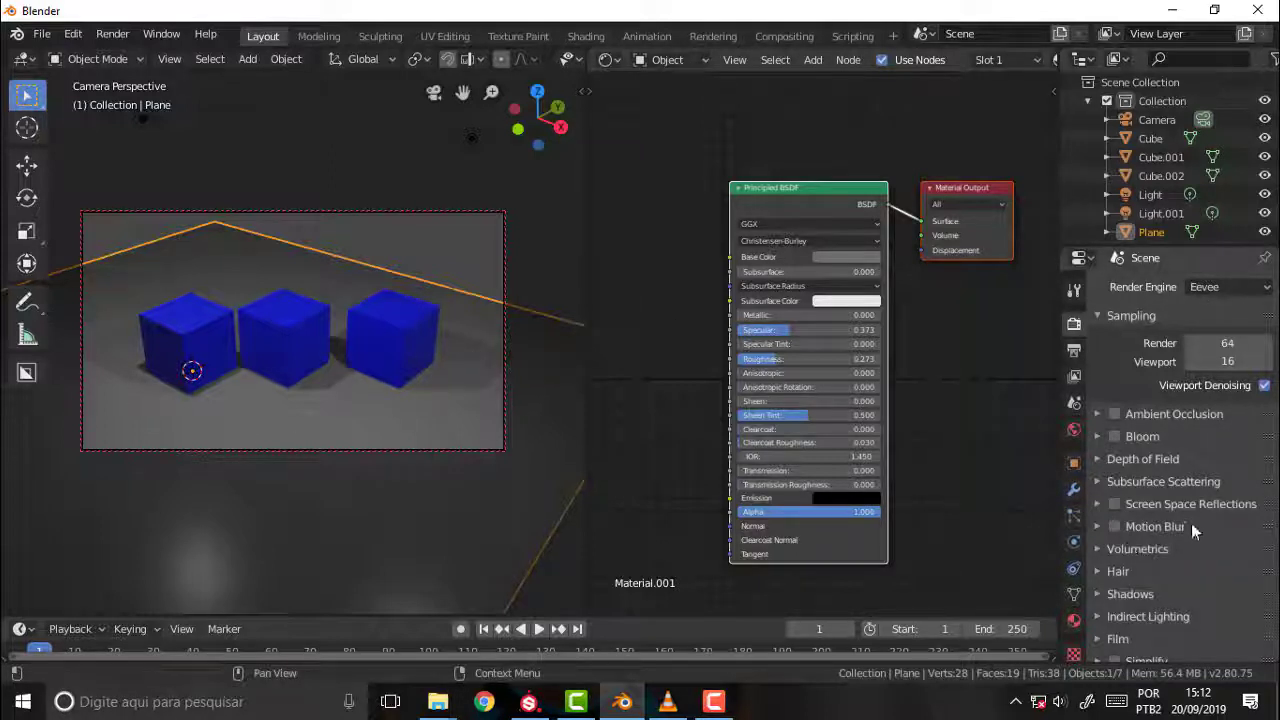
pyautogui.click(1114, 503)
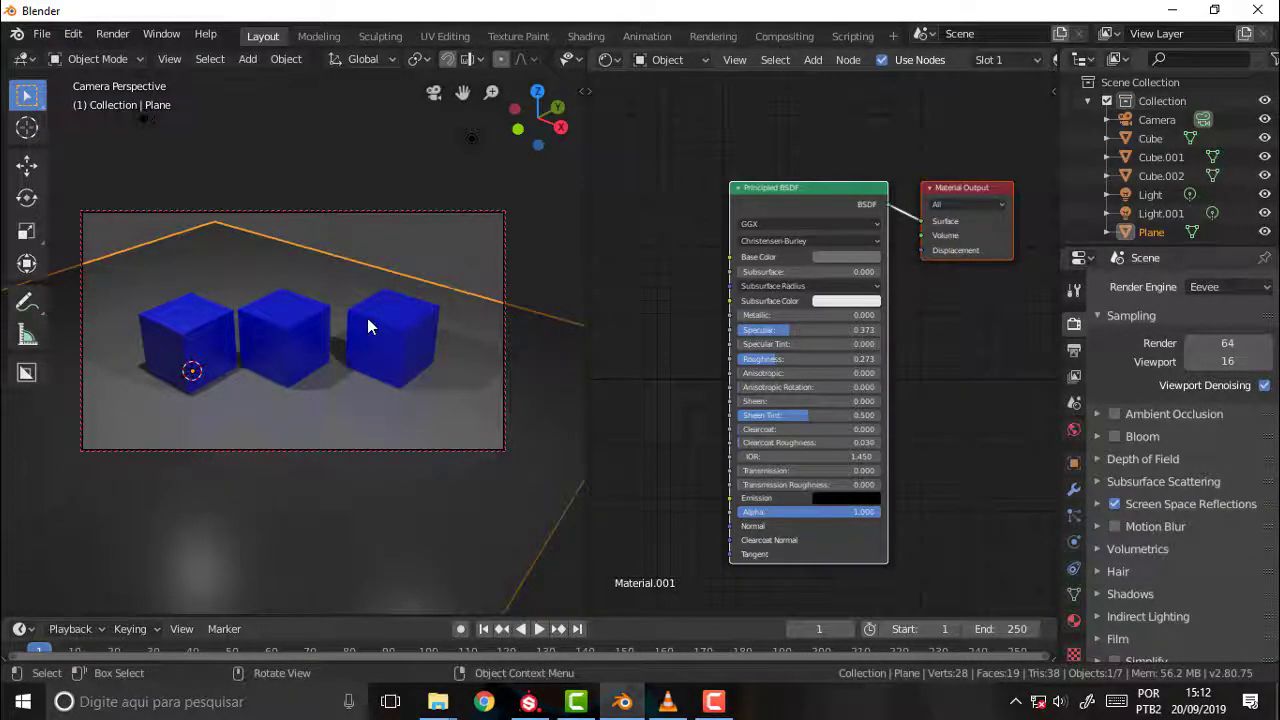
pyautogui.scroll(3, 367, 325)
pyautogui.scroll(-1, 367, 325)
pyautogui.moveTo(367, 318)
pyautogui.mouseDown(button='middle')
pyautogui.moveTo(392, 259)
pyautogui.moveTo(363, 371)
pyautogui.moveTo(364, 257)
pyautogui.moveTo(360, 348)
pyautogui.mouseUp(button='middle')
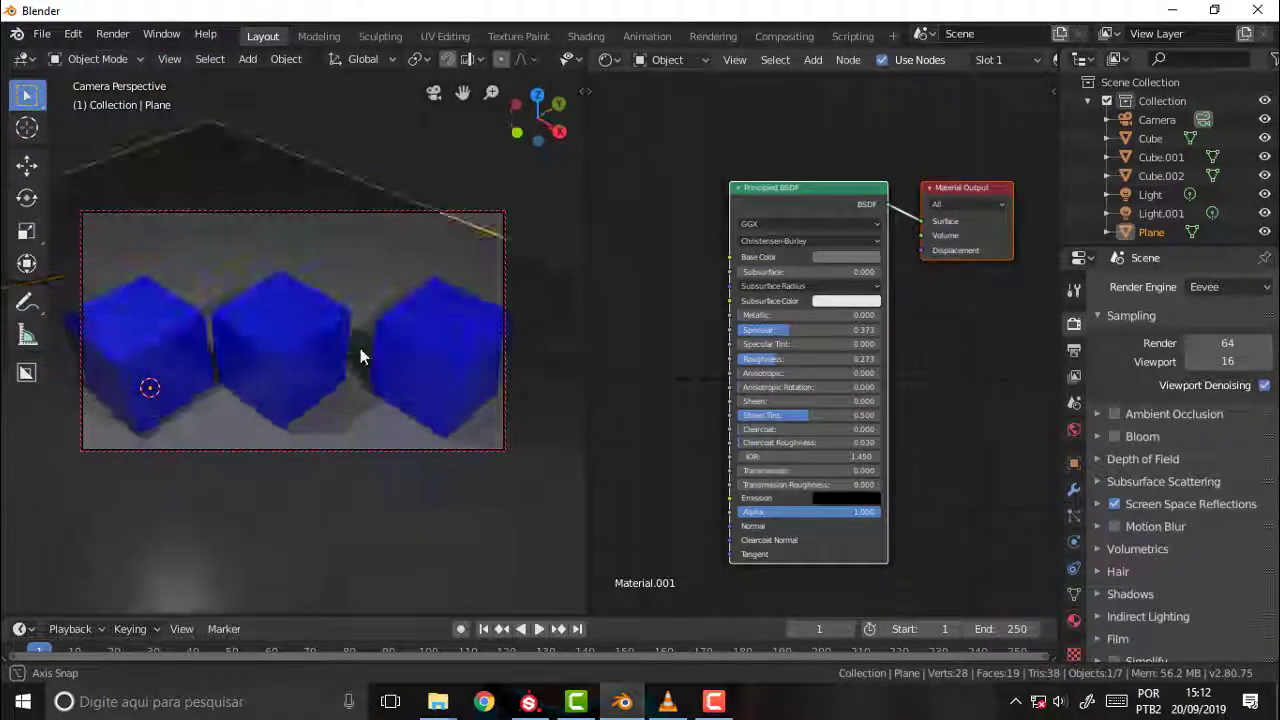
# - Switch the render engine to Cycles, orbit to a low side-on view, and shift the Principled BSDF node left
pyautogui.click(1234, 289)
pyautogui.click(1188, 349)
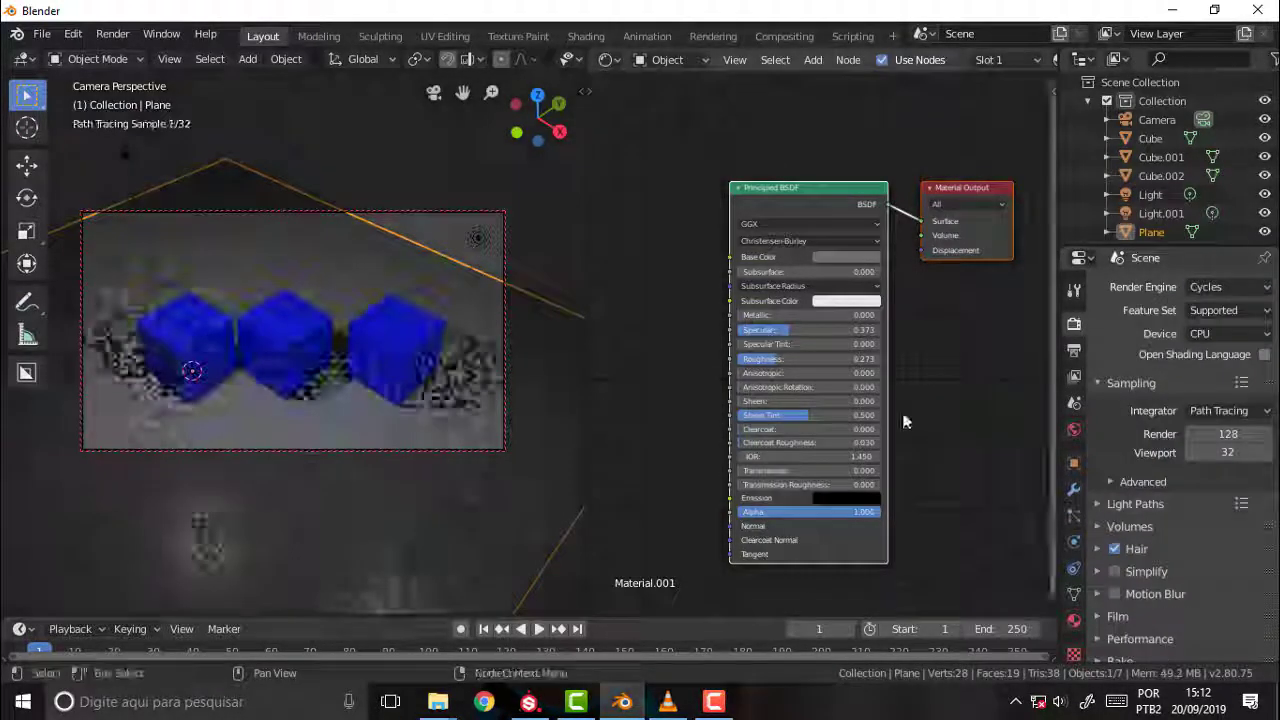
pyautogui.moveTo(404, 414)
pyautogui.mouseDown(button='middle')
pyautogui.moveTo(438, 355)
pyautogui.moveTo(430, 345)
pyautogui.mouseUp(button='middle')
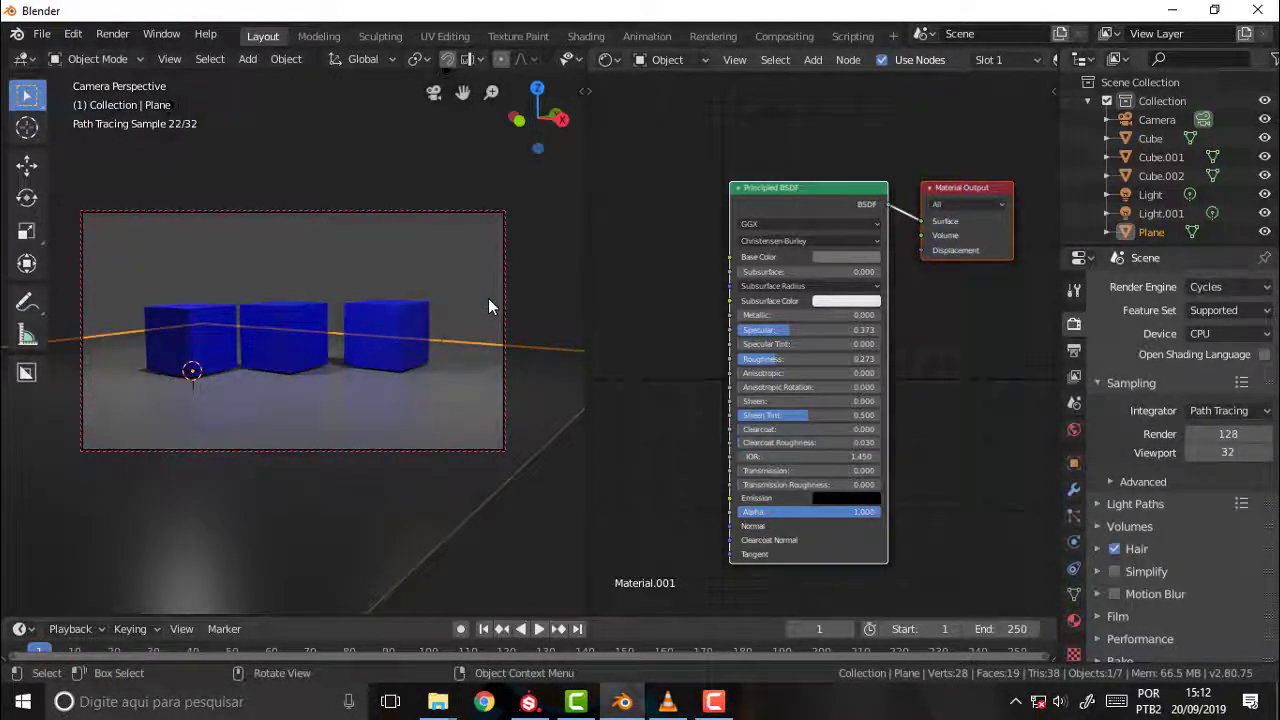
pyautogui.moveTo(488, 299)
pyautogui.mouseDown(button='middle')
pyautogui.moveTo(471, 404)
pyautogui.moveTo(486, 326)
pyautogui.mouseUp(button='middle')
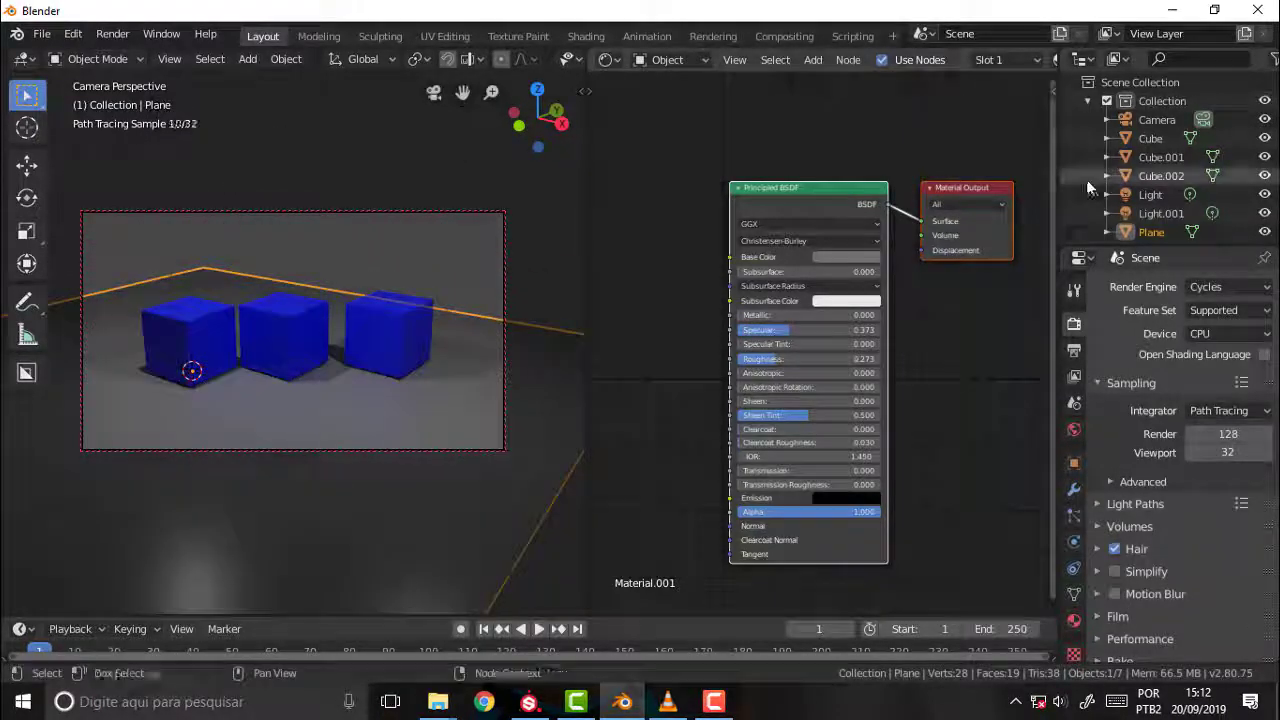
pyautogui.moveTo(952, 293); pyautogui.dragTo(995, 286, button='middle')
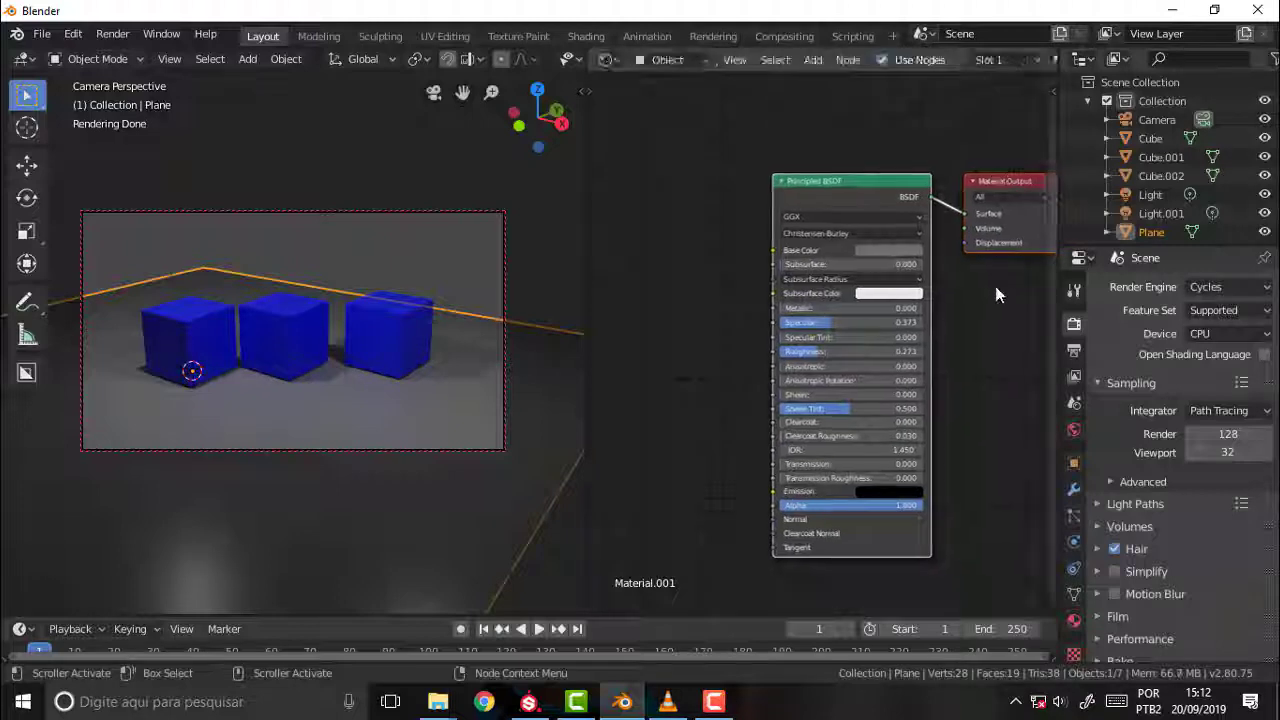
pyautogui.moveTo(880, 179); pyautogui.dragTo(832, 190)
# - Skip the tutorial through 00:58, 01:14, 01:41 and 02:17, then pause it at 02:28
pyautogui.click(668, 701)
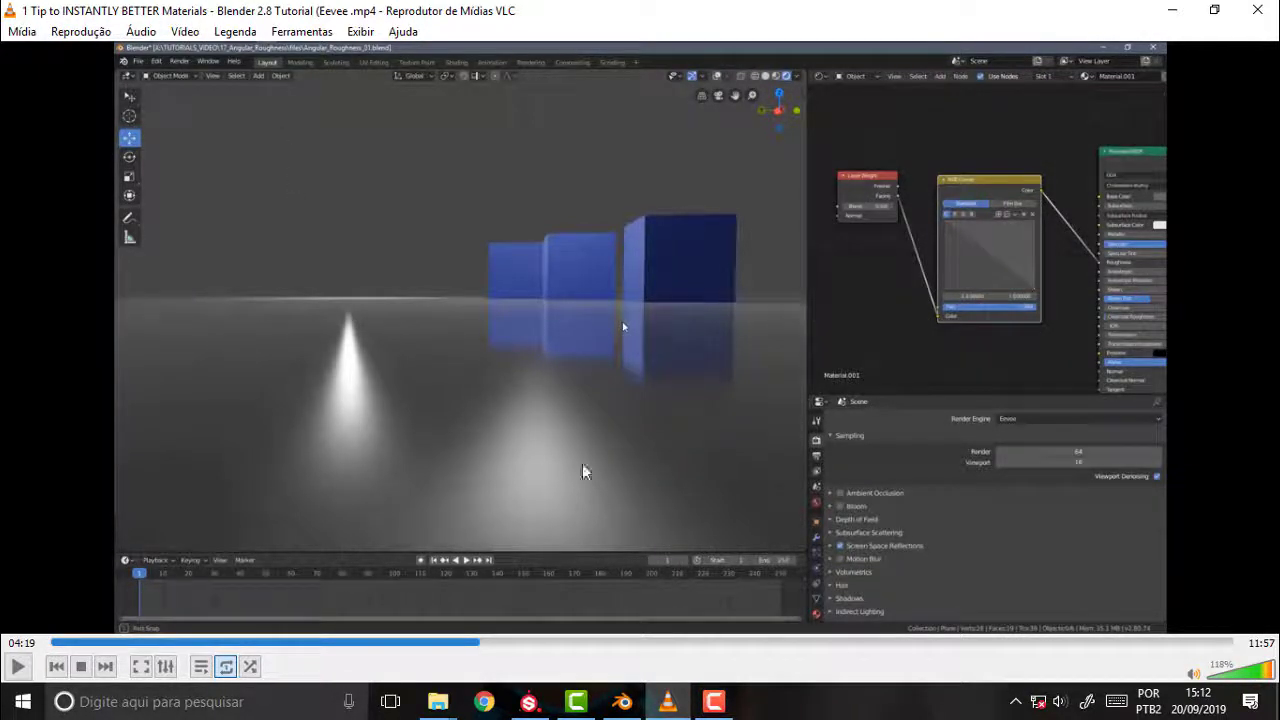
pyautogui.click(147, 642)
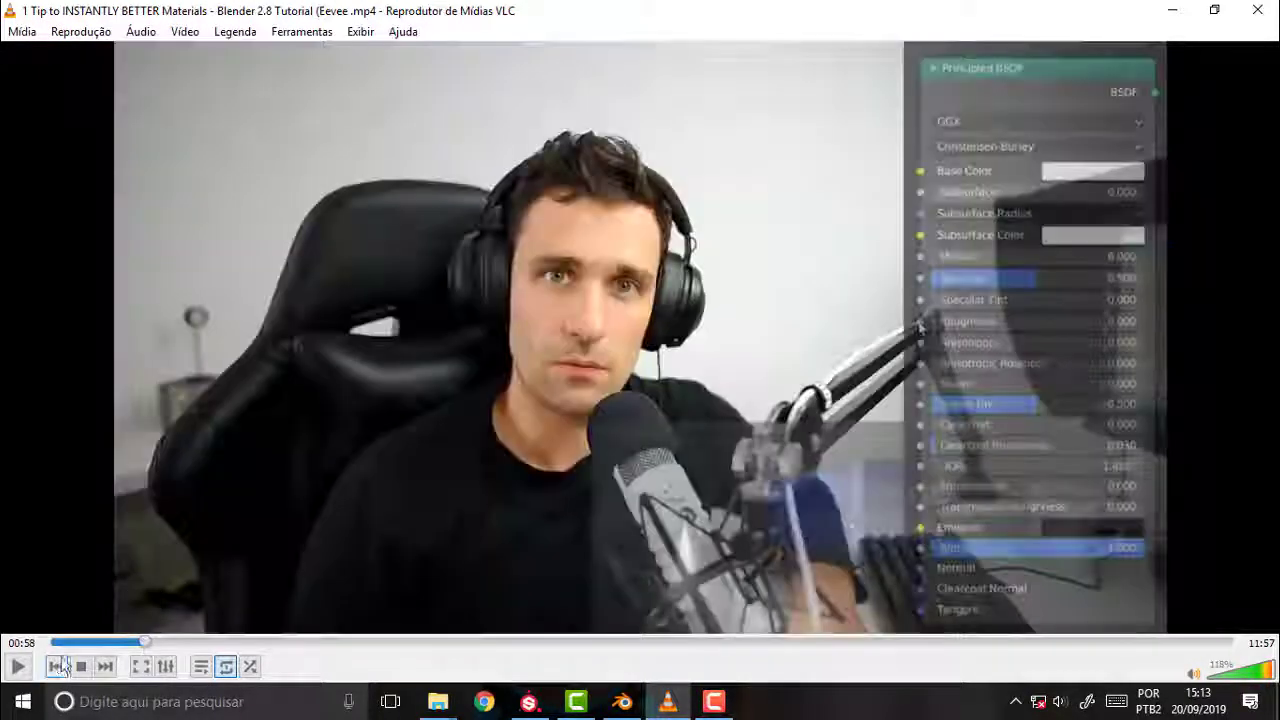
pyautogui.press('space')
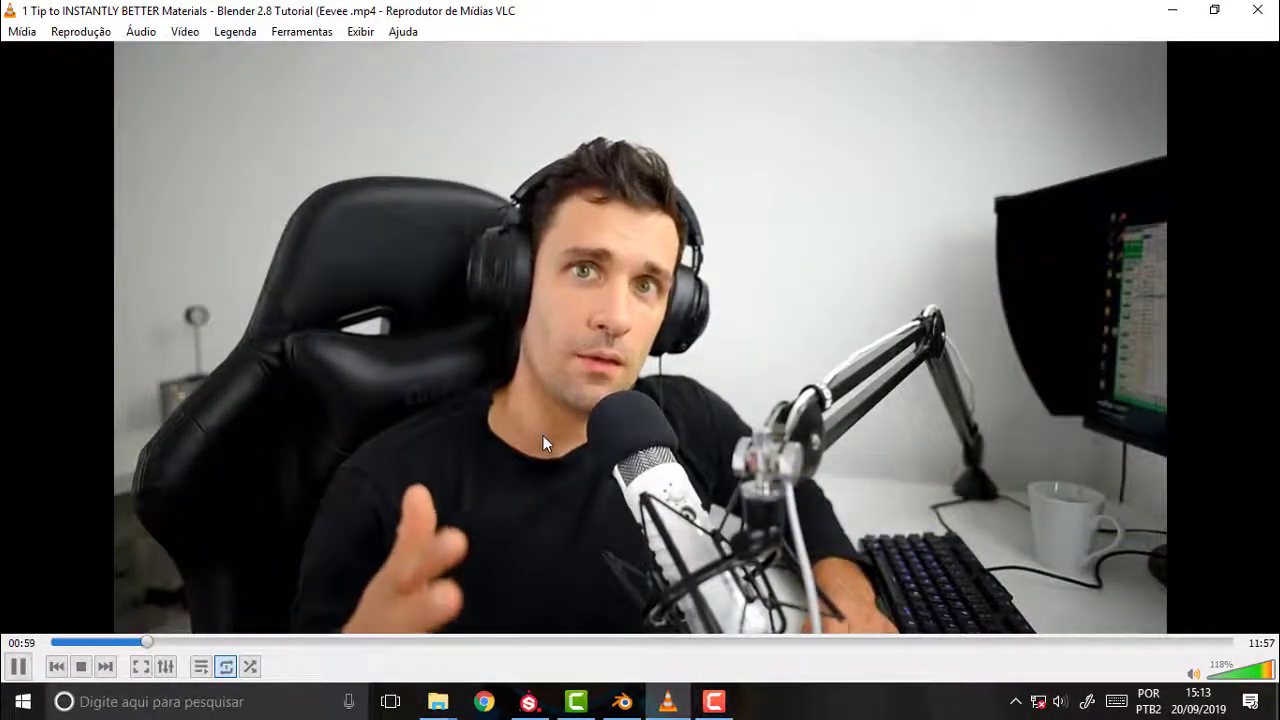
pyautogui.click(170, 643)
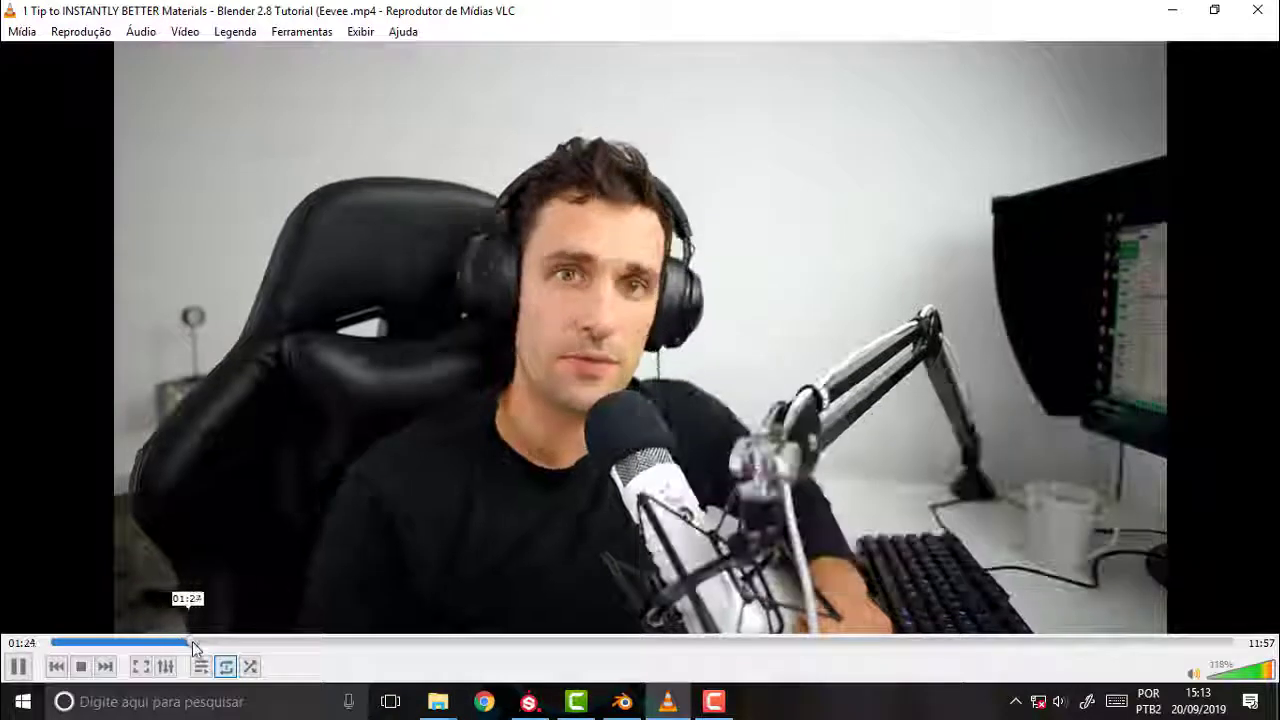
pyautogui.click(216, 643)
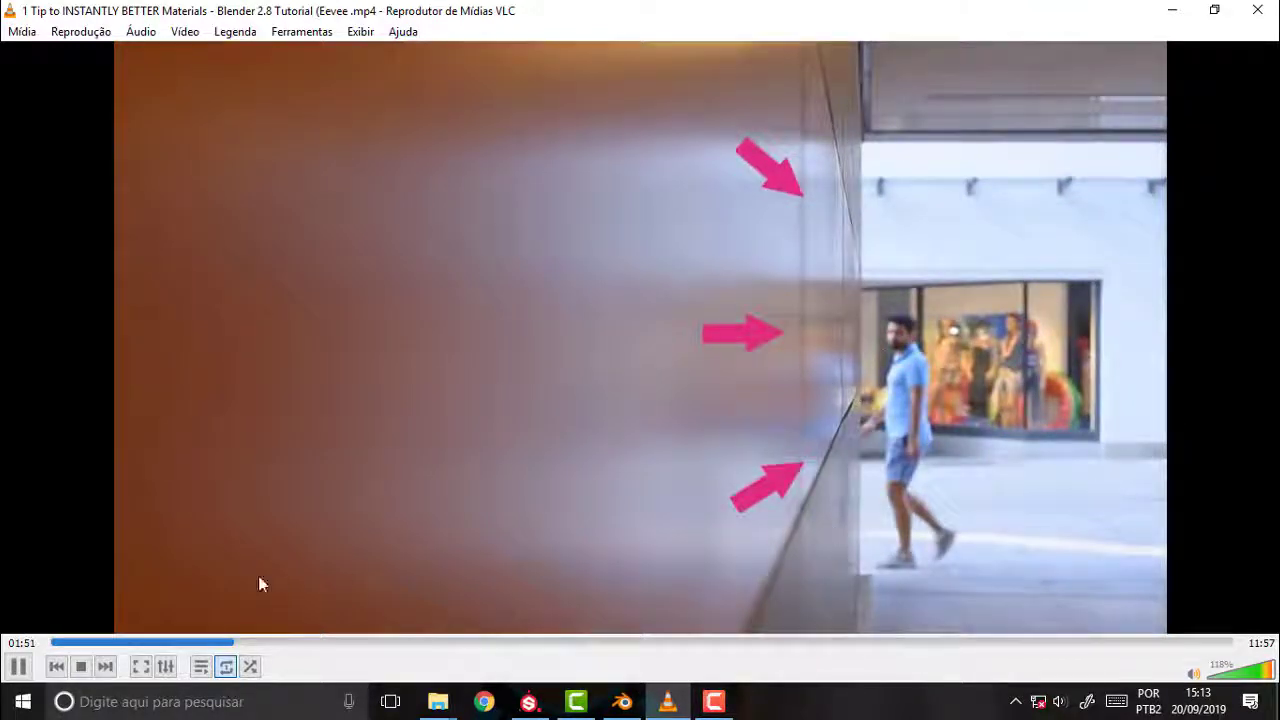
pyautogui.click(271, 642)
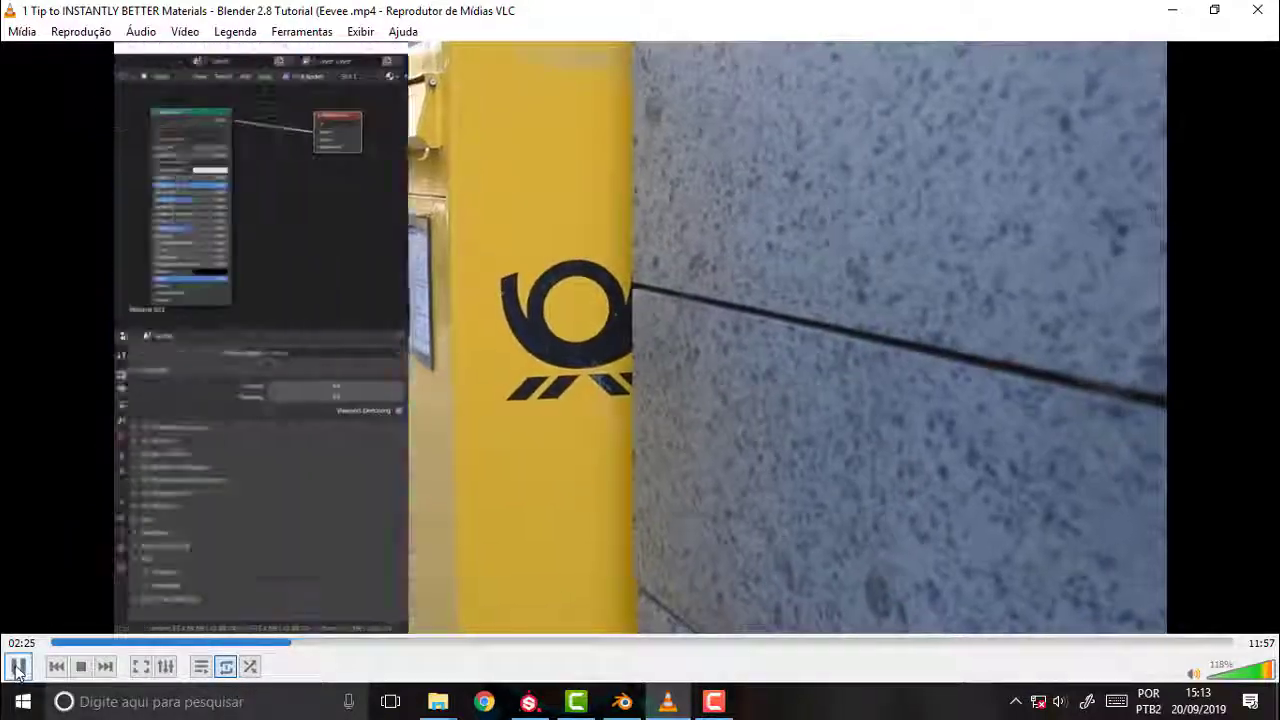
pyautogui.click(17, 667)
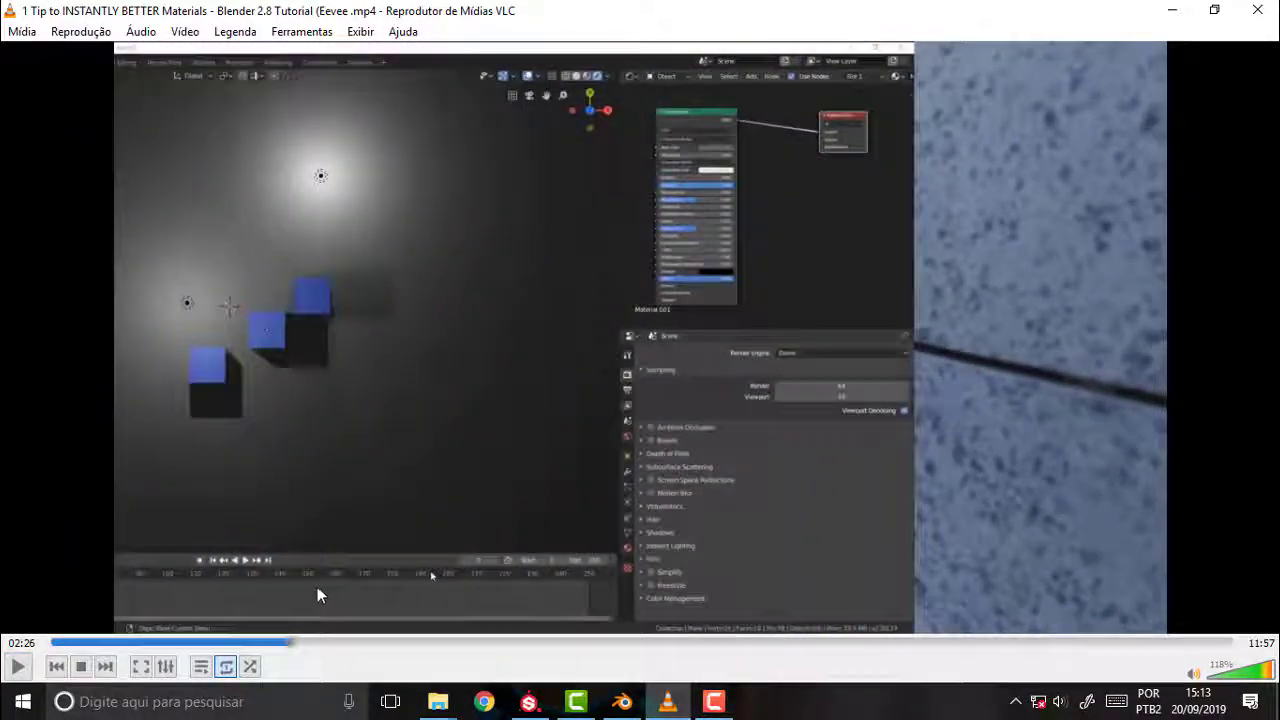
pyautogui.click(17, 667)
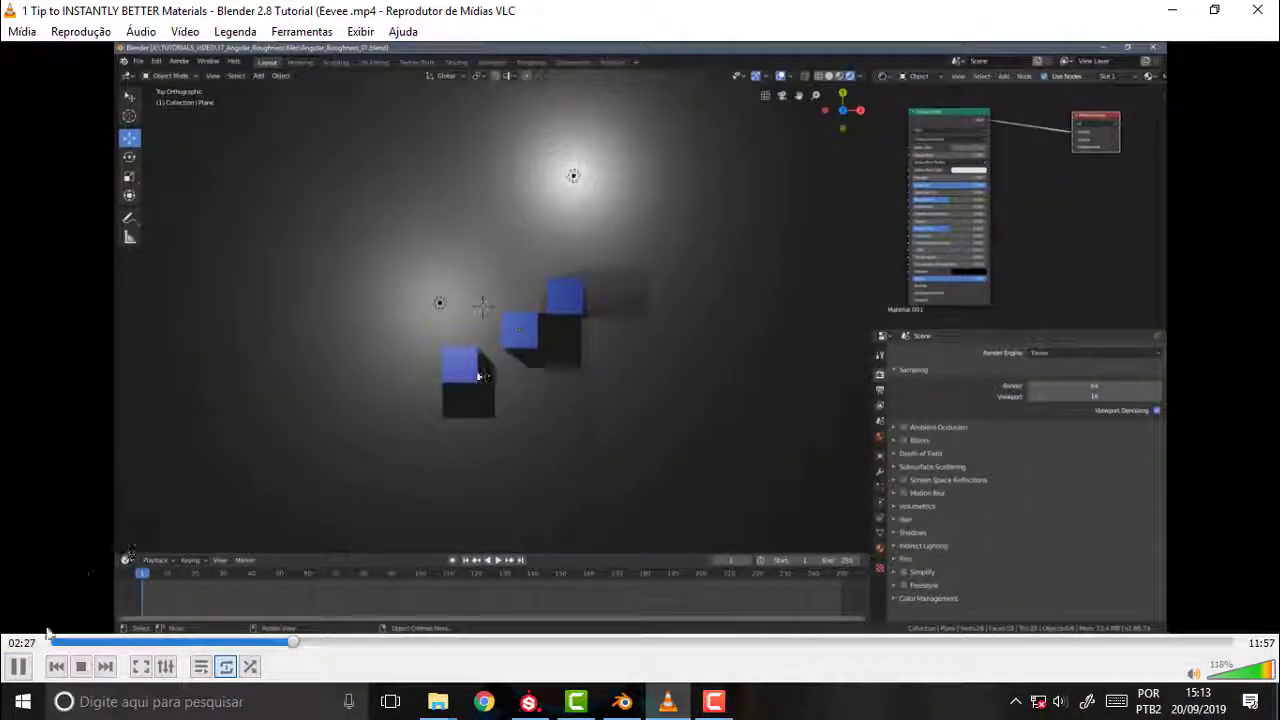
pyautogui.press('space')
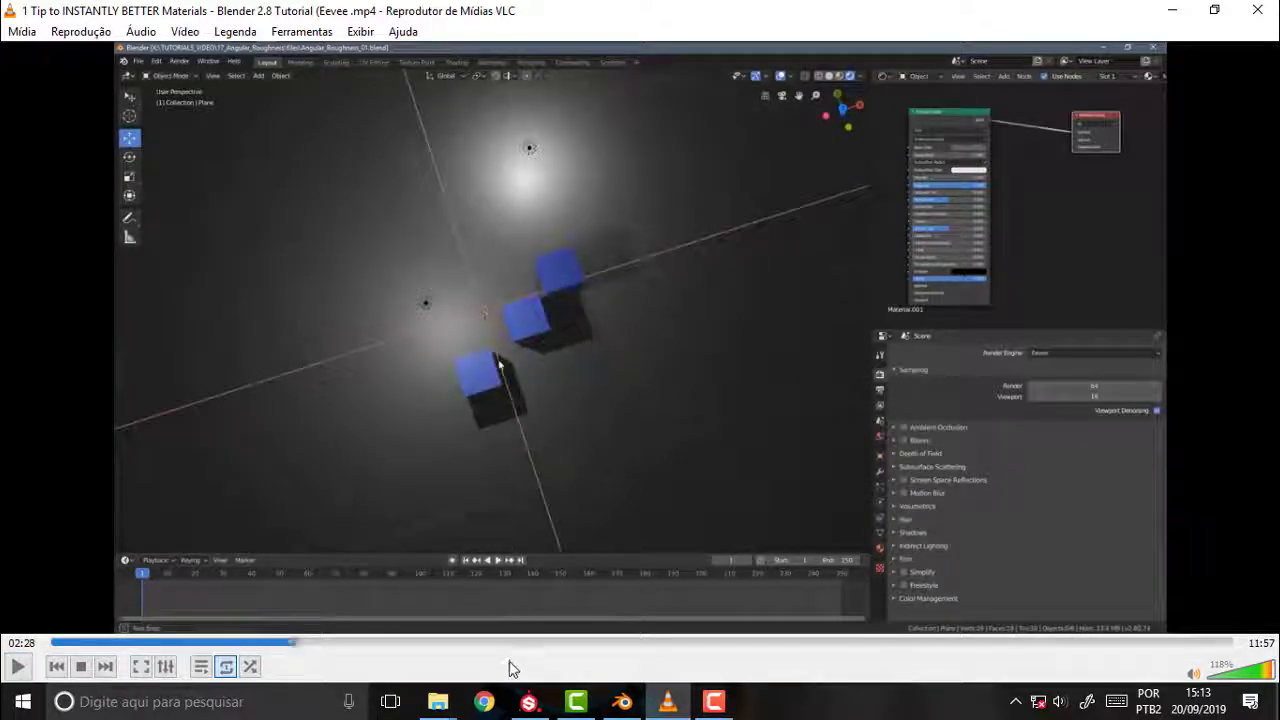
# - Add a Layer Weight node beside the Principled BSDF and wire its Facing output into Roughness
pyautogui.click(624, 707)
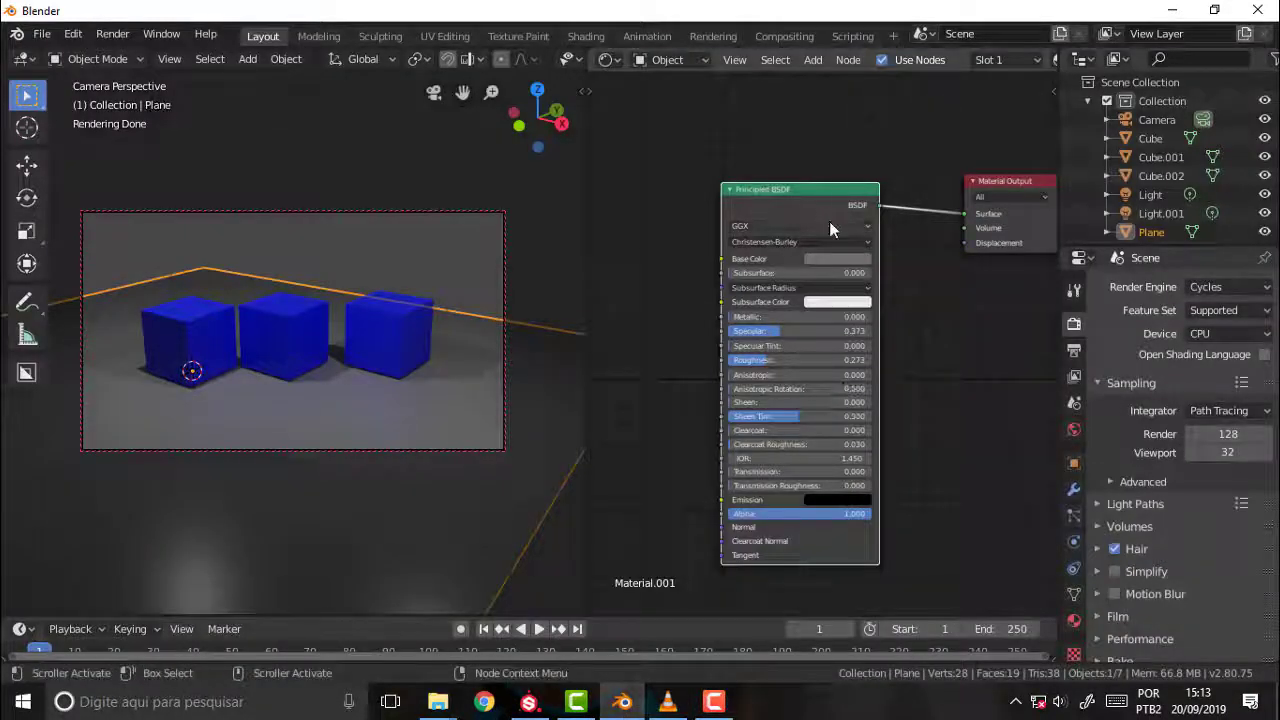
pyautogui.moveTo(784, 138); pyautogui.dragTo(853, 122, button='middle')
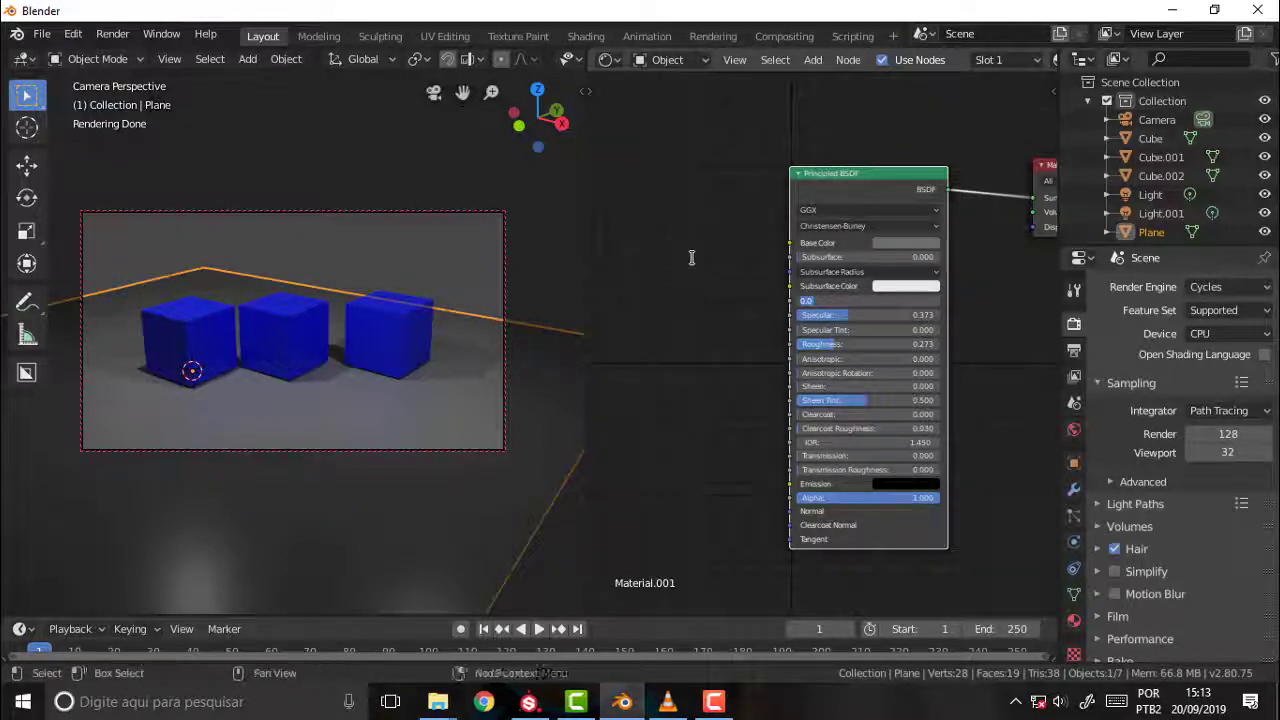
pyautogui.press('Return')
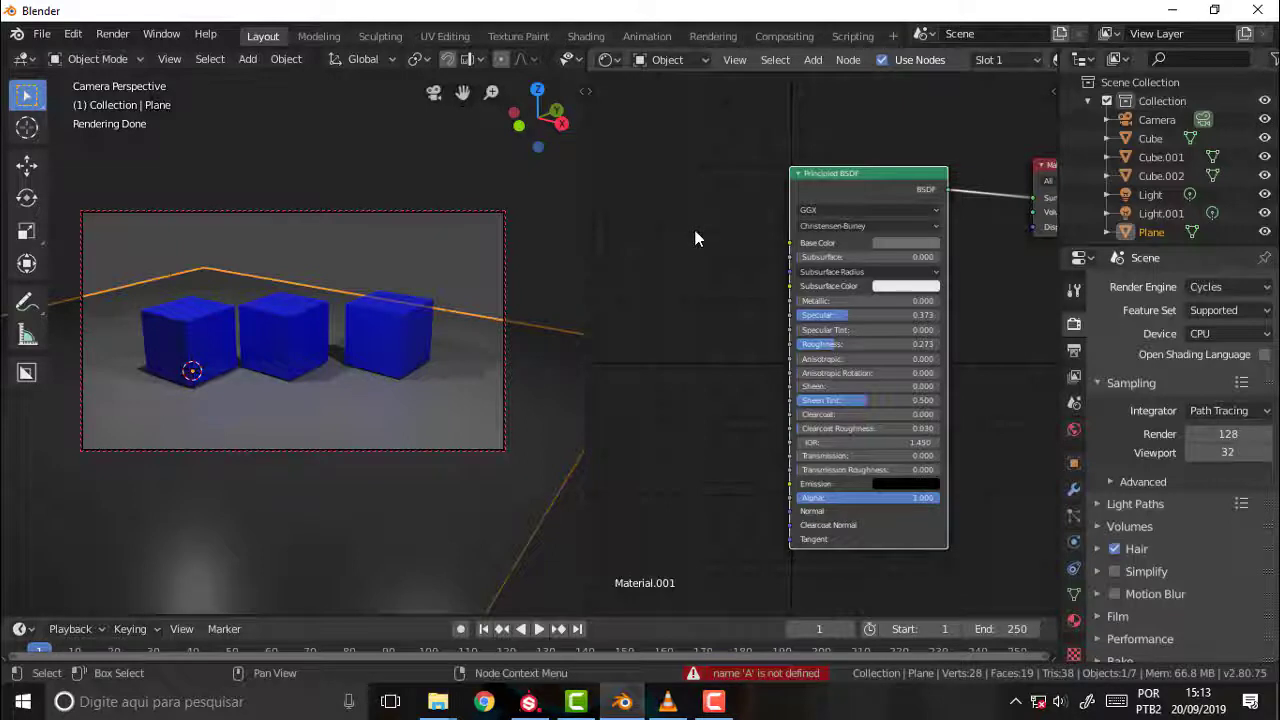
pyautogui.hotkey('shift', 'a')
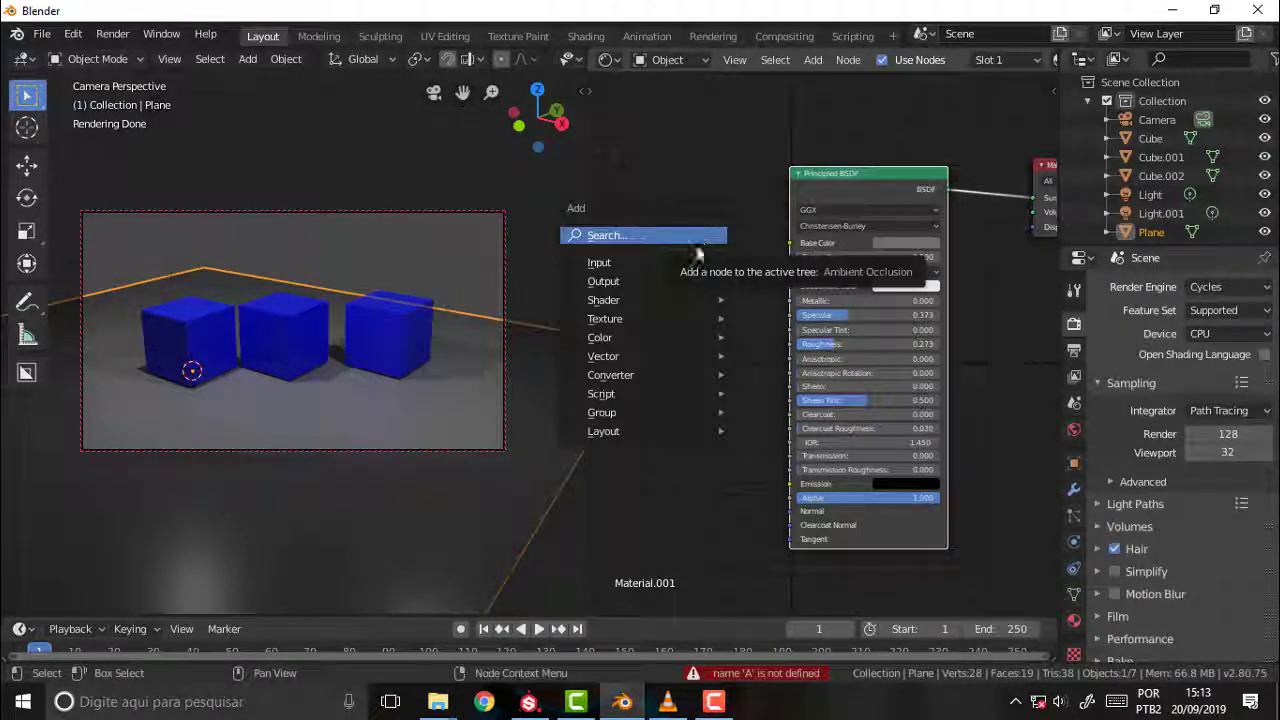
pyautogui.moveTo(640, 262)
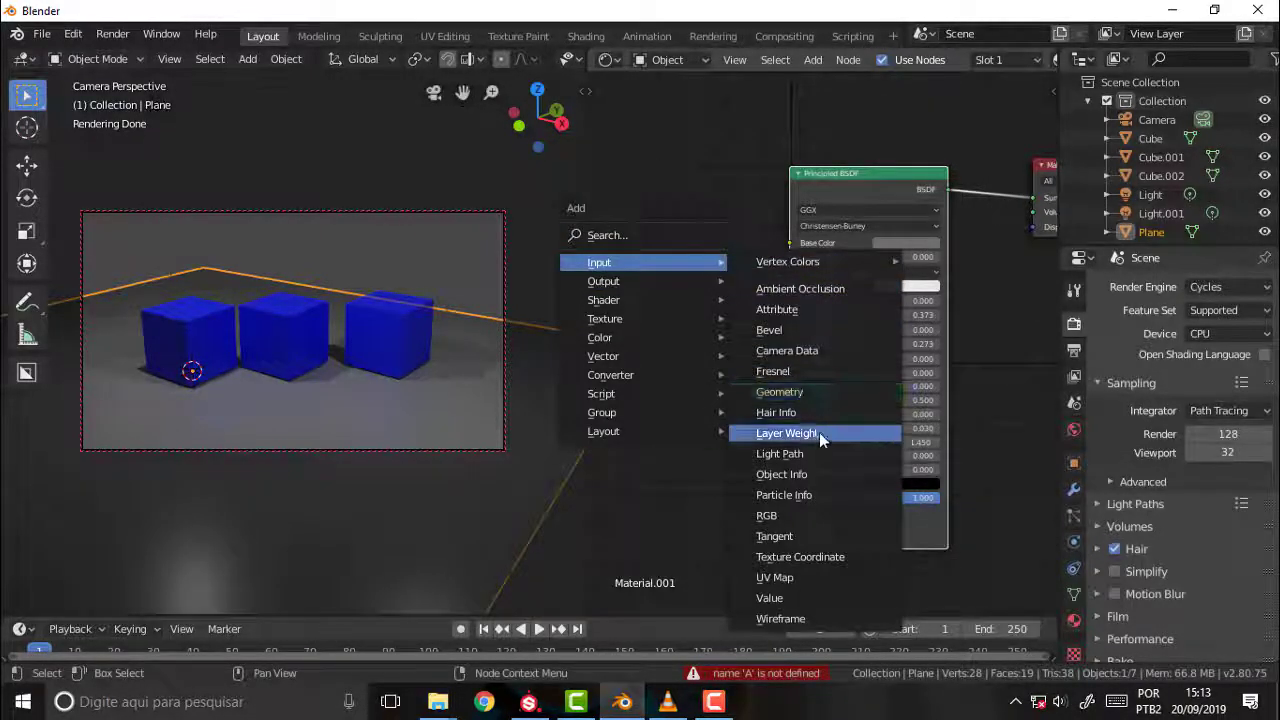
pyautogui.click(750, 432)
pyautogui.click(680, 403)
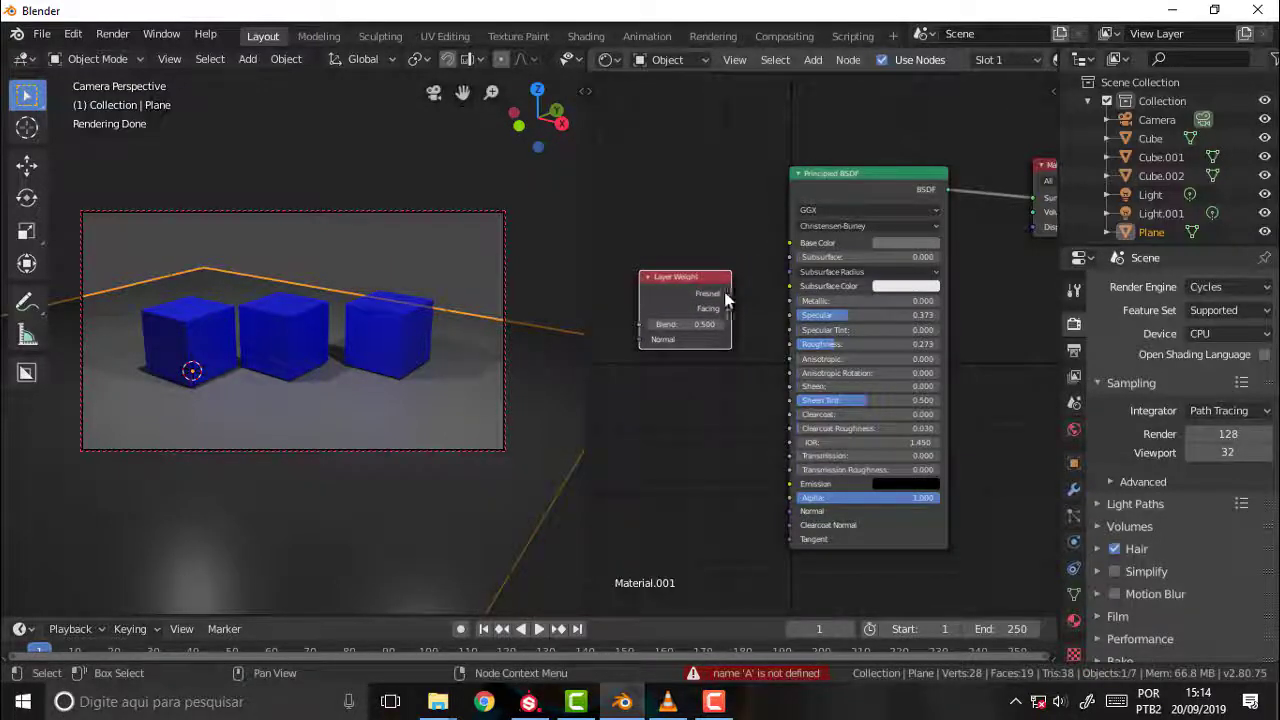
pyautogui.moveTo(686, 278); pyautogui.dragTo(668, 280)
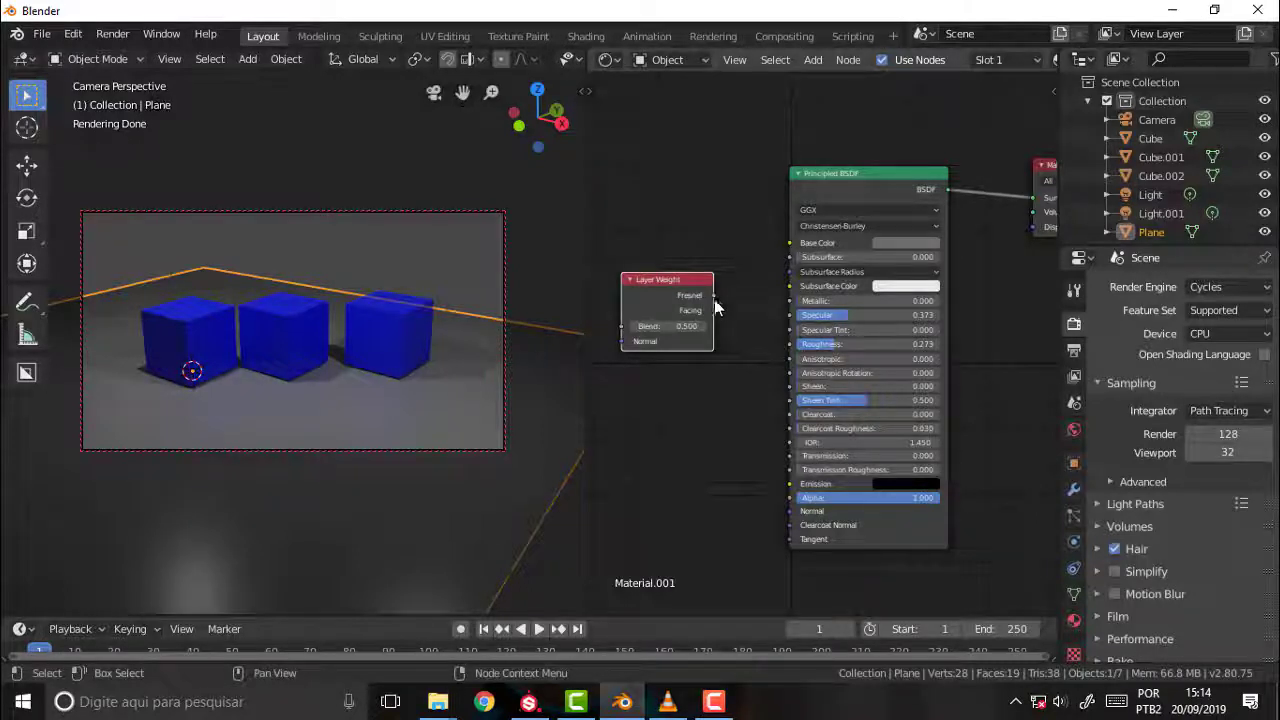
pyautogui.moveTo(714, 309); pyautogui.dragTo(788, 344)
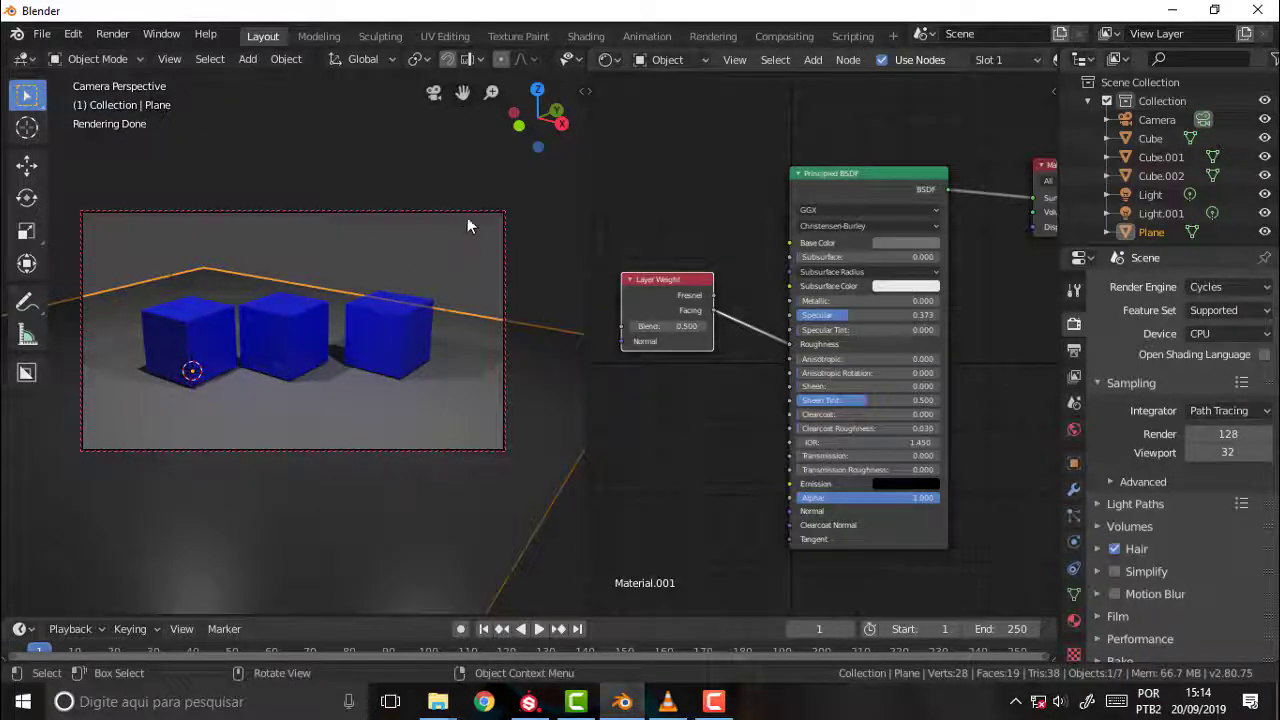
# - Set Specular to 0.295 and darken the plane's Base Color to value 0.296
pyautogui.moveTo(445, 199); pyautogui.dragTo(404, 344, button='middle')
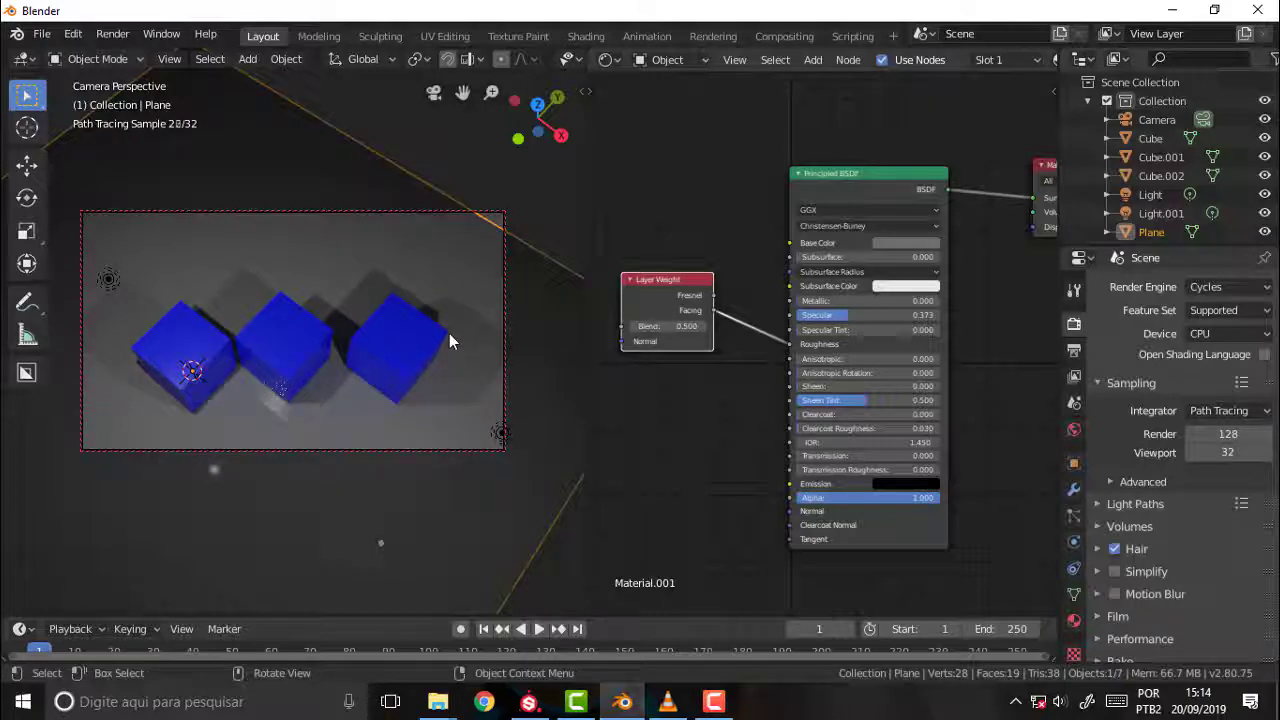
pyautogui.moveTo(849, 317)
pyautogui.mouseDown()
pyautogui.moveTo(815, 317)
pyautogui.moveTo(839, 317)
pyautogui.mouseUp()
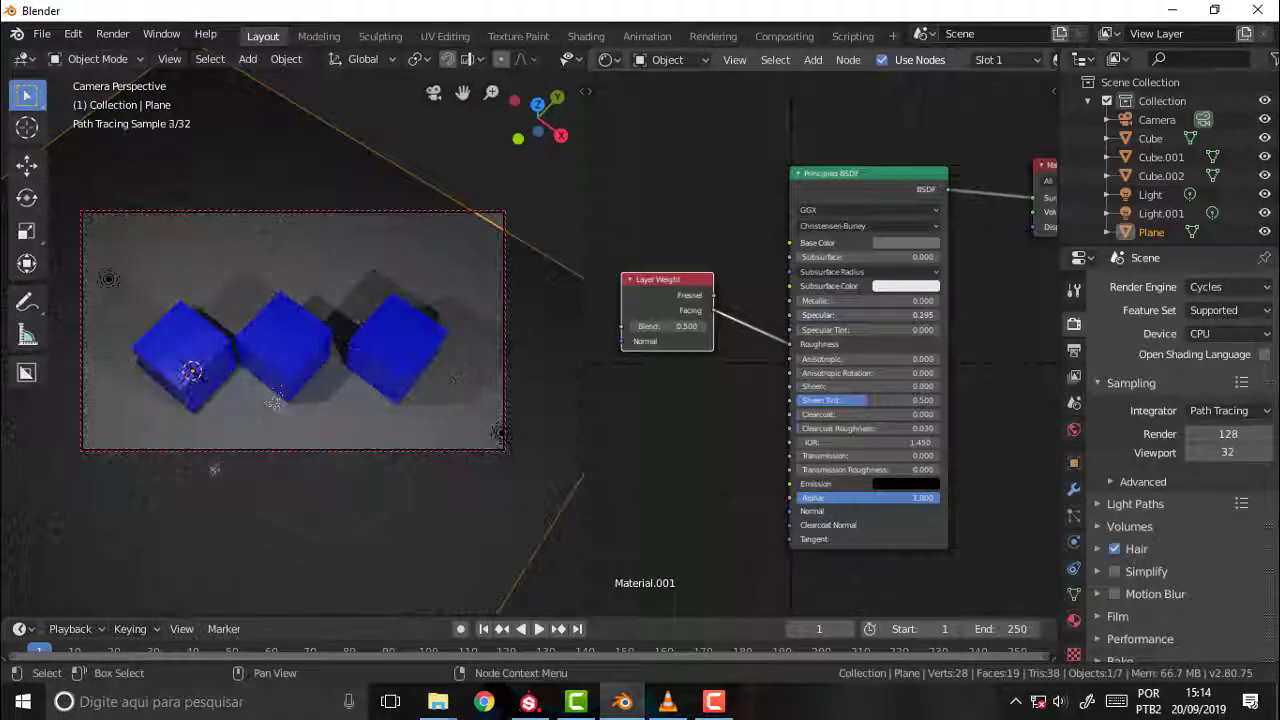
pyautogui.moveTo(420, 337)
pyautogui.mouseDown(button='middle')
pyautogui.moveTo(430, 246)
pyautogui.moveTo(397, 206)
pyautogui.moveTo(357, 189)
pyautogui.moveTo(377, 217)
pyautogui.moveTo(434, 212)
pyautogui.moveTo(389, 397)
pyautogui.mouseUp(button='middle')
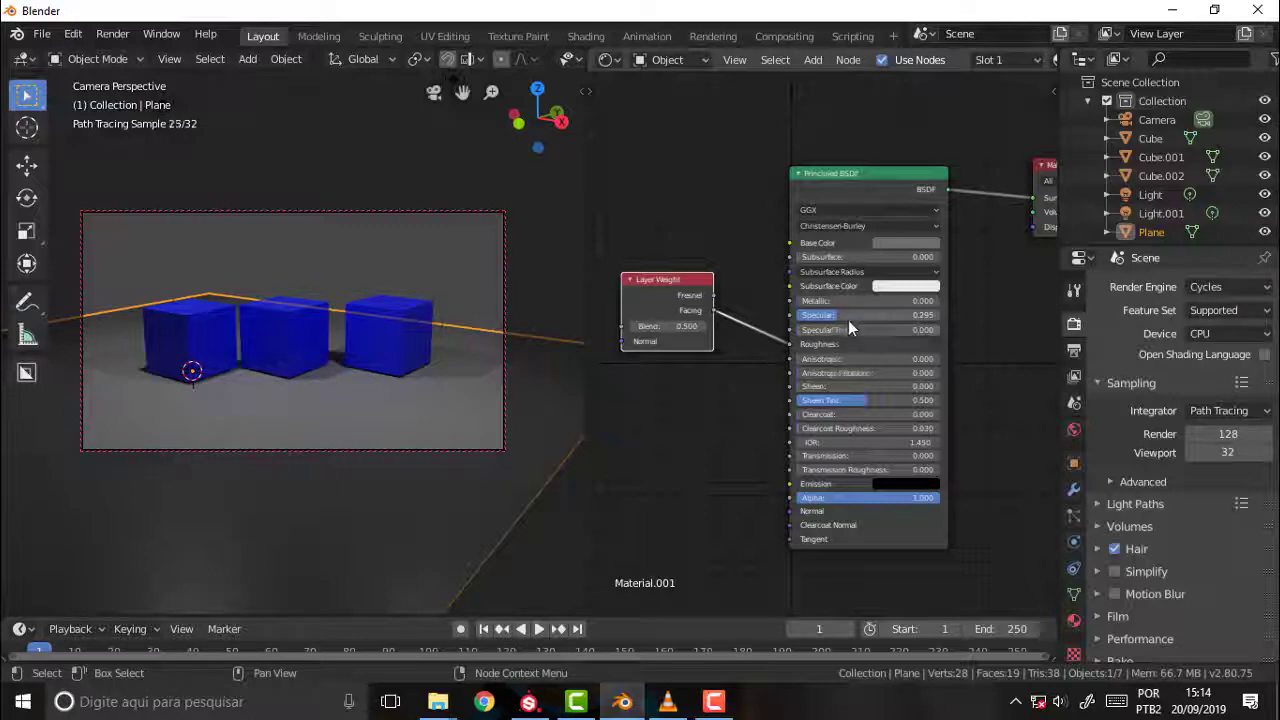
pyautogui.moveTo(843, 298)
pyautogui.mouseDown()
pyautogui.moveTo(830, 300)
pyautogui.moveTo(839, 287)
pyautogui.mouseUp()
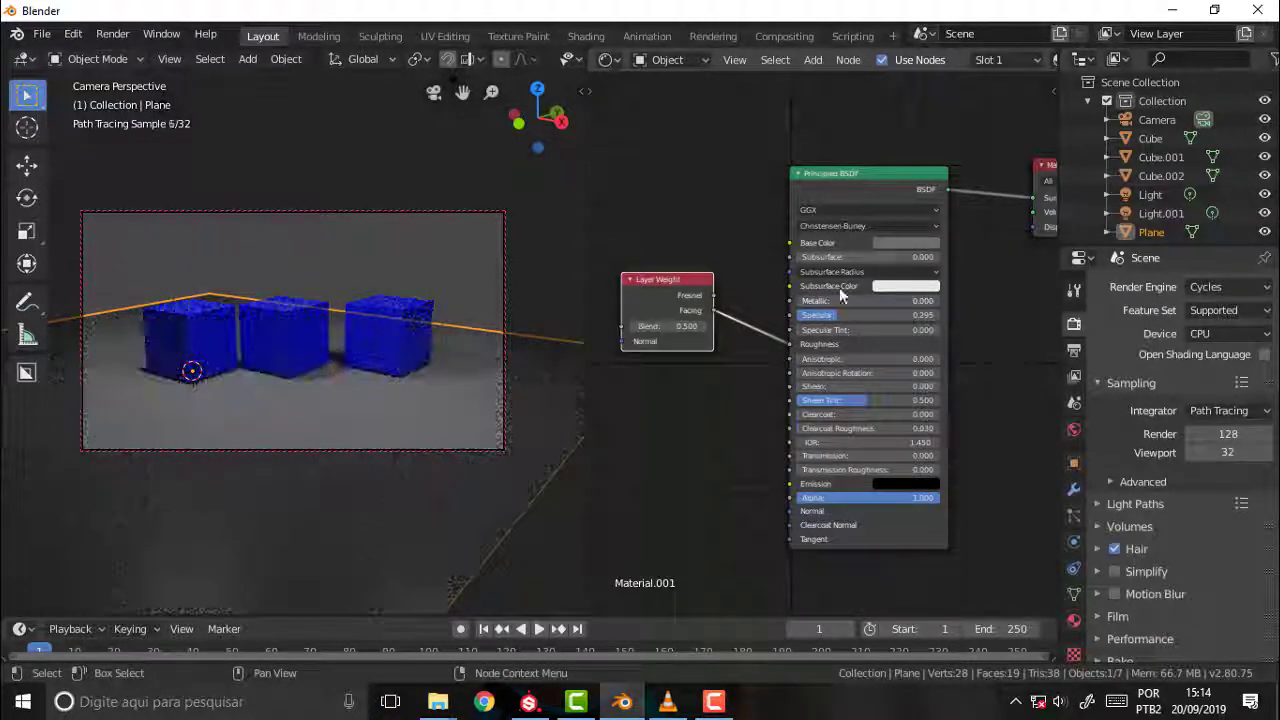
pyautogui.click(897, 241)
pyautogui.moveTo(984, 120)
pyautogui.mouseDown()
pyautogui.moveTo(985, 104)
pyautogui.moveTo(985, 122)
pyautogui.mouseUp()
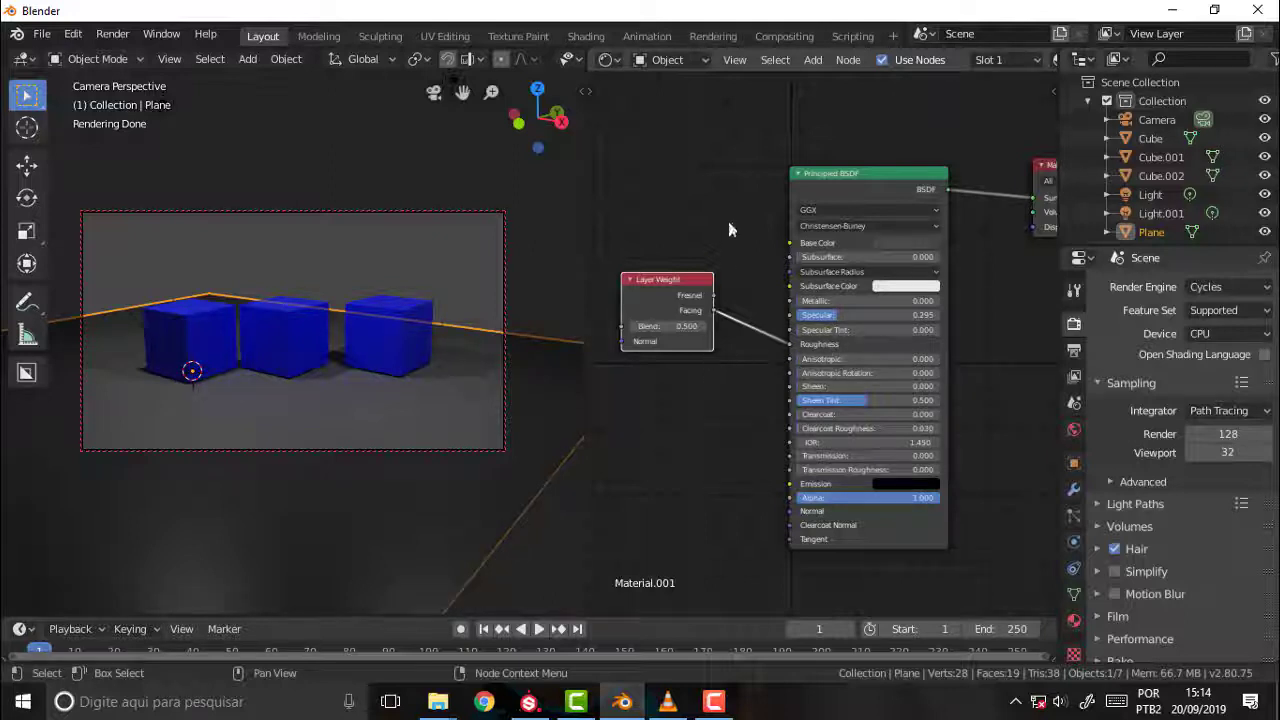
# - Move Principled BSDF right and Layer Weight up-left, then reframe the camera view low and level
pyautogui.moveTo(945, 175); pyautogui.dragTo(998, 173)
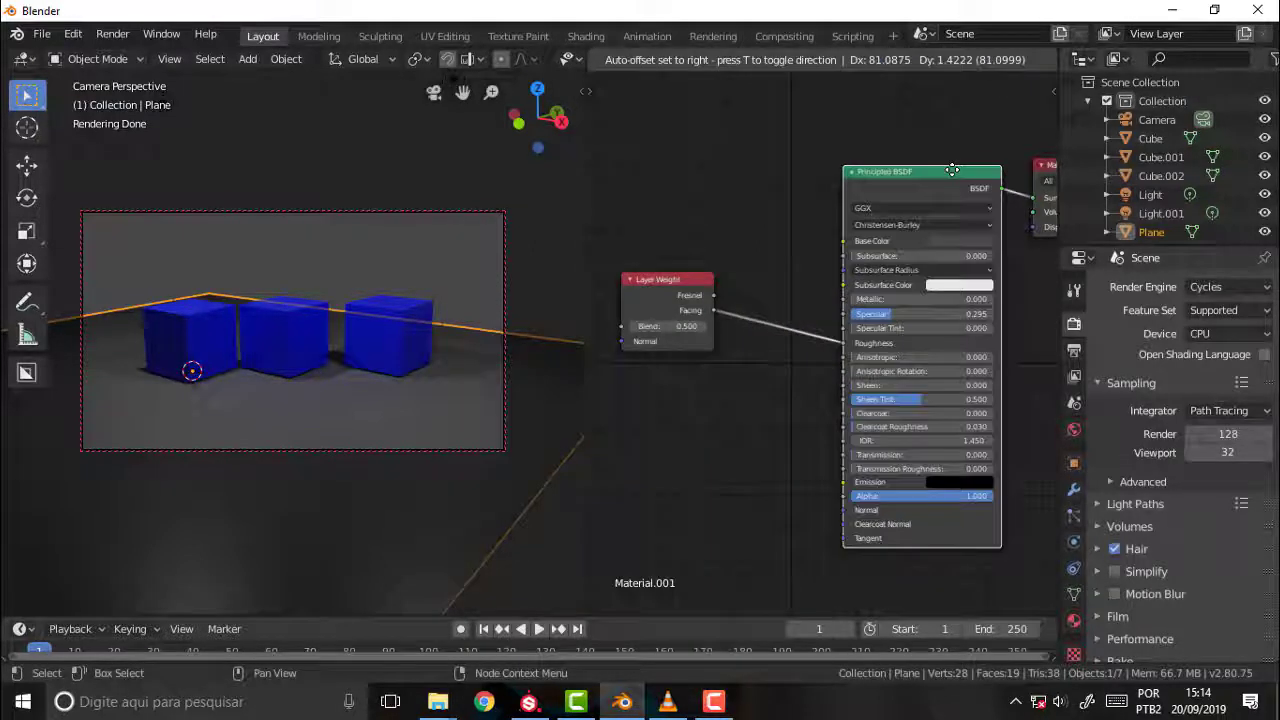
pyautogui.moveTo(658, 277); pyautogui.dragTo(643, 234)
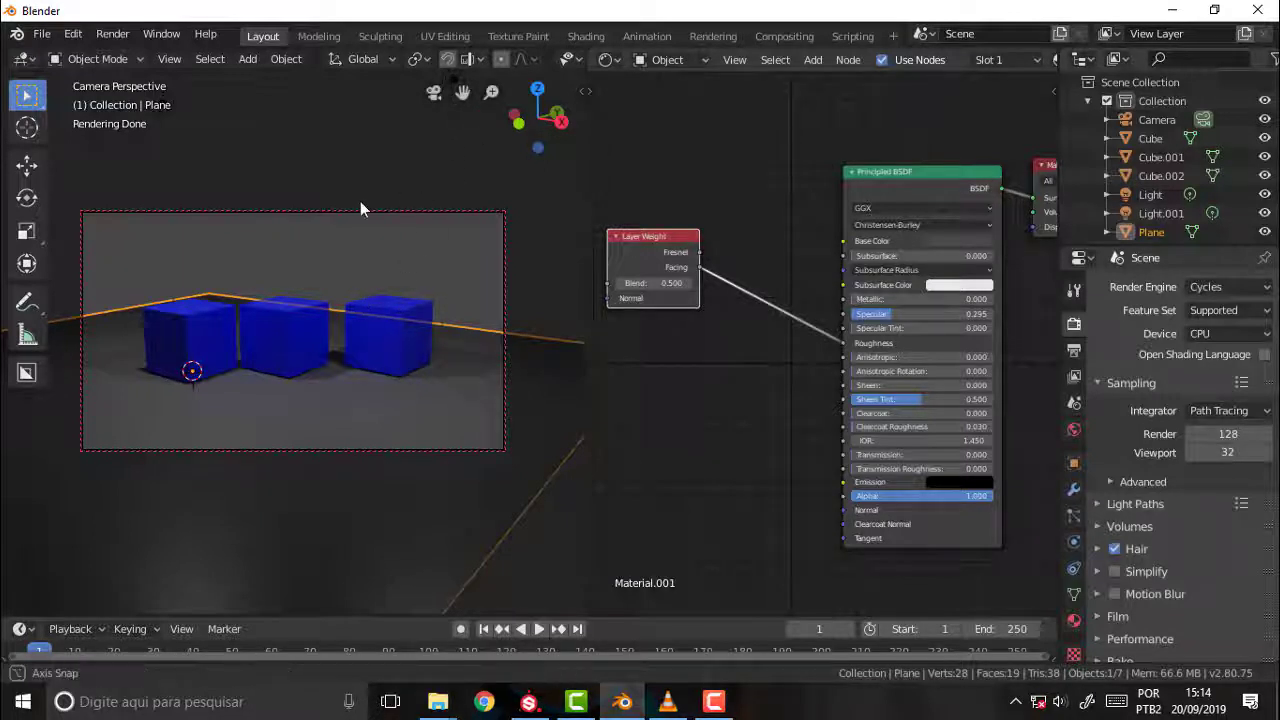
pyautogui.click(434, 92)
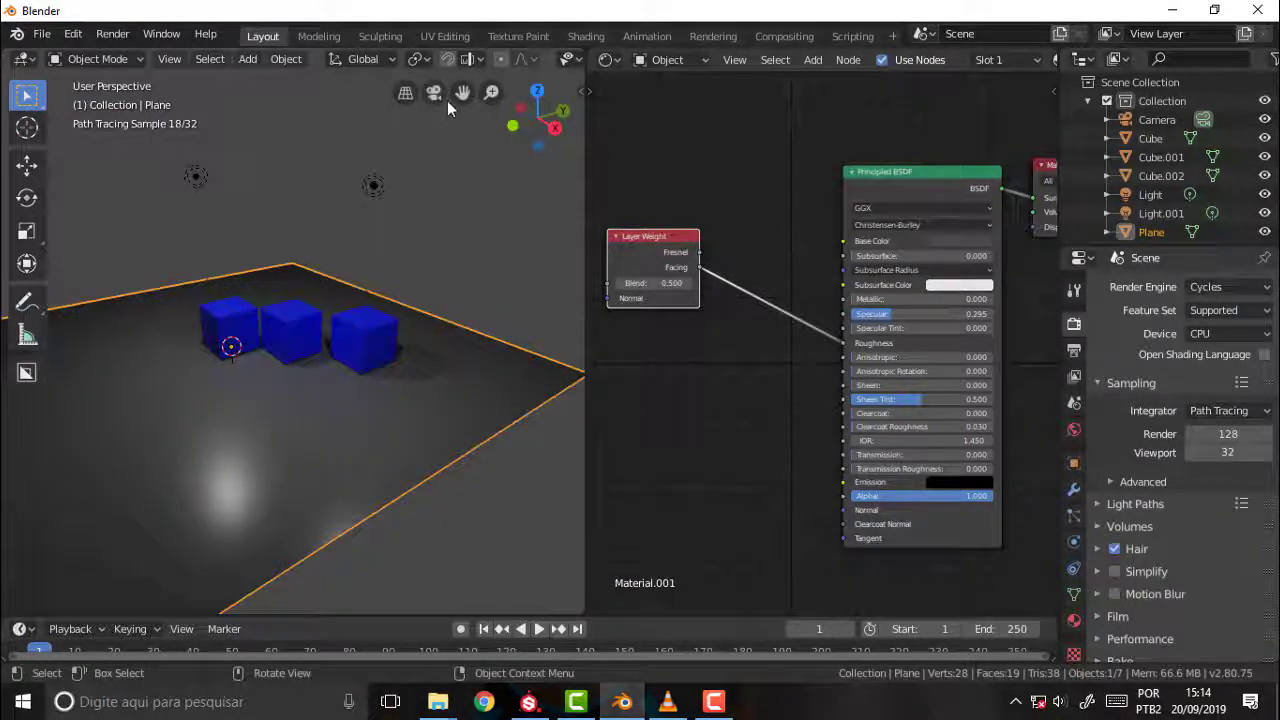
pyautogui.click(435, 94)
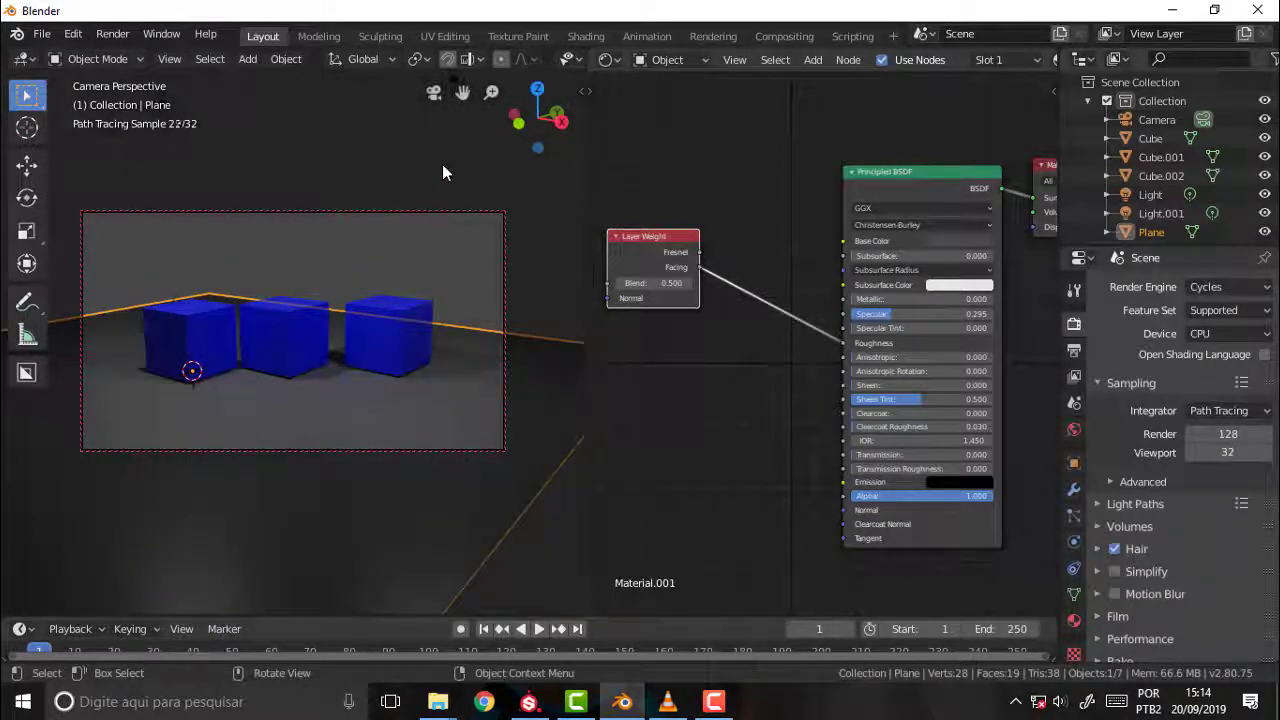
pyautogui.moveTo(464, 168)
pyautogui.mouseDown(button='middle')
pyautogui.moveTo(485, 234)
pyautogui.moveTo(429, 329)
pyautogui.mouseUp(button='middle')
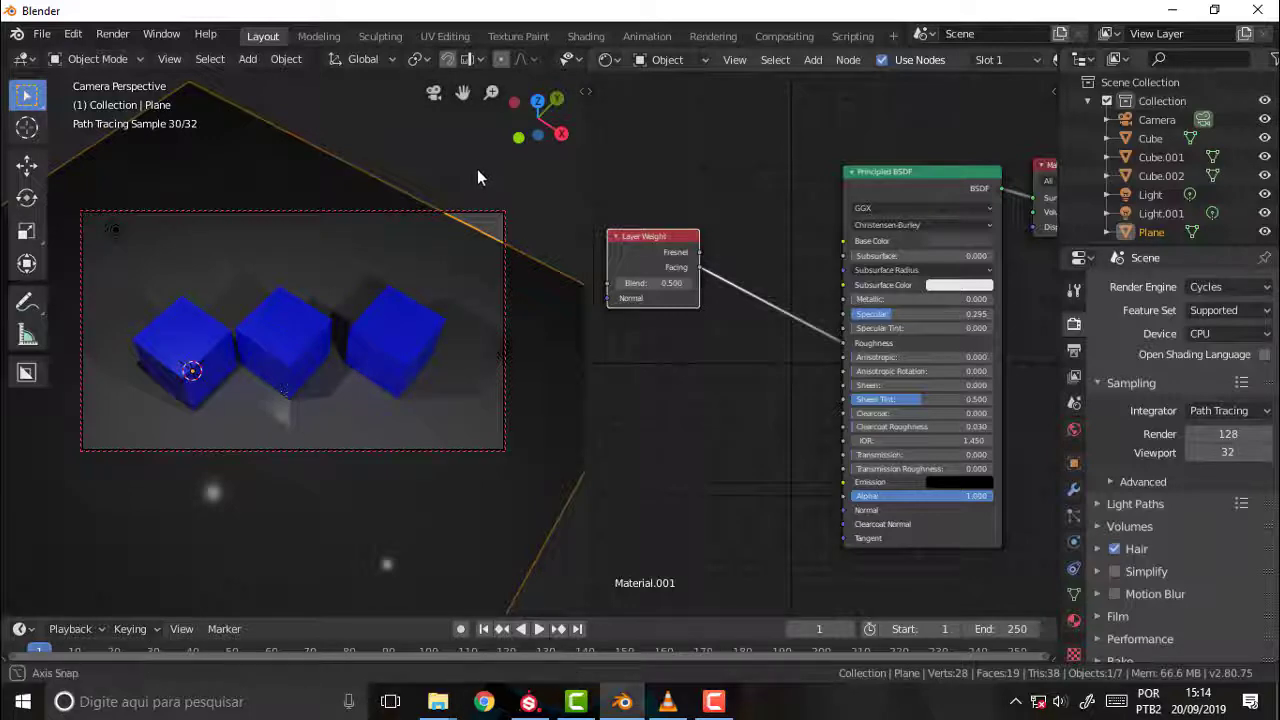
pyautogui.moveTo(478, 172); pyautogui.dragTo(476, 620, button='middle')
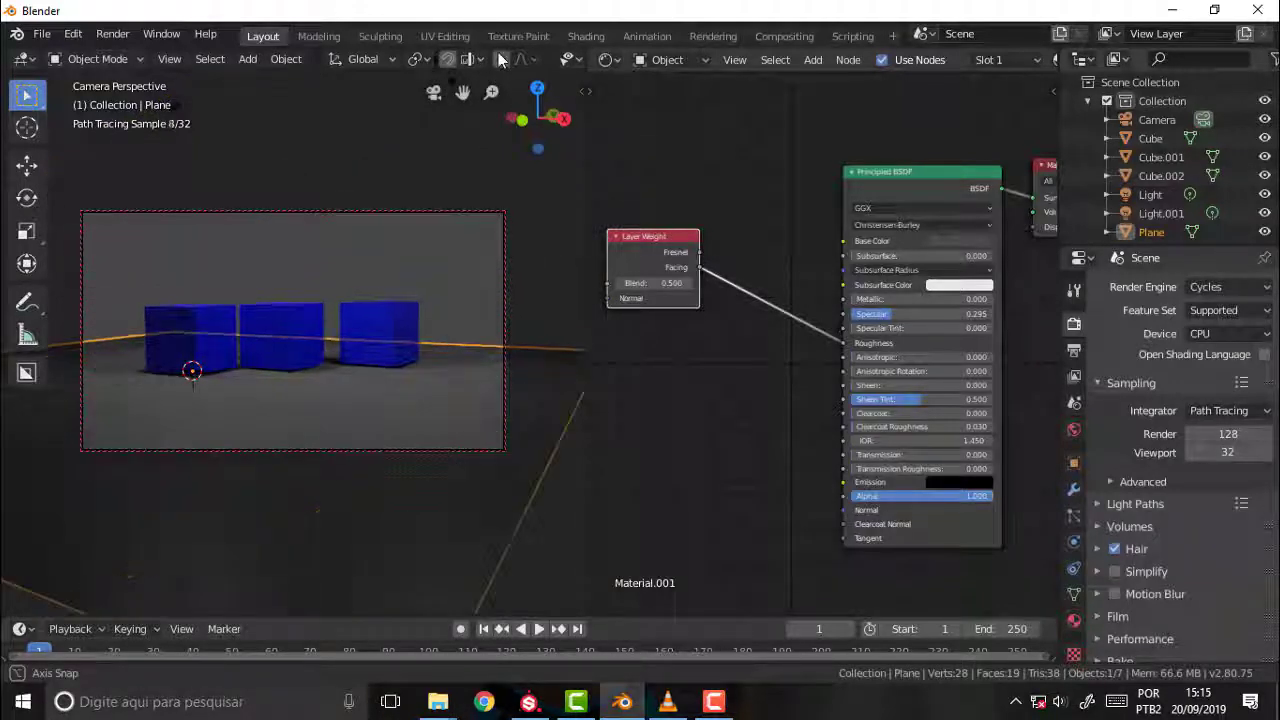
# - Drag VLC's seek bar back to 02:09, then bring Blender back to the front
pyautogui.click(668, 705)
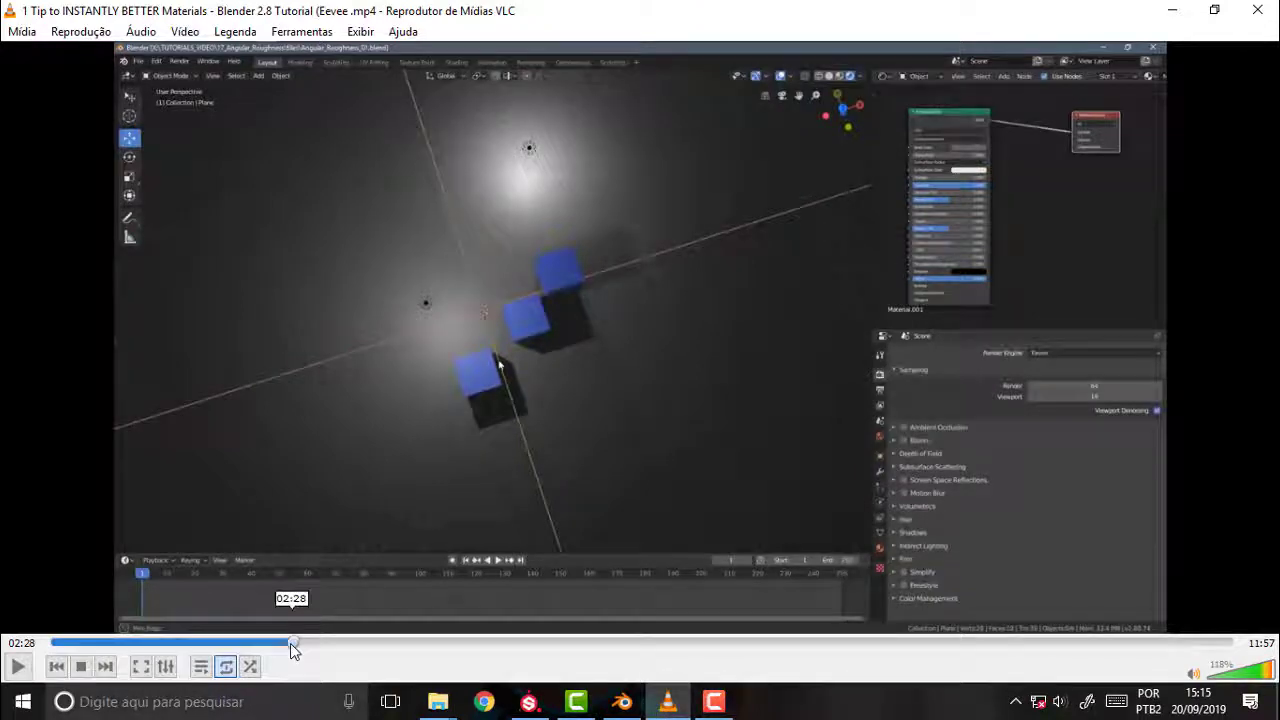
pyautogui.moveTo(290, 642); pyautogui.dragTo(265, 645)
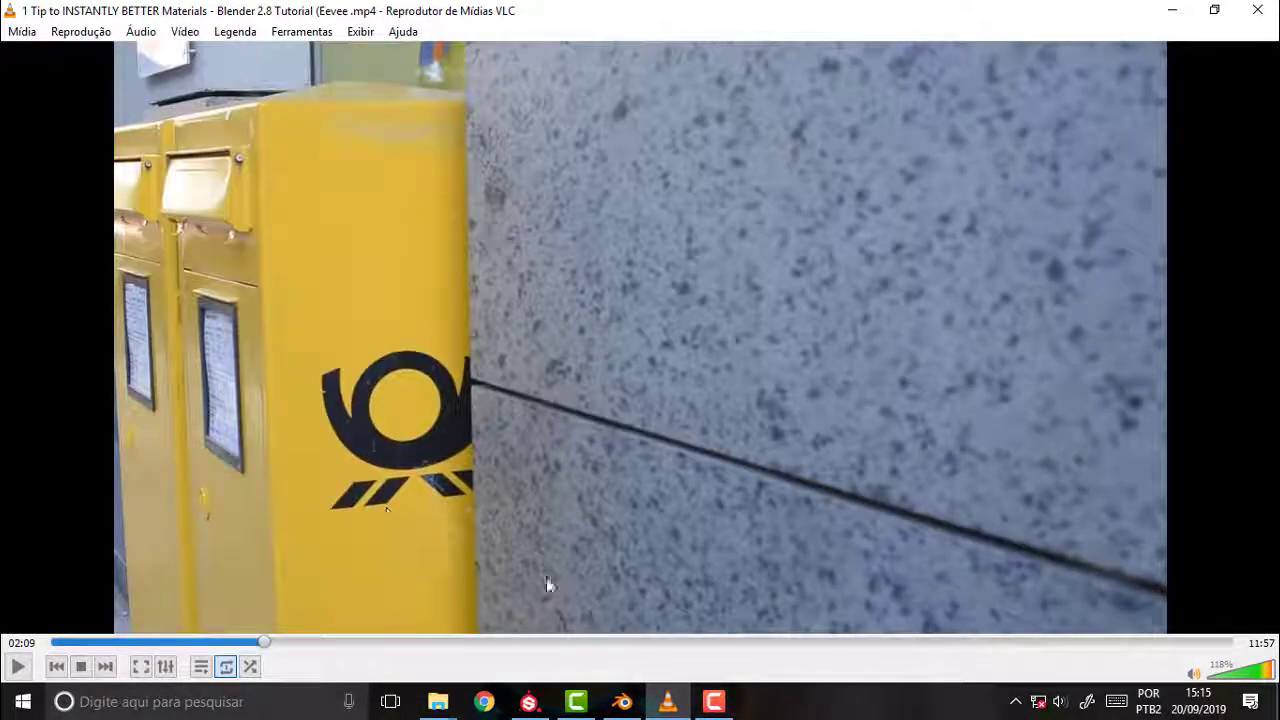
pyautogui.moveTo(529, 701)
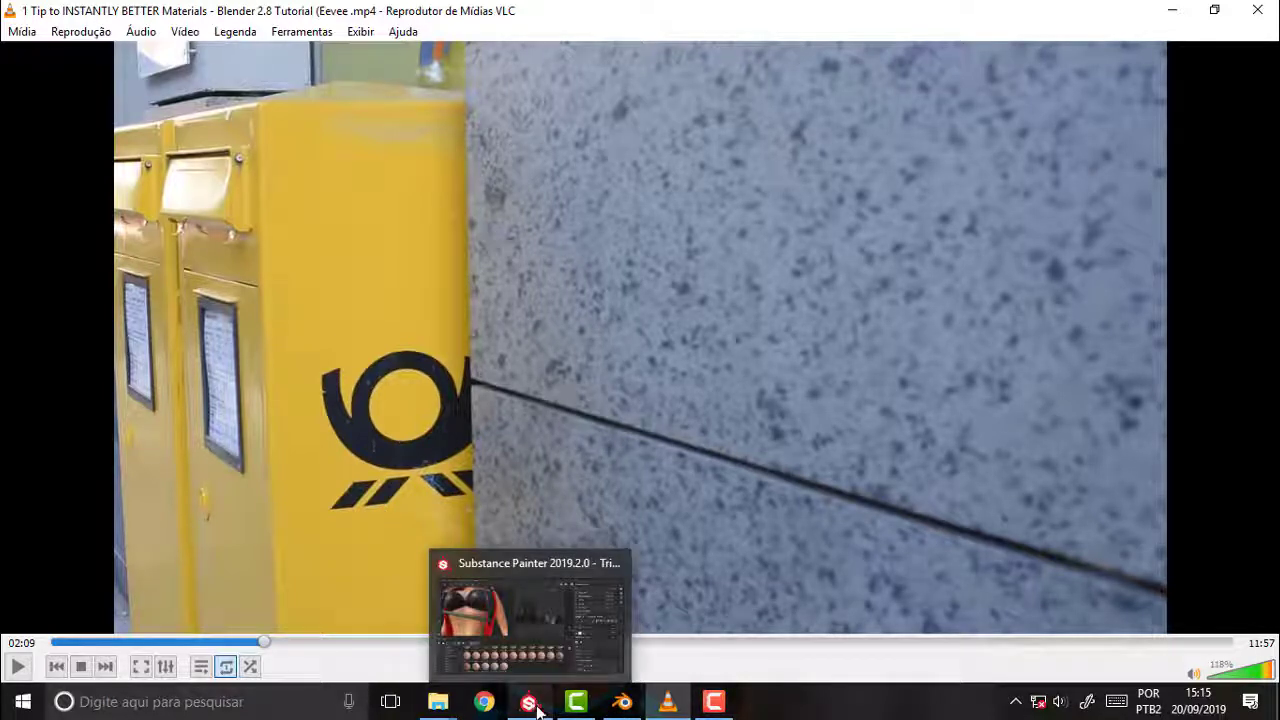
pyautogui.click(622, 701)
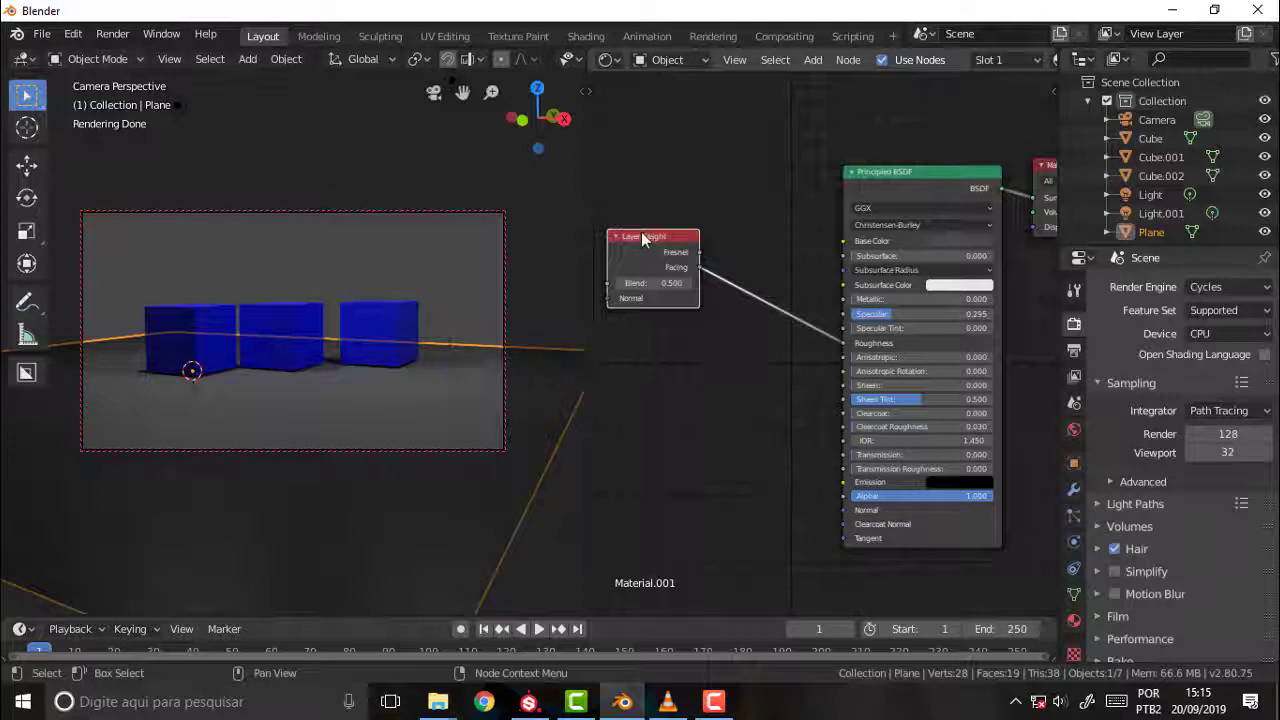
# - Shift Layer Weight left and drop a new RGB Curves node onto its Roughness link
pyautogui.moveTo(643, 238); pyautogui.dragTo(600, 238)
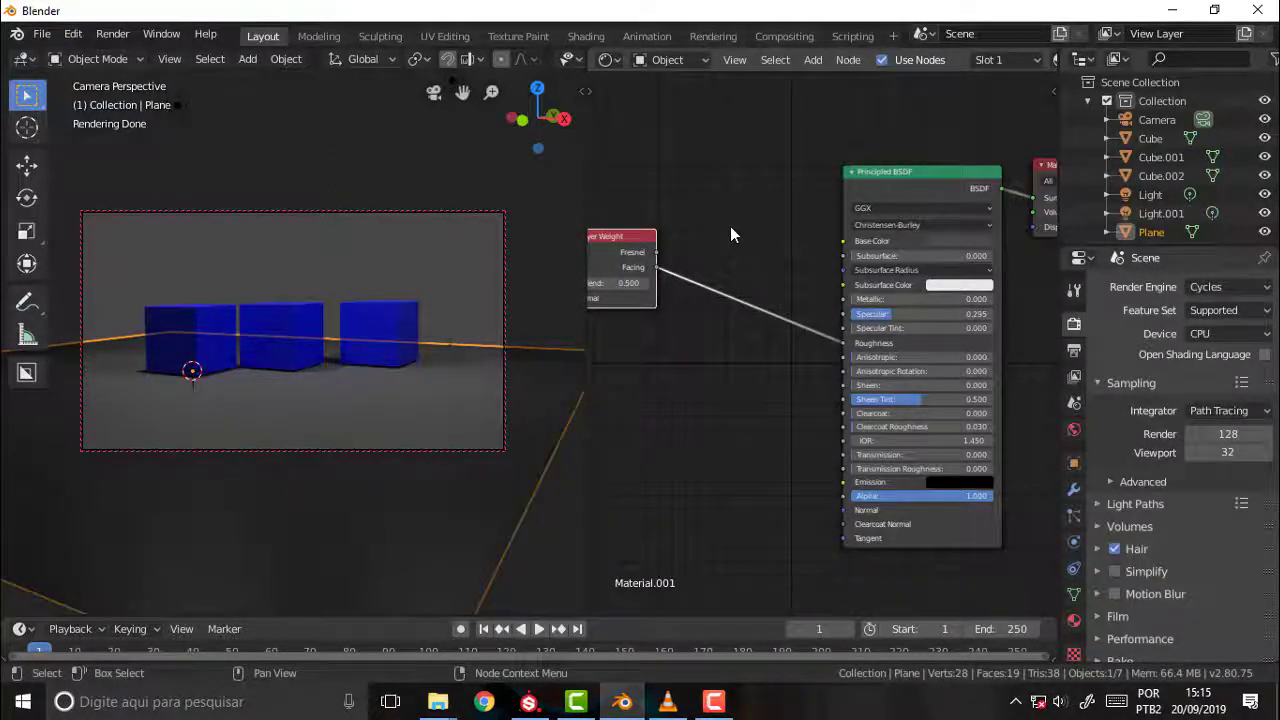
pyautogui.hotkey('shift', 'a')
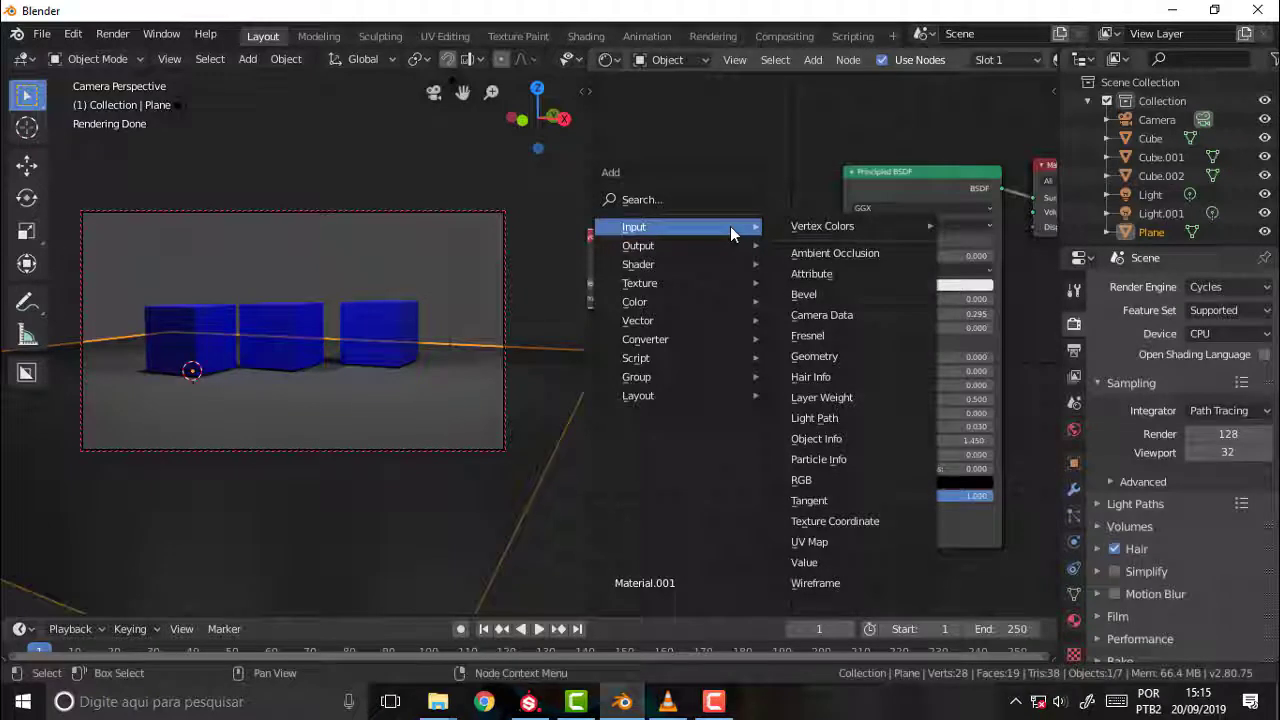
pyautogui.moveTo(660, 302)
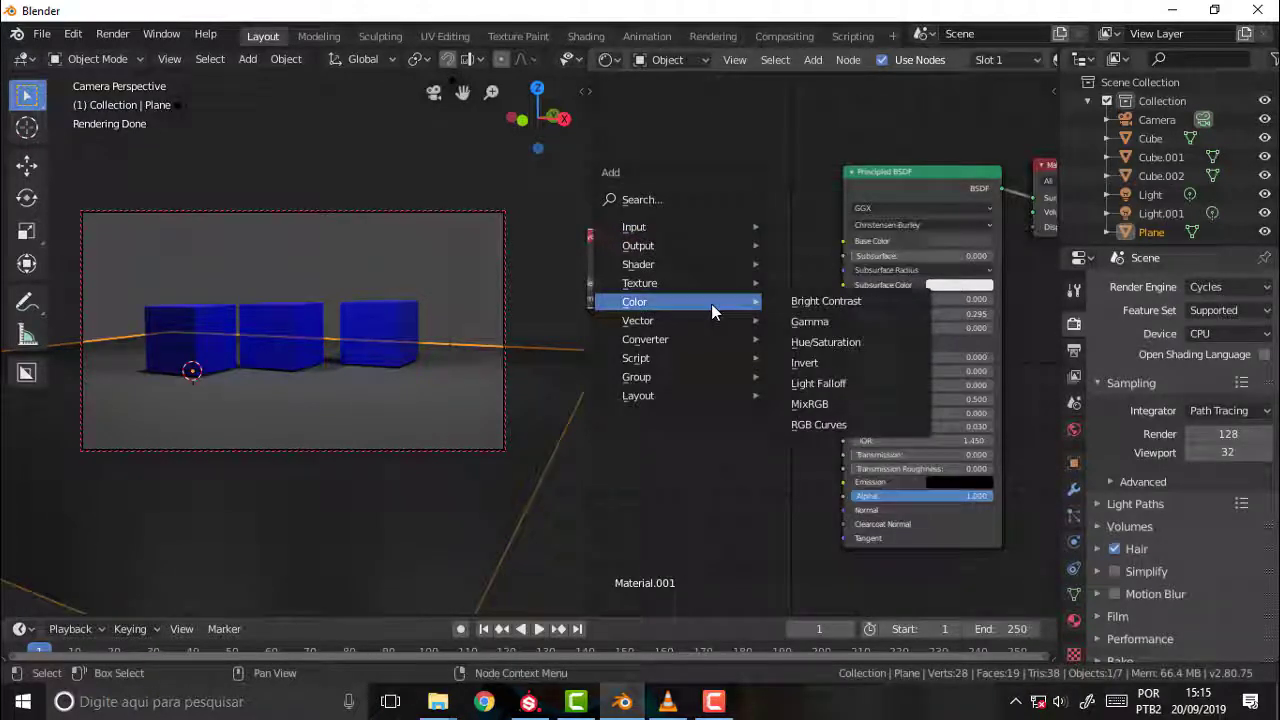
pyautogui.hotkey('shift', 'a')
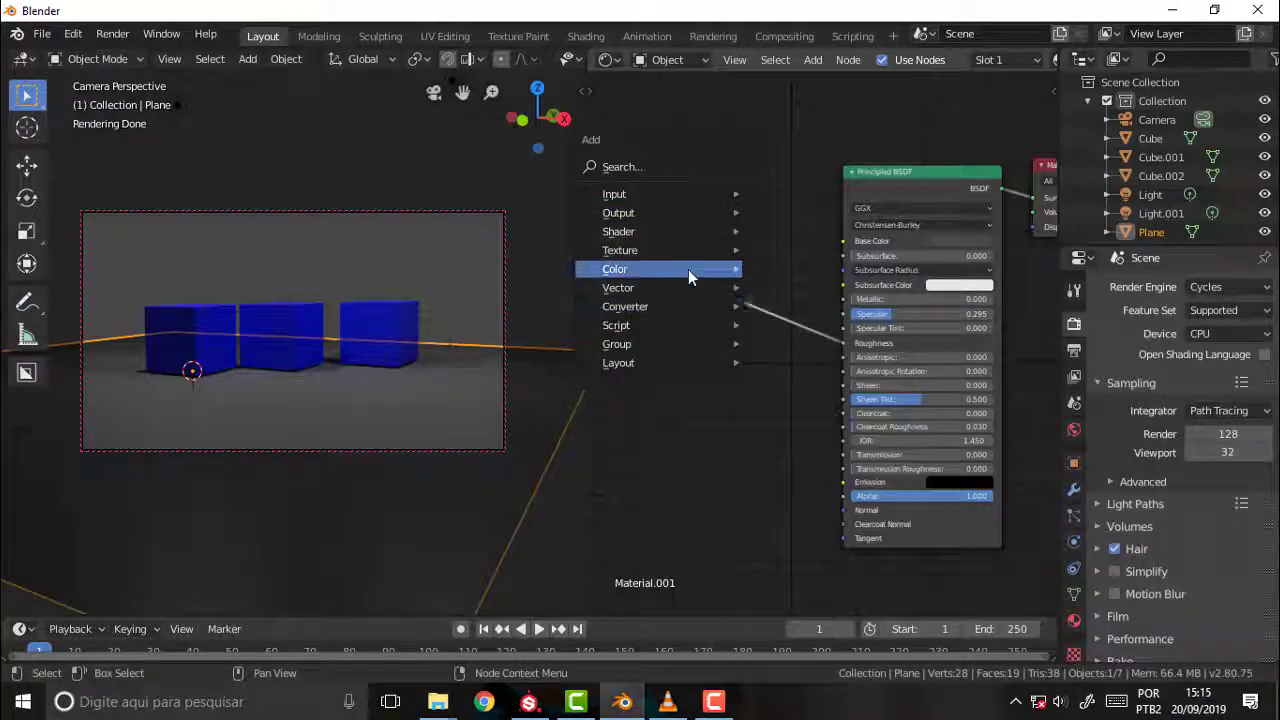
pyautogui.moveTo(615, 269)
pyautogui.click(800, 392)
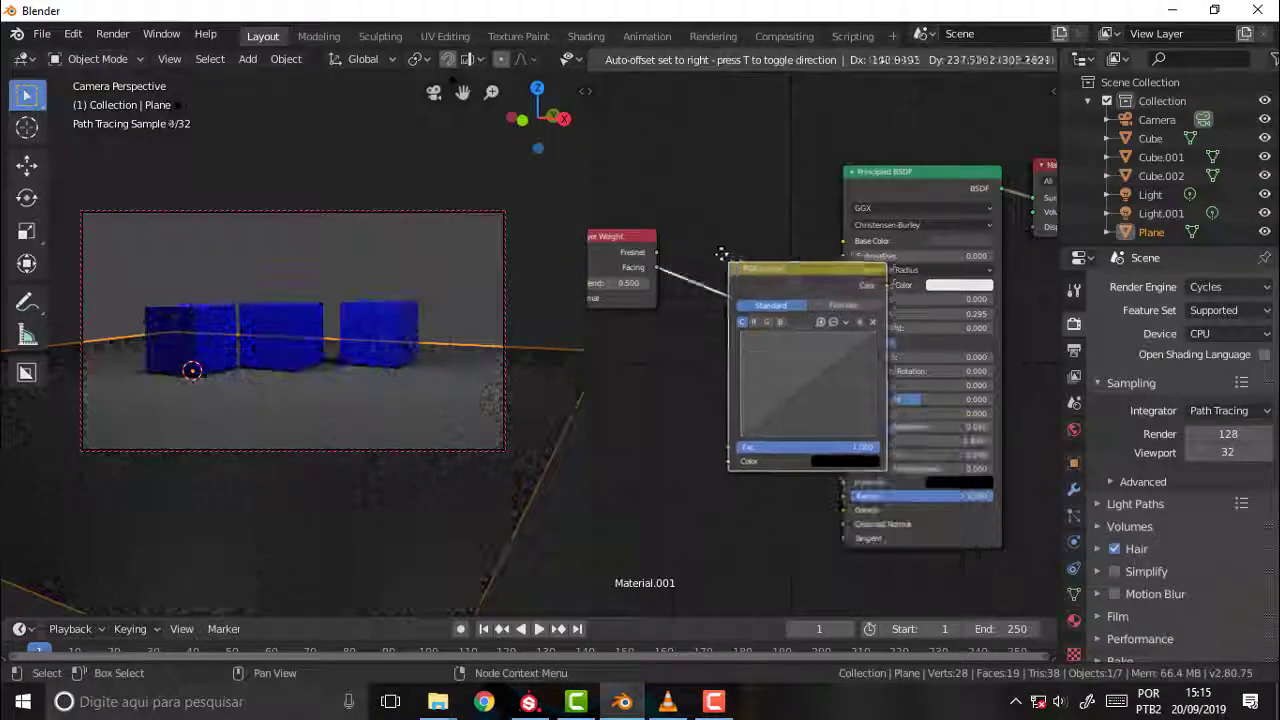
pyautogui.click(812, 355)
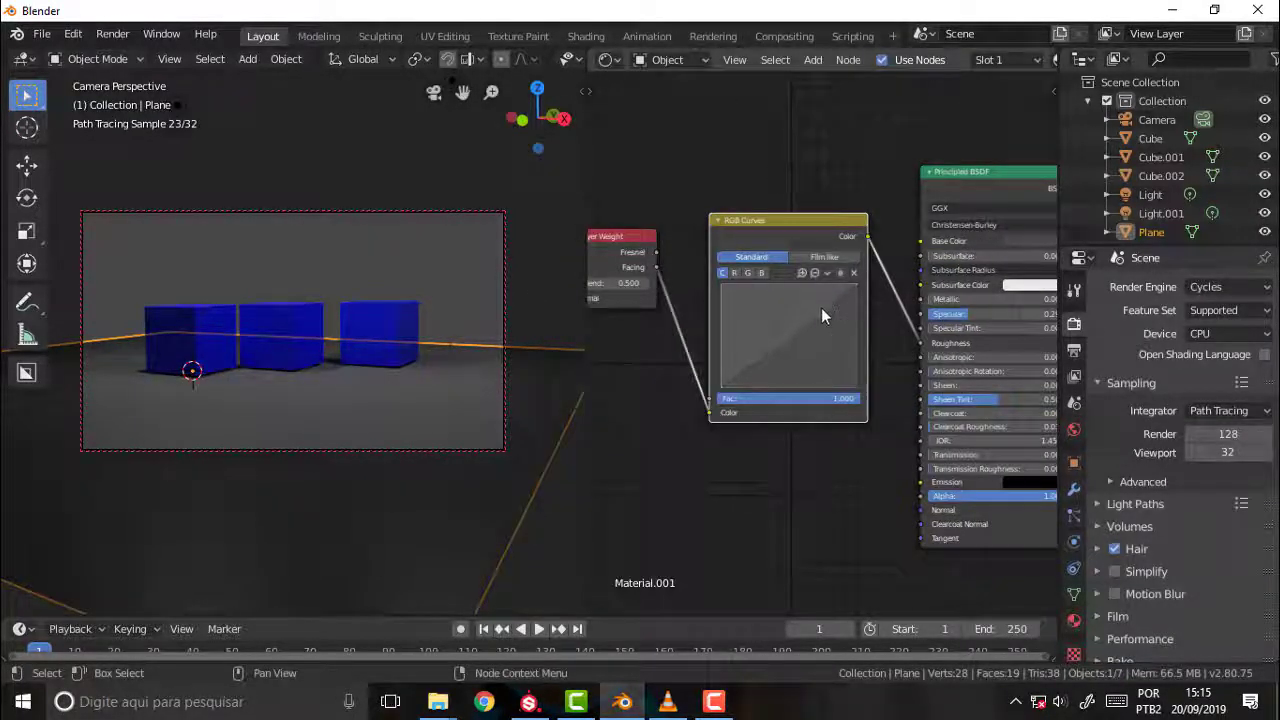
# - Reposition the RGB Curves node while orbiting to a level side-on view of the cubes
pyautogui.moveTo(501, 142)
pyautogui.mouseDown(button='middle')
pyautogui.moveTo(431, 232)
pyautogui.moveTo(433, 190)
pyautogui.mouseUp(button='middle')
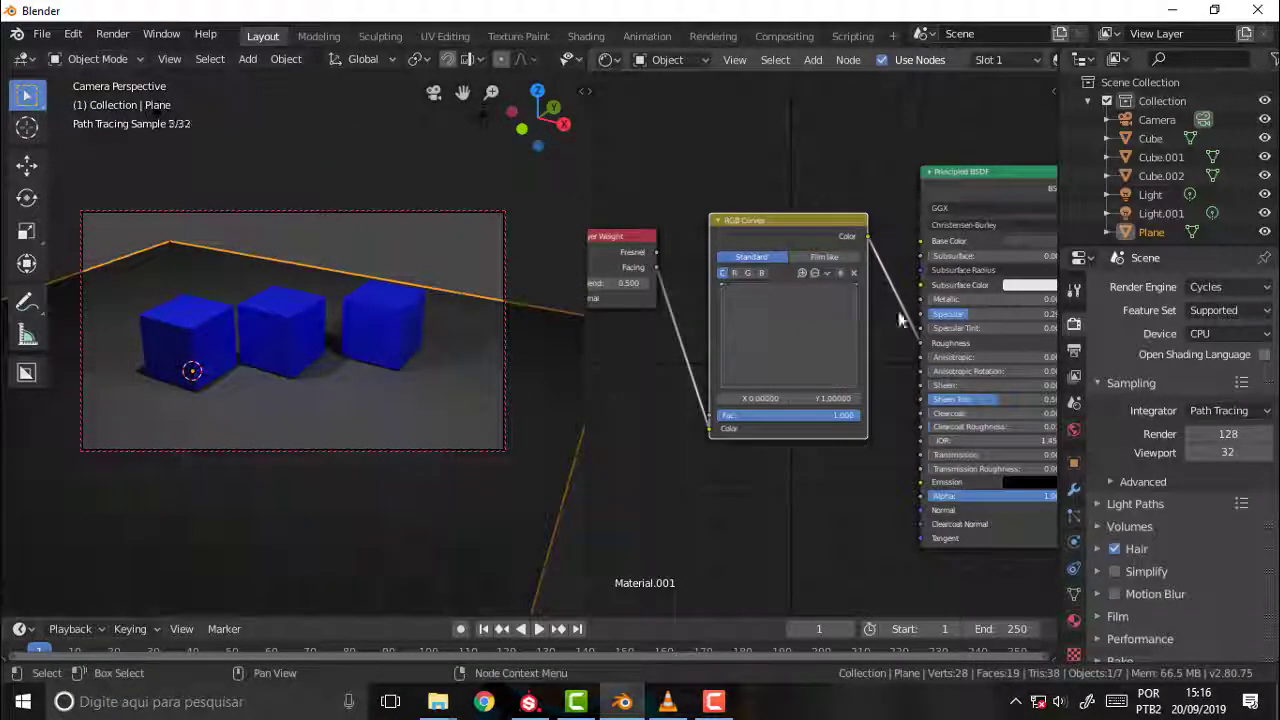
pyautogui.moveTo(853, 280)
pyautogui.mouseDown()
pyautogui.moveTo(900, 322)
pyautogui.moveTo(855, 284)
pyautogui.mouseUp()
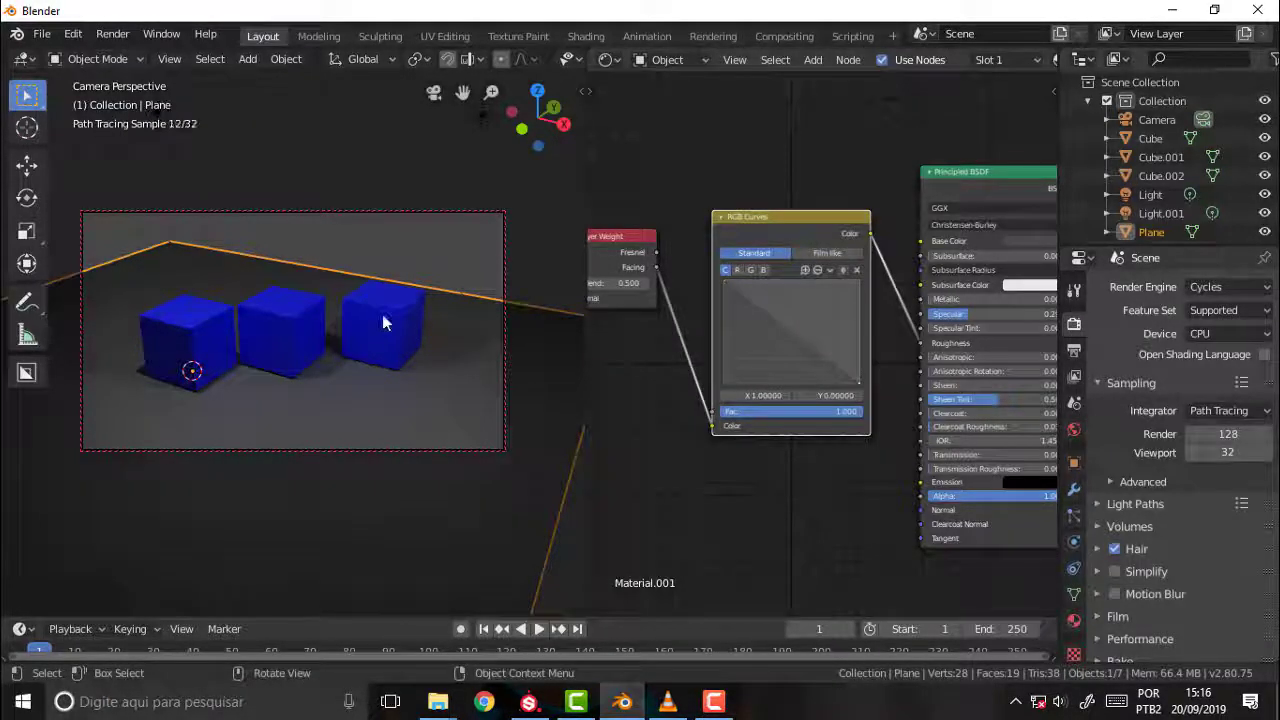
pyautogui.moveTo(382, 314)
pyautogui.mouseDown(button='middle')
pyautogui.moveTo(403, 298)
pyautogui.moveTo(394, 377)
pyautogui.moveTo(404, 208)
pyautogui.mouseUp(button='middle')
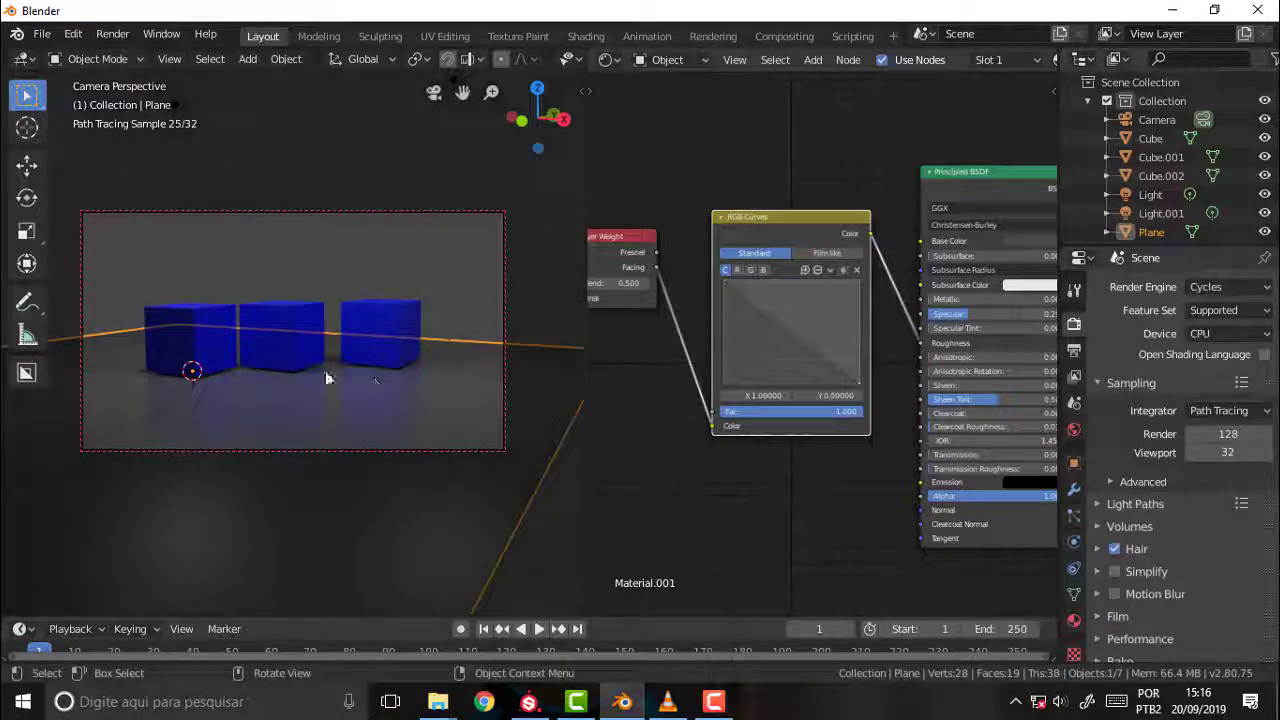
pyautogui.moveTo(450, 281)
pyautogui.mouseDown(button='middle')
pyautogui.moveTo(437, 334)
pyautogui.moveTo(453, 265)
pyautogui.mouseUp(button='middle')
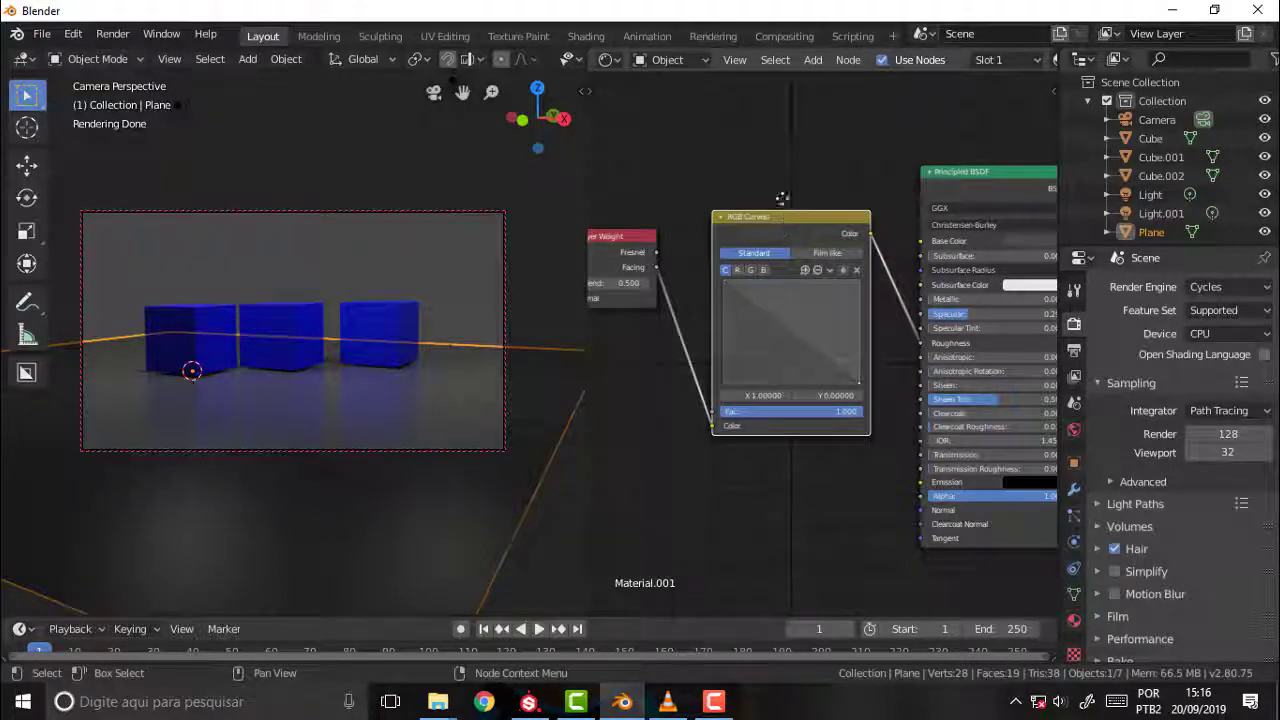
pyautogui.moveTo(787, 214); pyautogui.dragTo(771, 111)
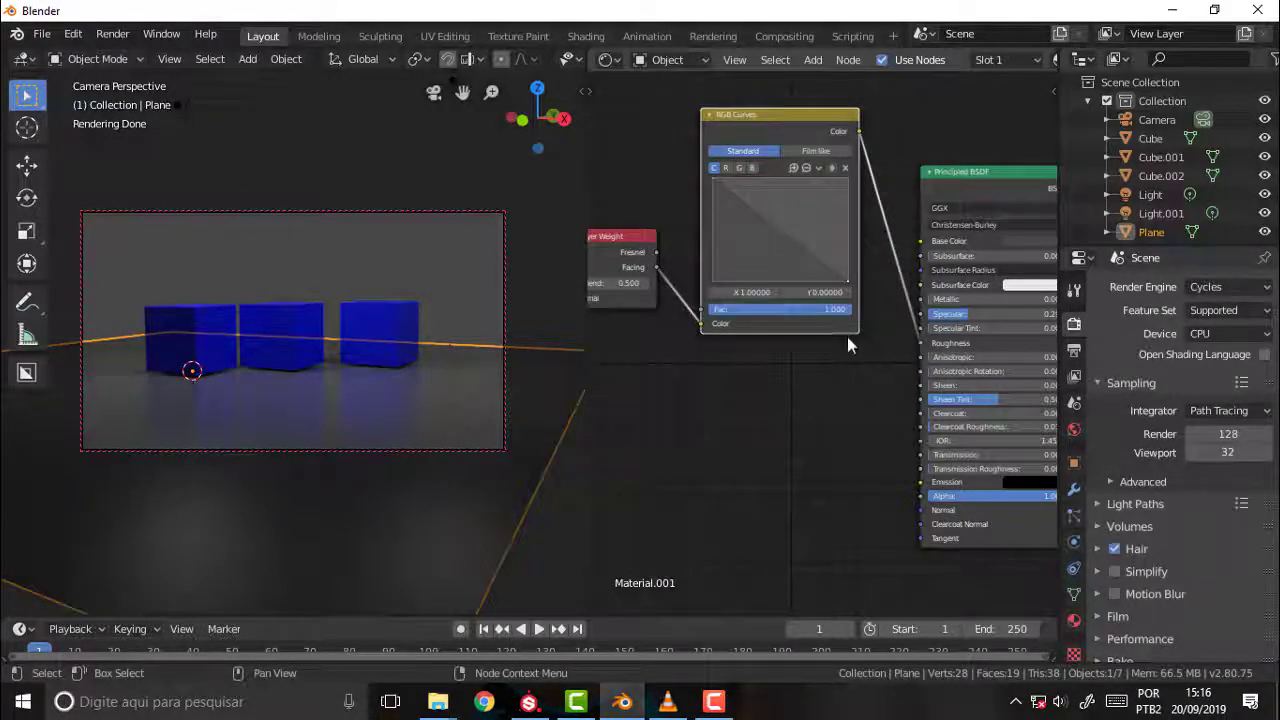
# - Link Layer Weight Fresnel directly to Roughness and unplug the RGB Curves input
pyautogui.moveTo(610, 237); pyautogui.dragTo(613, 333)
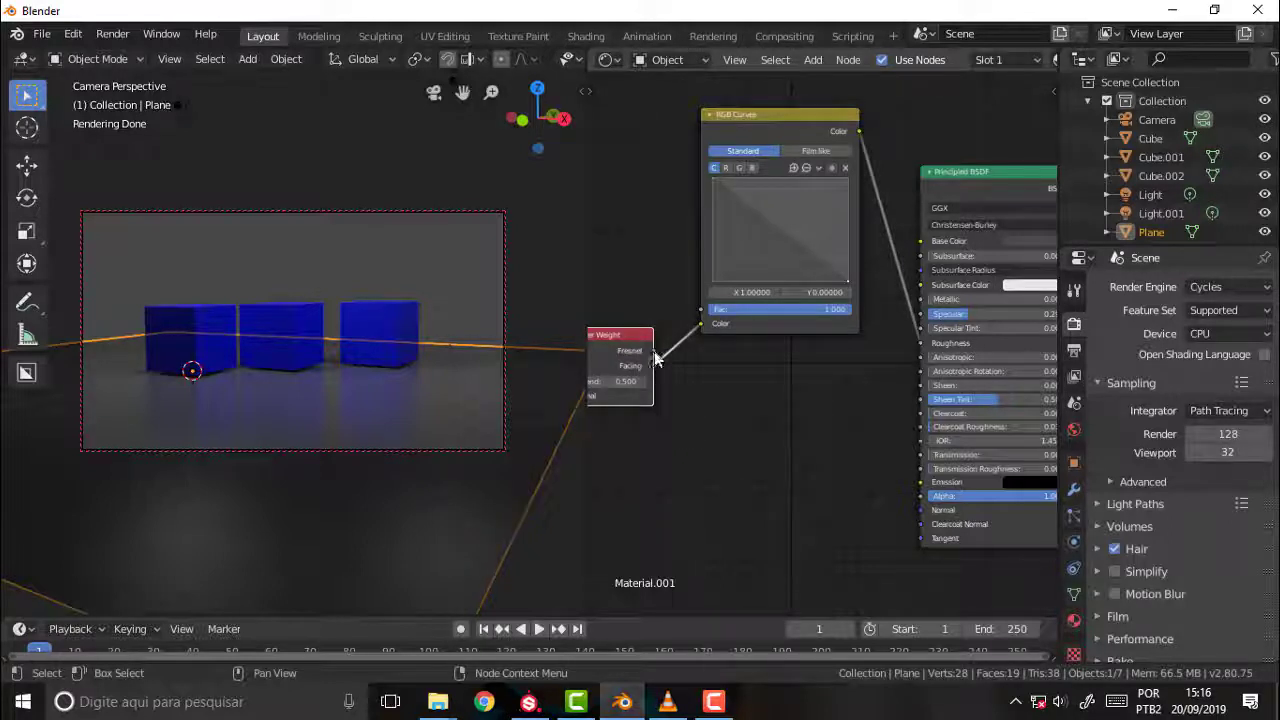
pyautogui.moveTo(655, 360); pyautogui.dragTo(920, 343)
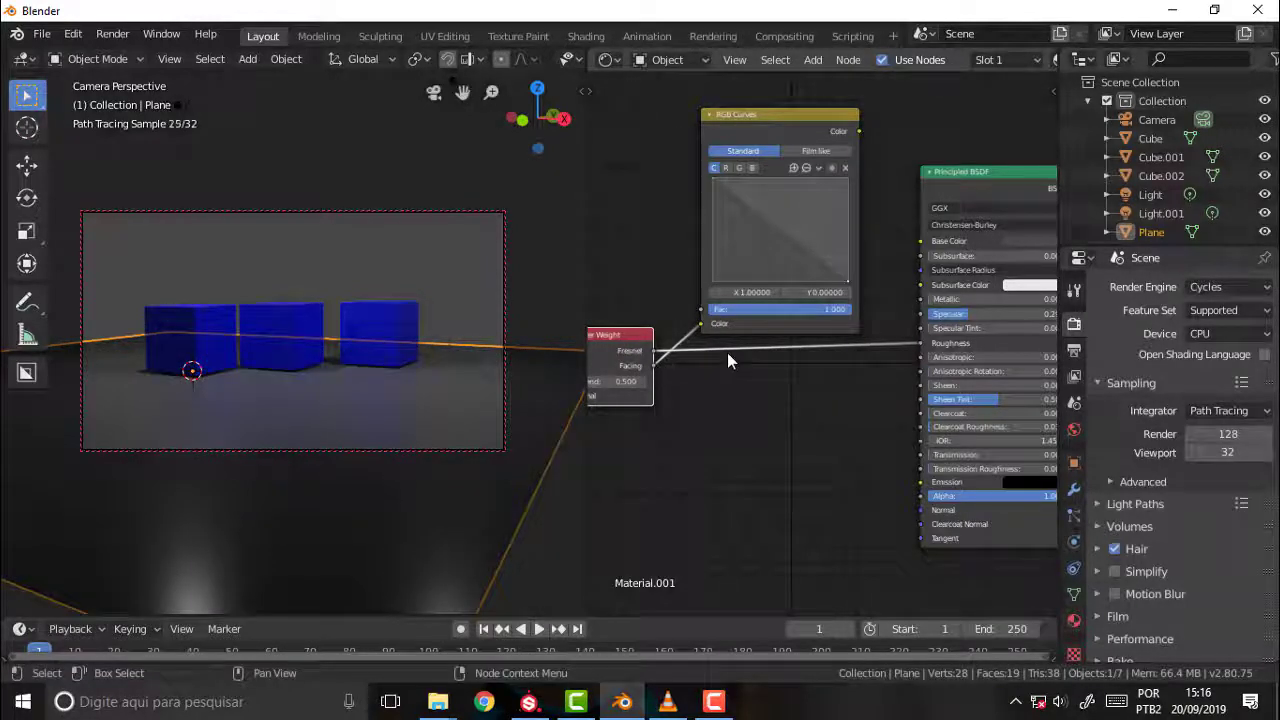
pyautogui.moveTo(700, 326); pyautogui.dragTo(709, 411)
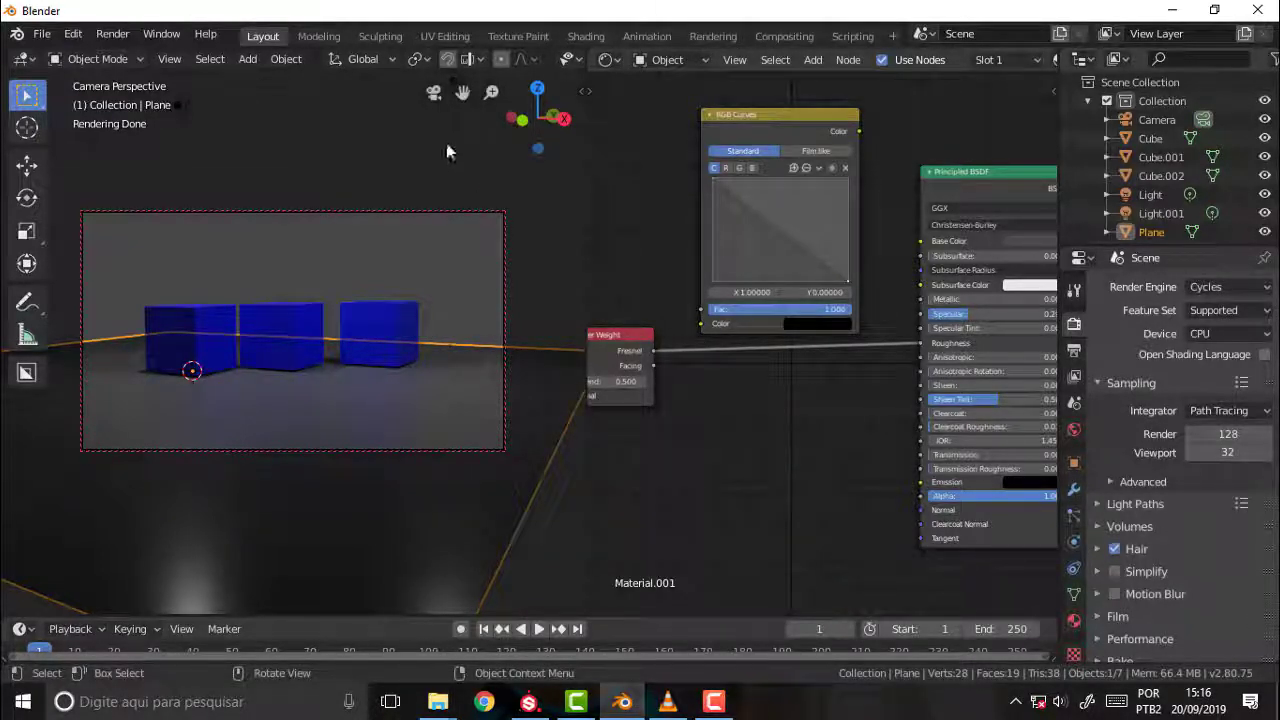
pyautogui.moveTo(447, 151)
pyautogui.mouseDown(button='middle')
pyautogui.moveTo(431, 185)
pyautogui.moveTo(425, 149)
pyautogui.mouseUp(button='middle')
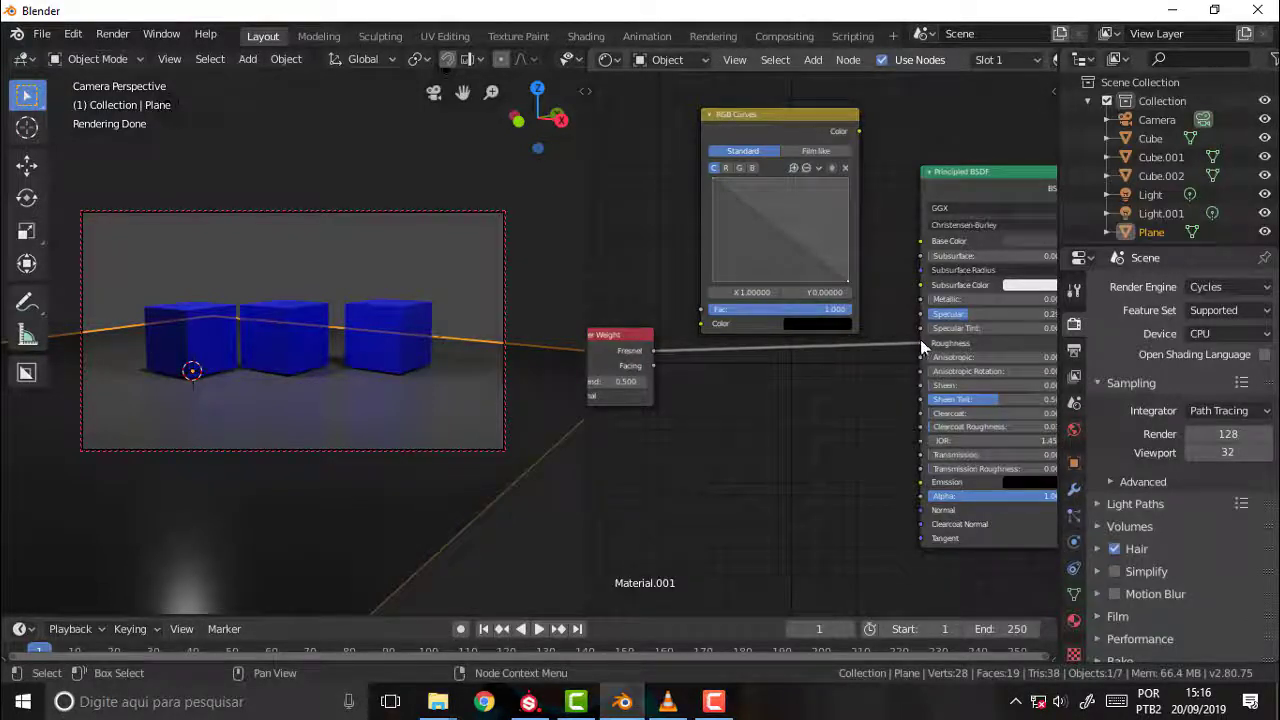
# - Replace the Fresnel link with Facing → RGB Curves → Roughness, then orbit to check the floor
pyautogui.moveTo(920, 345); pyautogui.dragTo(842, 407)
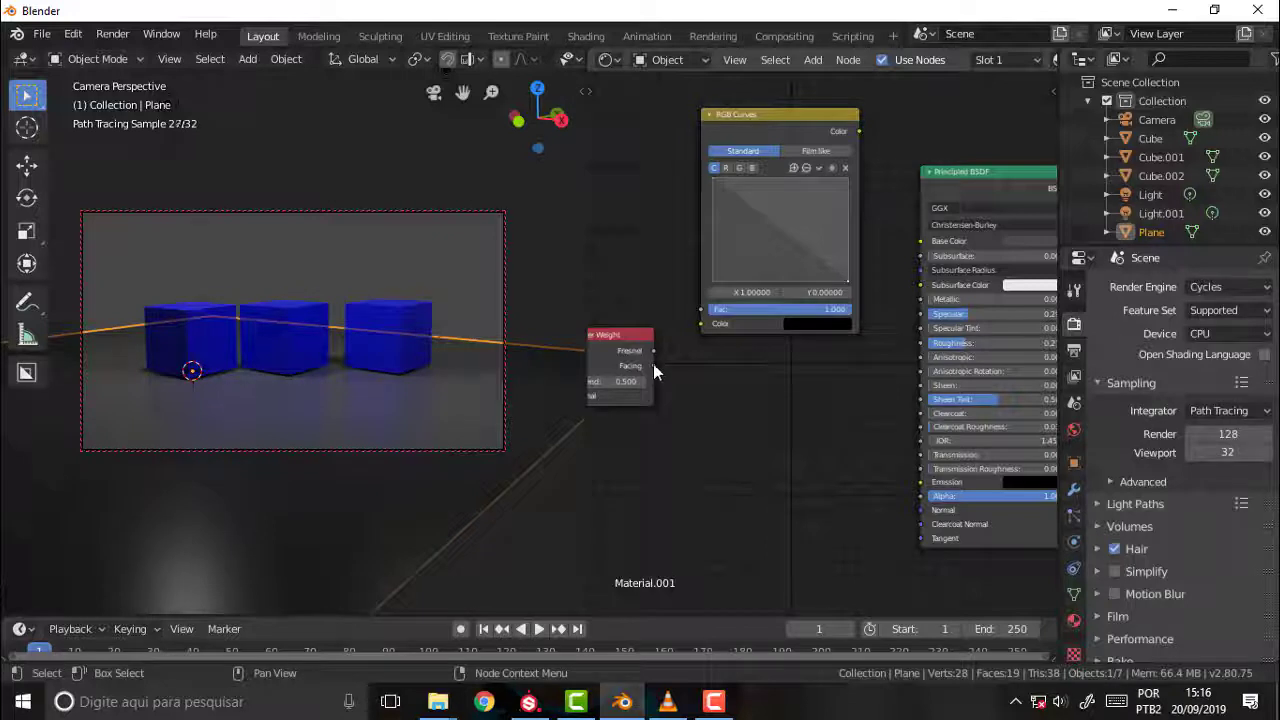
pyautogui.moveTo(655, 370); pyautogui.dragTo(697, 322)
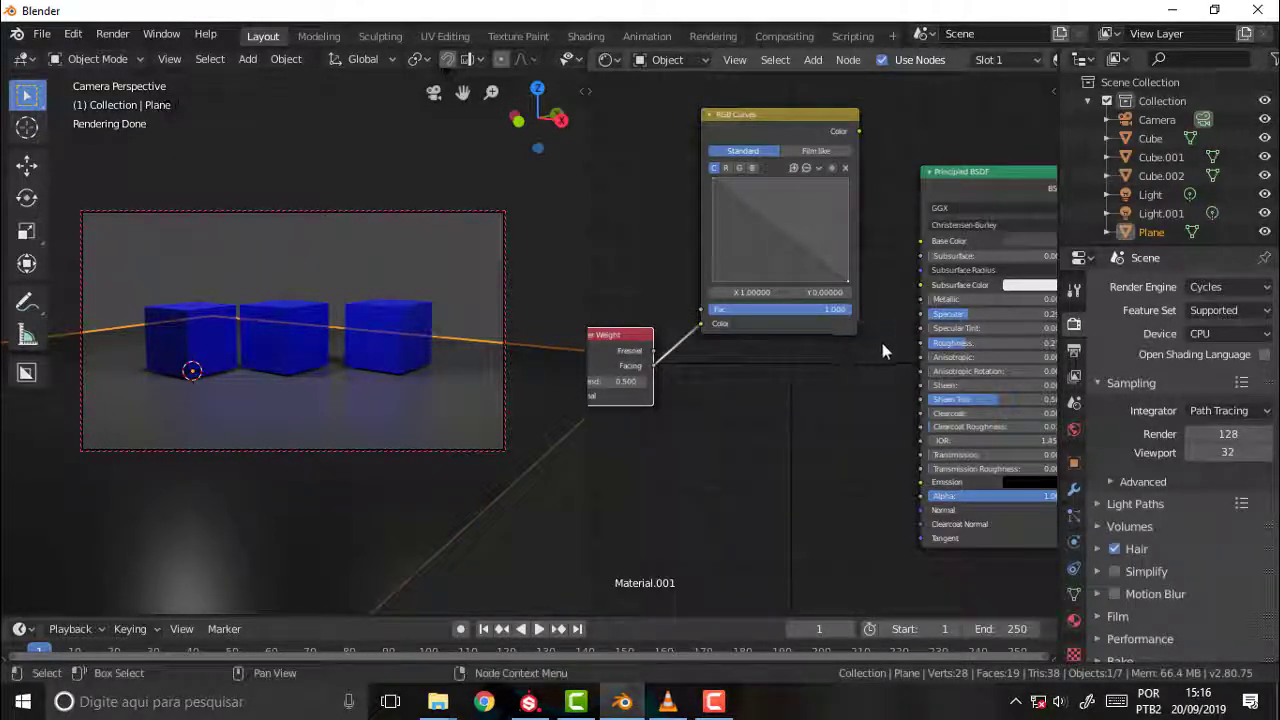
pyautogui.moveTo(856, 132); pyautogui.dragTo(912, 344)
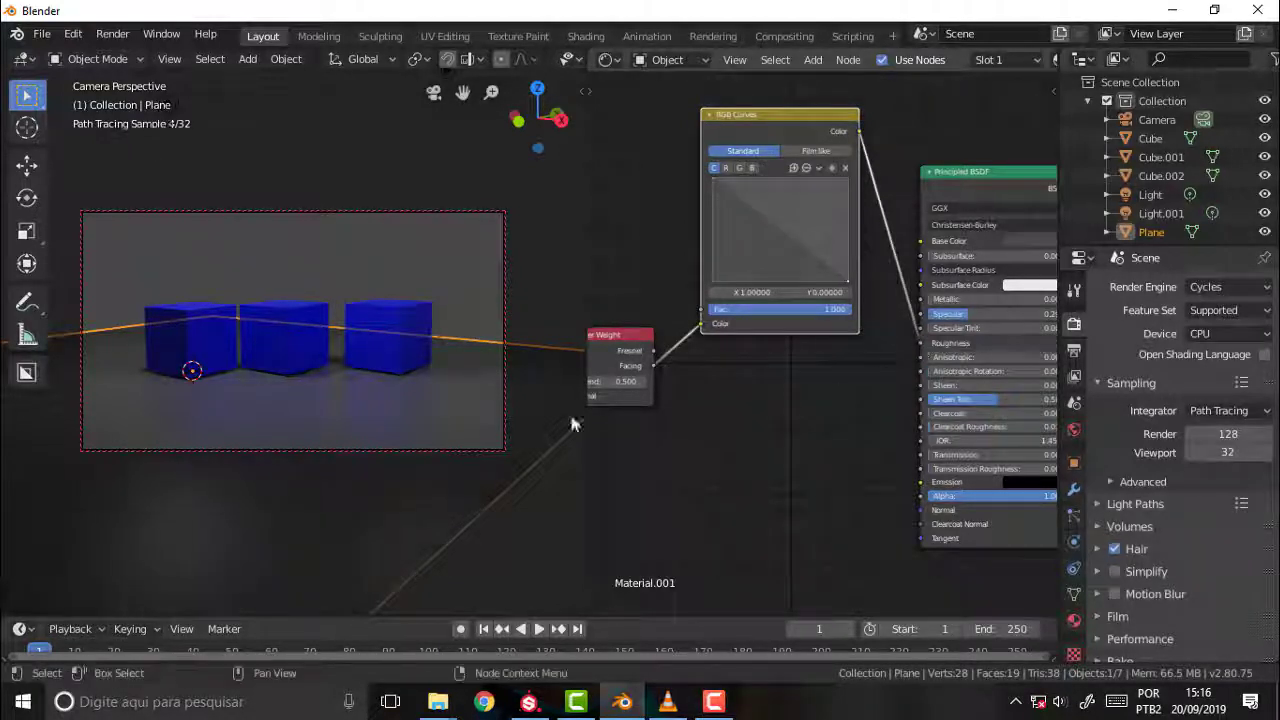
pyautogui.moveTo(400, 397)
pyautogui.mouseDown(button='middle')
pyautogui.moveTo(391, 457)
pyautogui.moveTo(431, 340)
pyautogui.mouseUp(button='middle')
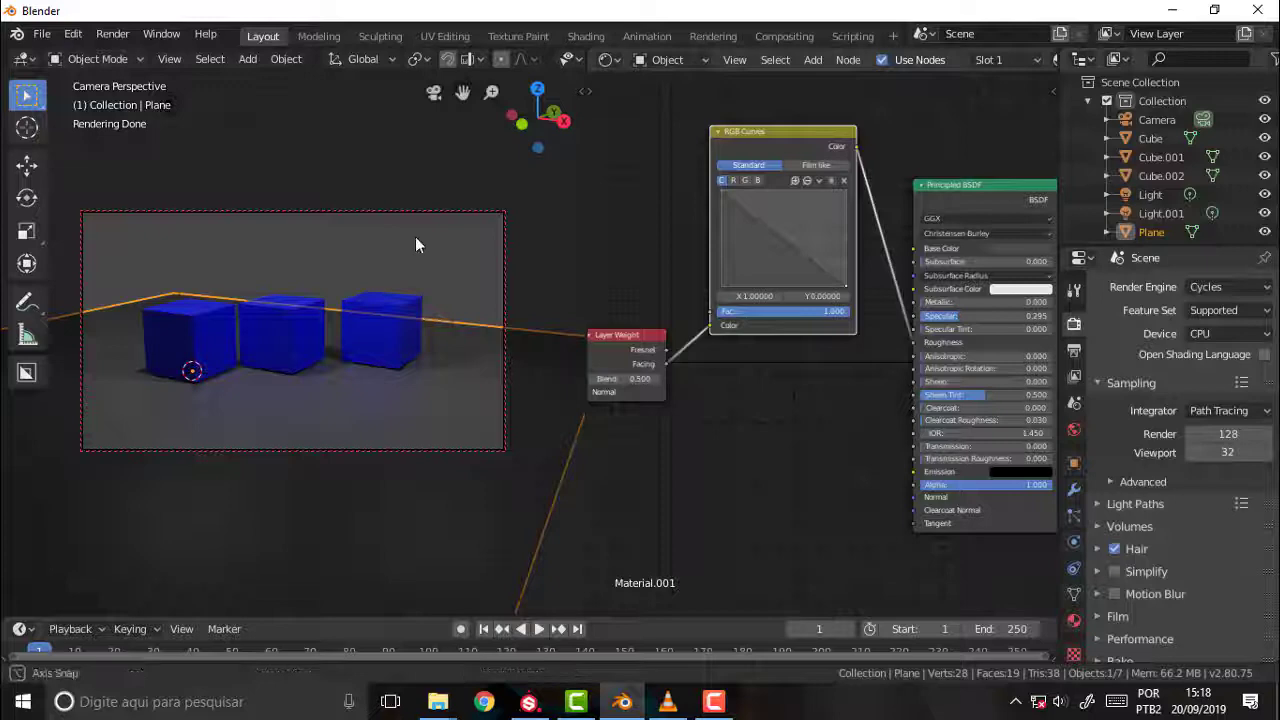
pyautogui.moveTo(415, 236); pyautogui.dragTo(433, 217, button='middle')
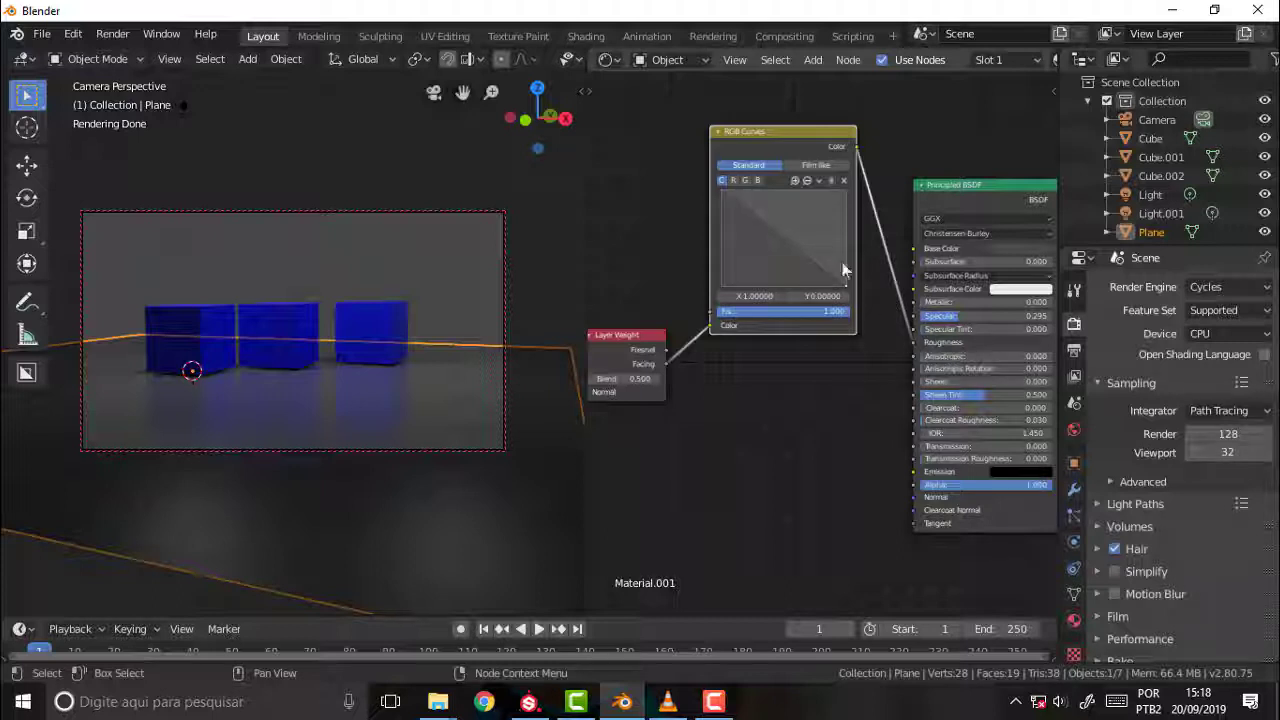
# - Unplug RGB Curves, set Roughness to 0.7, then reconnect RGB Curves Color to Roughness
pyautogui.moveTo(916, 343); pyautogui.dragTo(864, 368)
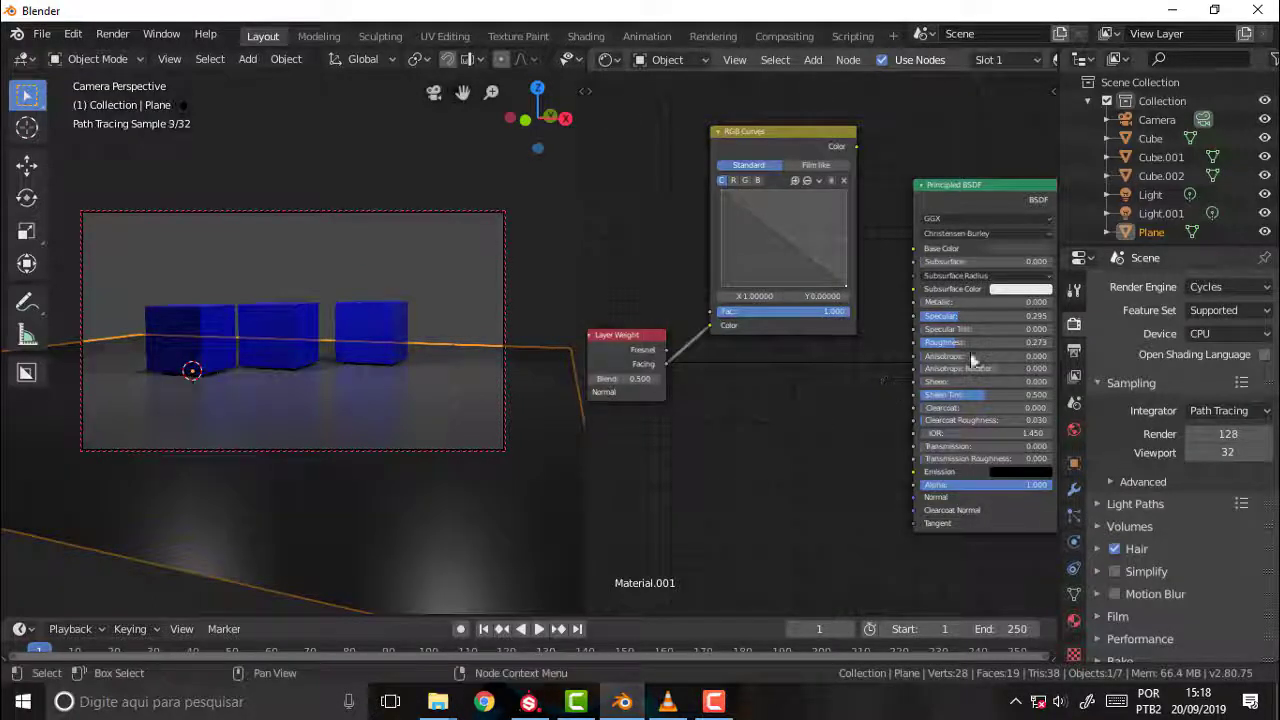
pyautogui.click(1027, 343)
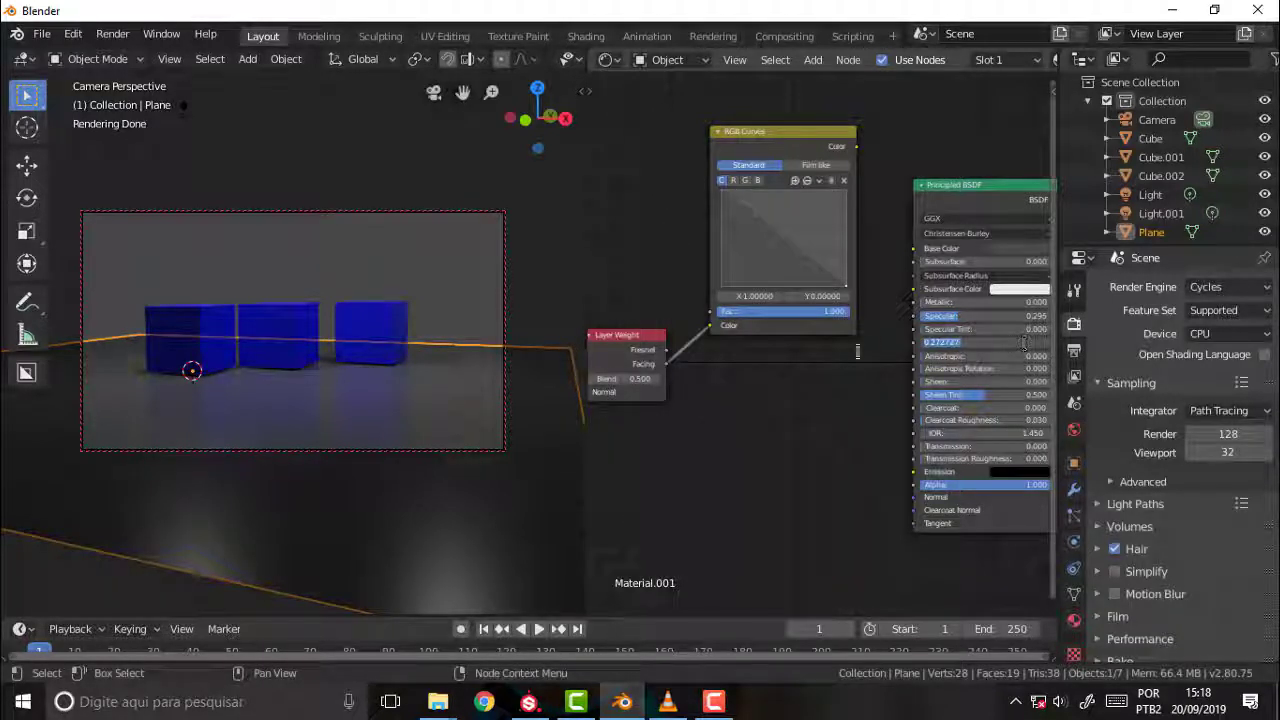
pyautogui.write('0.7')
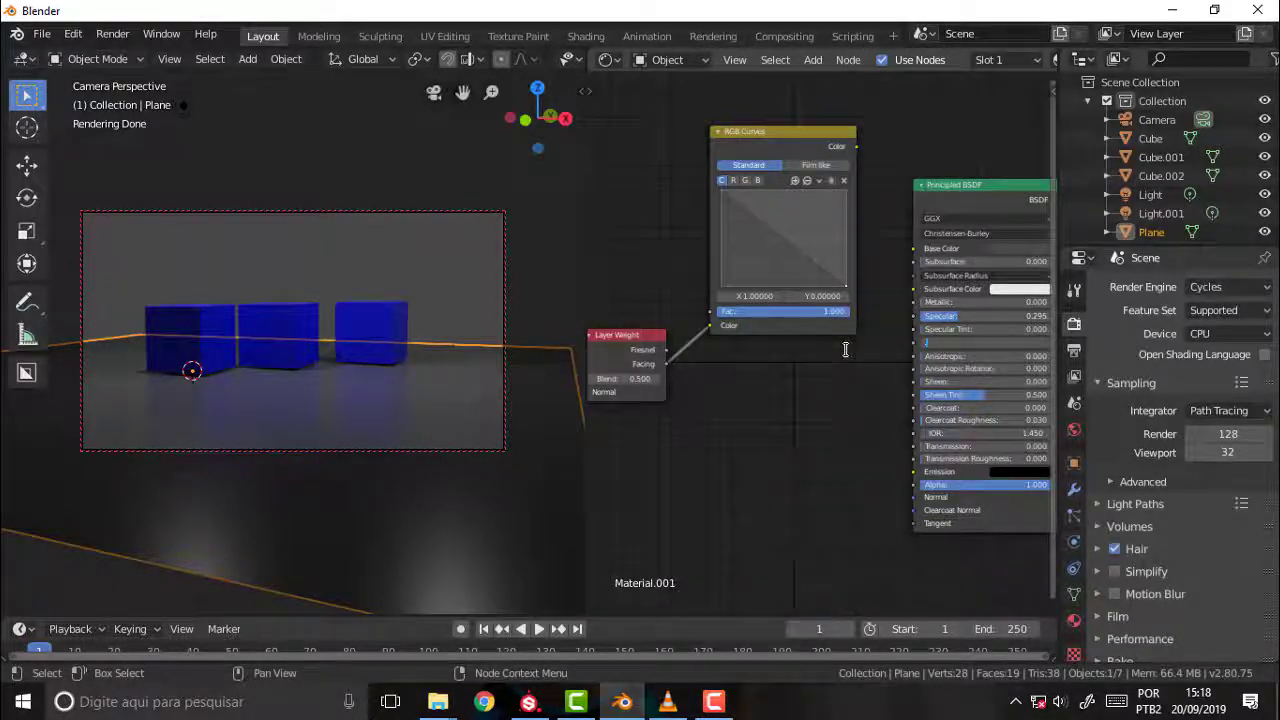
pyautogui.press('Return')
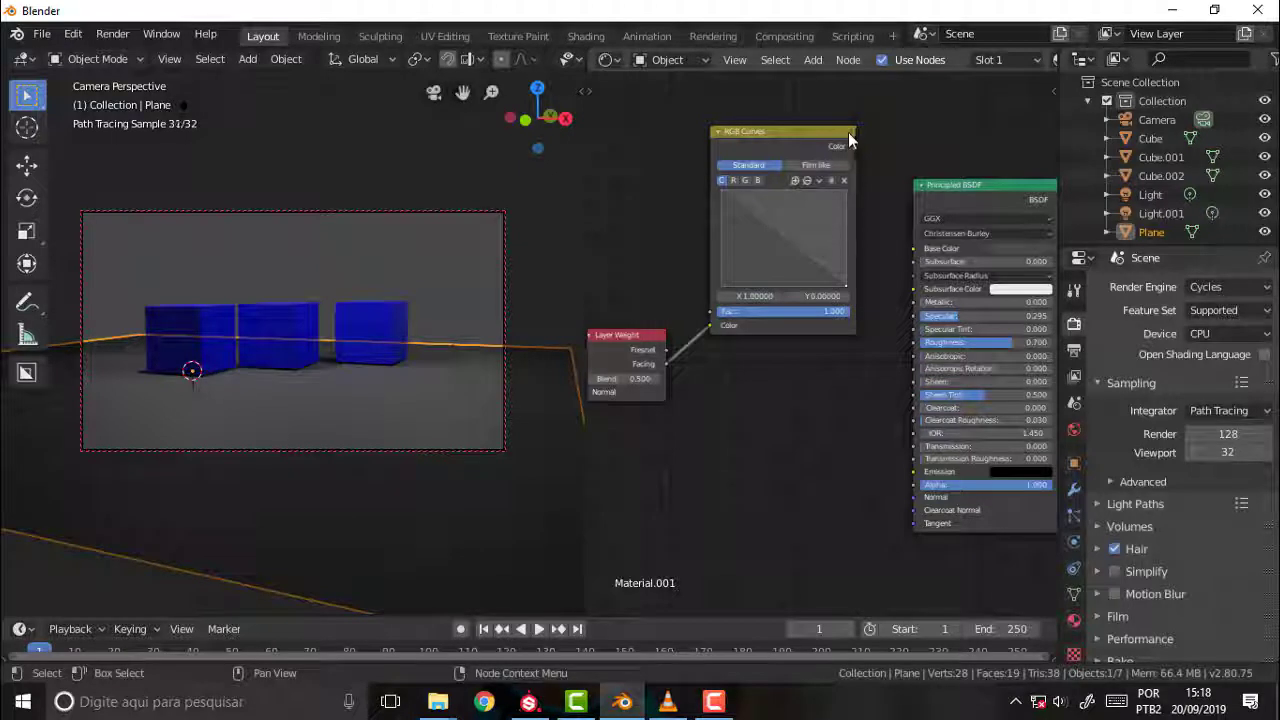
pyautogui.moveTo(856, 146); pyautogui.dragTo(910, 337)
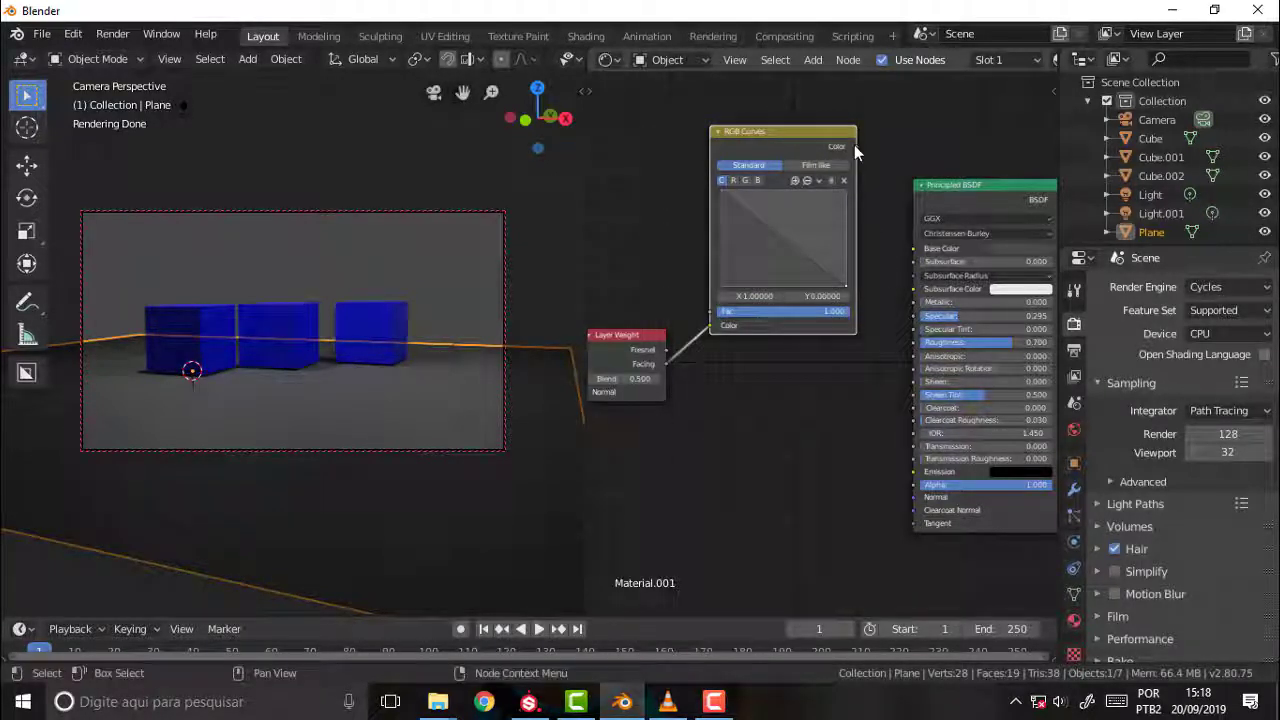
pyautogui.moveTo(856, 146); pyautogui.dragTo(911, 343)
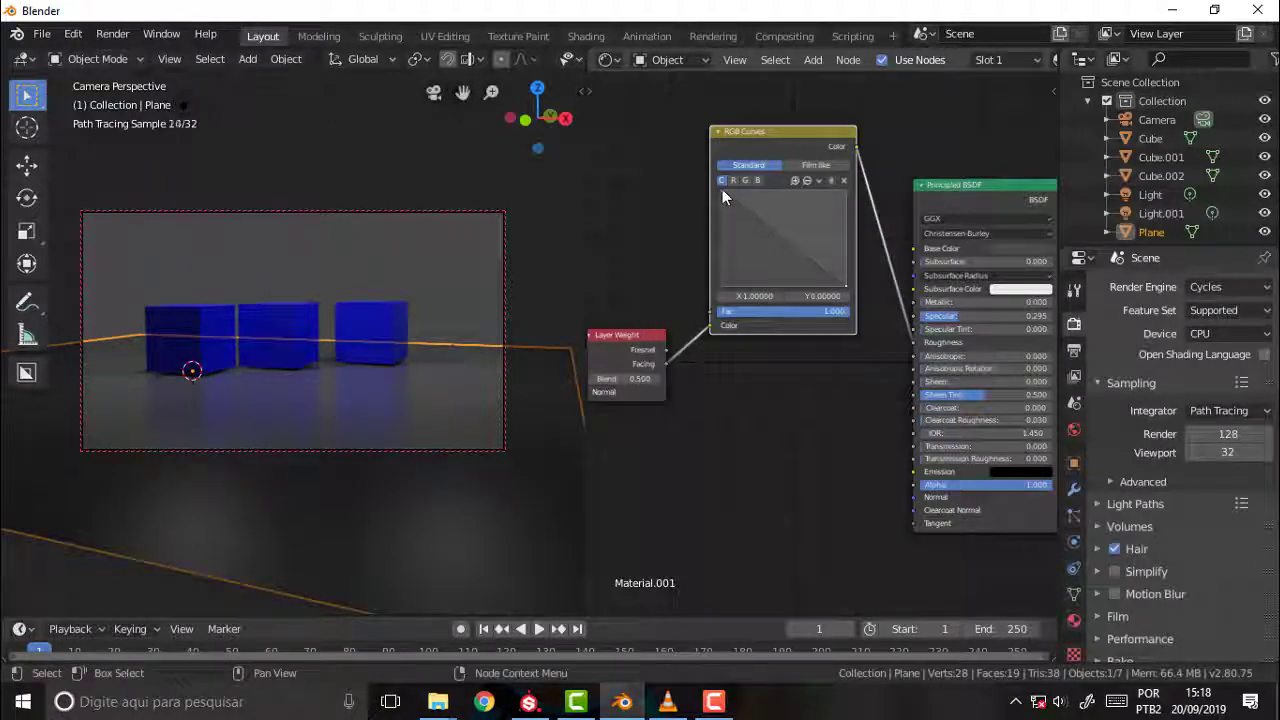
# - Lower the RGB Curves point at X 0 to Y 0.7 and check the floor's shading
pyautogui.moveTo(721, 199); pyautogui.dragTo(721, 209)
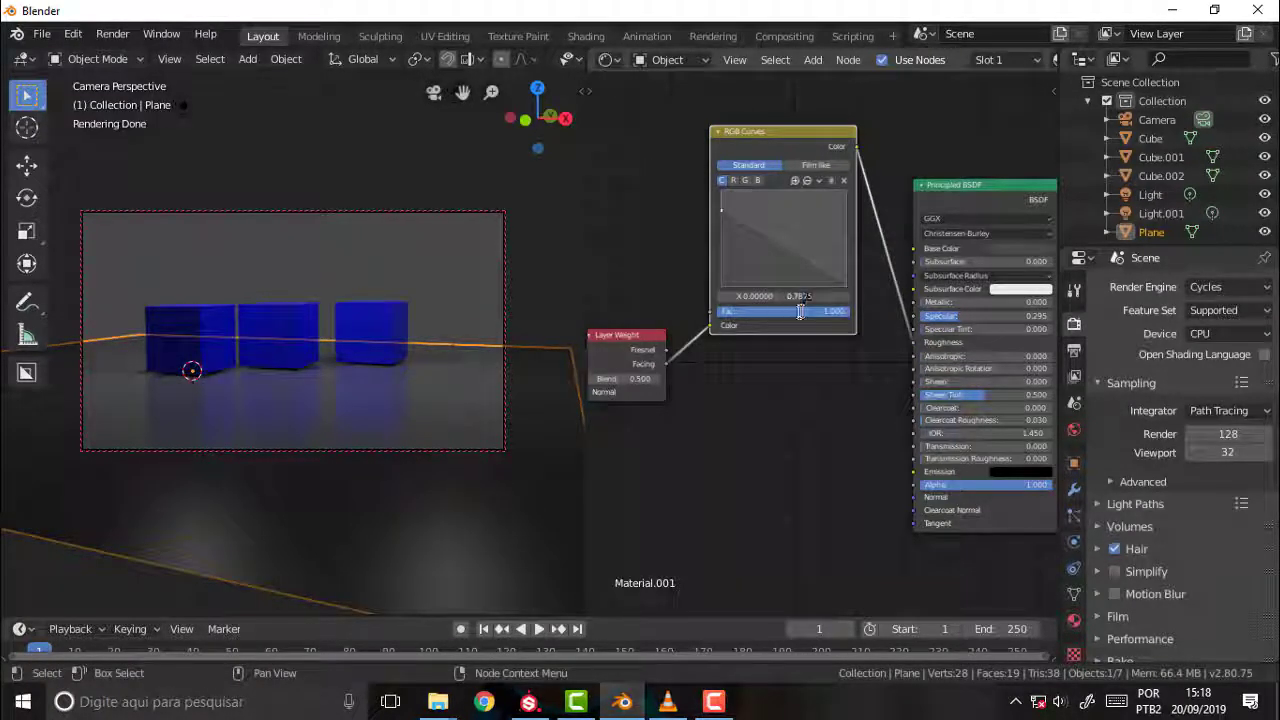
pyautogui.press('Return')
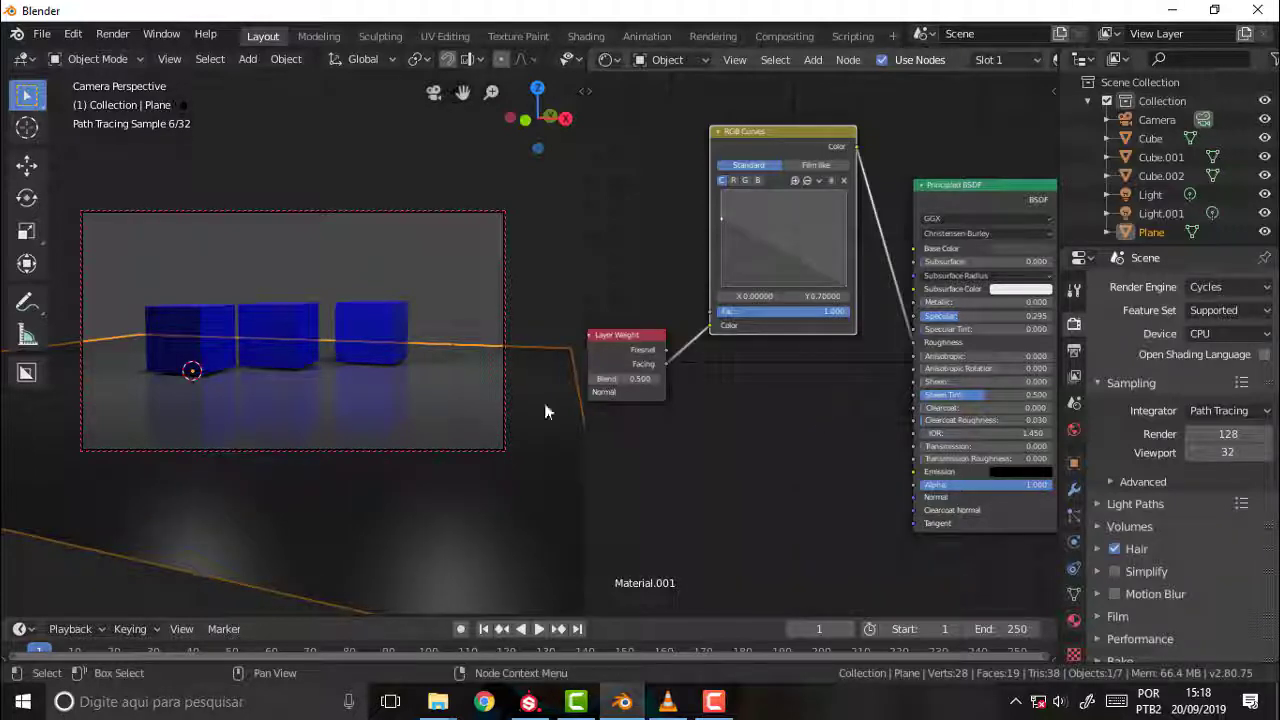
pyautogui.moveTo(457, 133)
pyautogui.mouseDown(button='middle')
pyautogui.moveTo(403, 310)
pyautogui.moveTo(369, 323)
pyautogui.moveTo(389, 240)
pyautogui.moveTo(369, 183)
pyautogui.moveTo(375, 332)
pyautogui.moveTo(393, 247)
pyautogui.moveTo(400, 274)
pyautogui.mouseUp(button='middle')
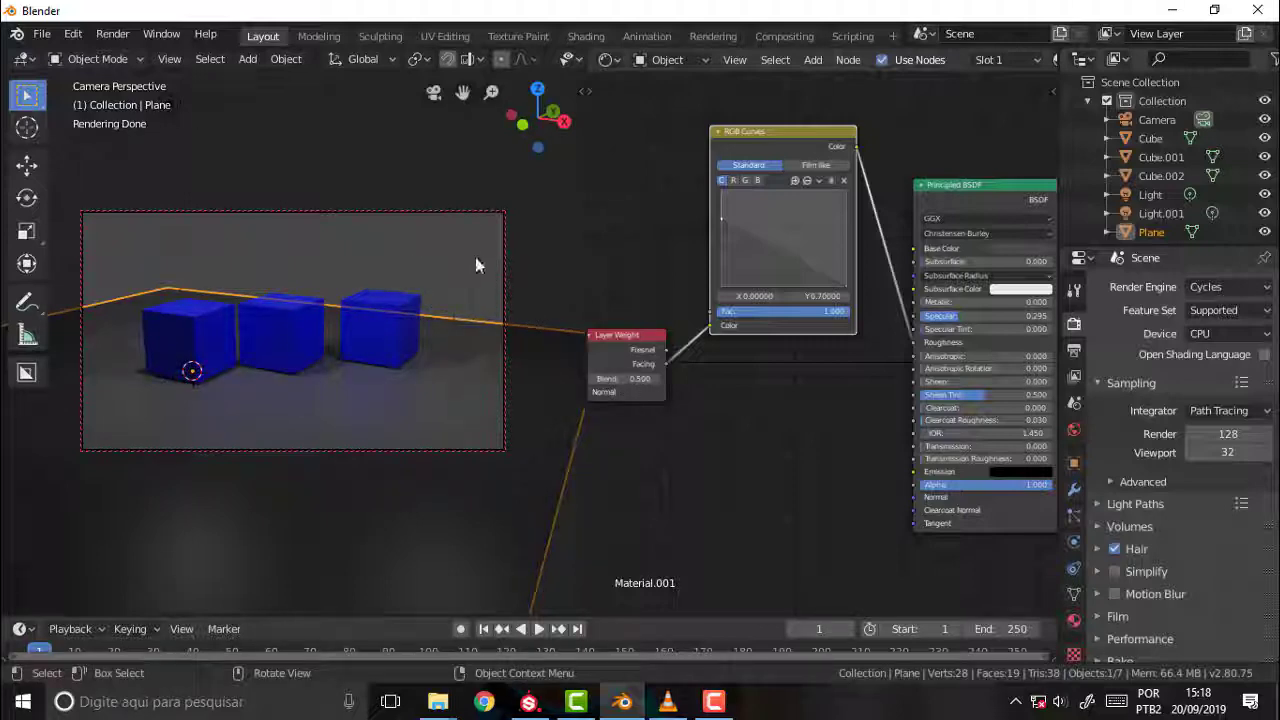
pyautogui.click(666, 701)
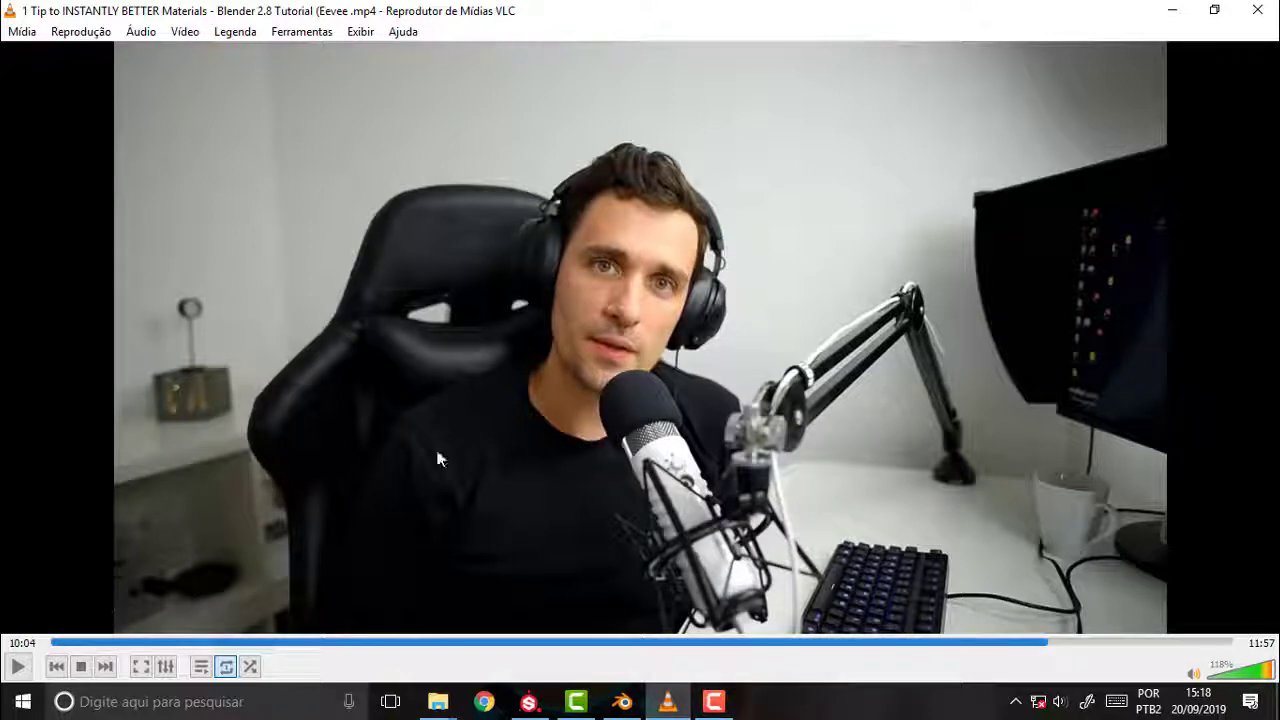
pyautogui.click(716, 706)
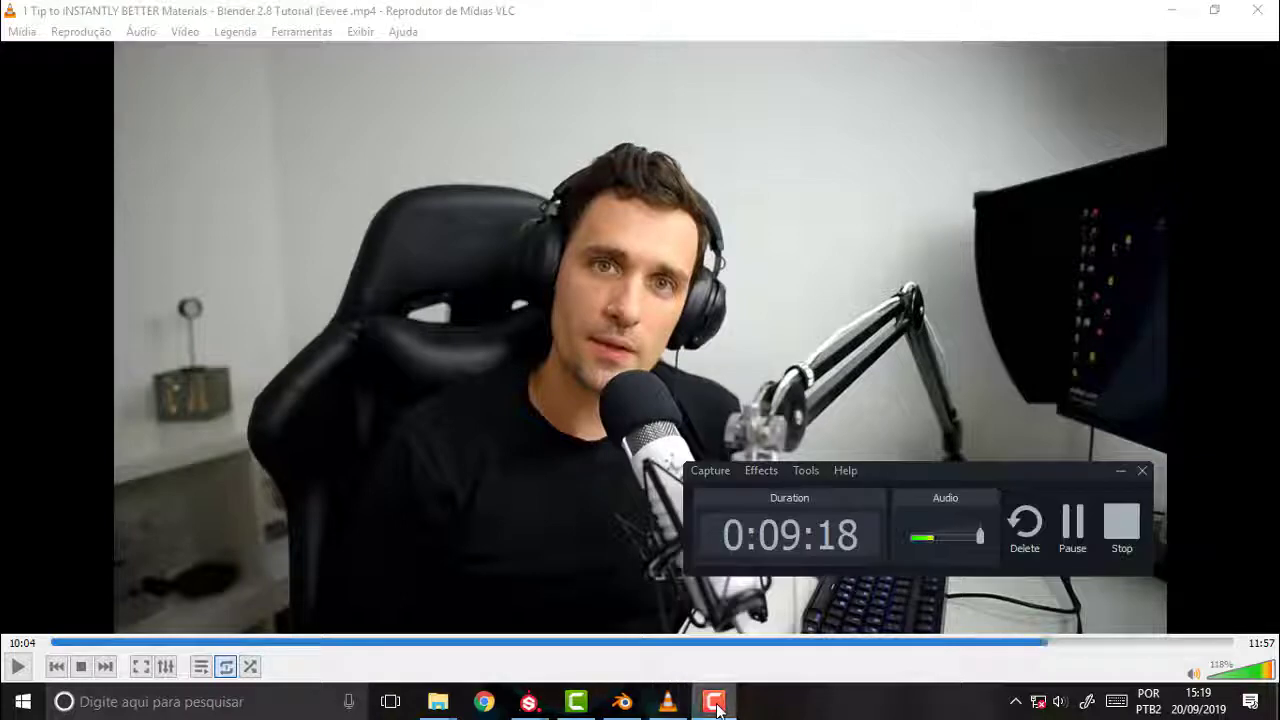
pyautogui.click(622, 701)
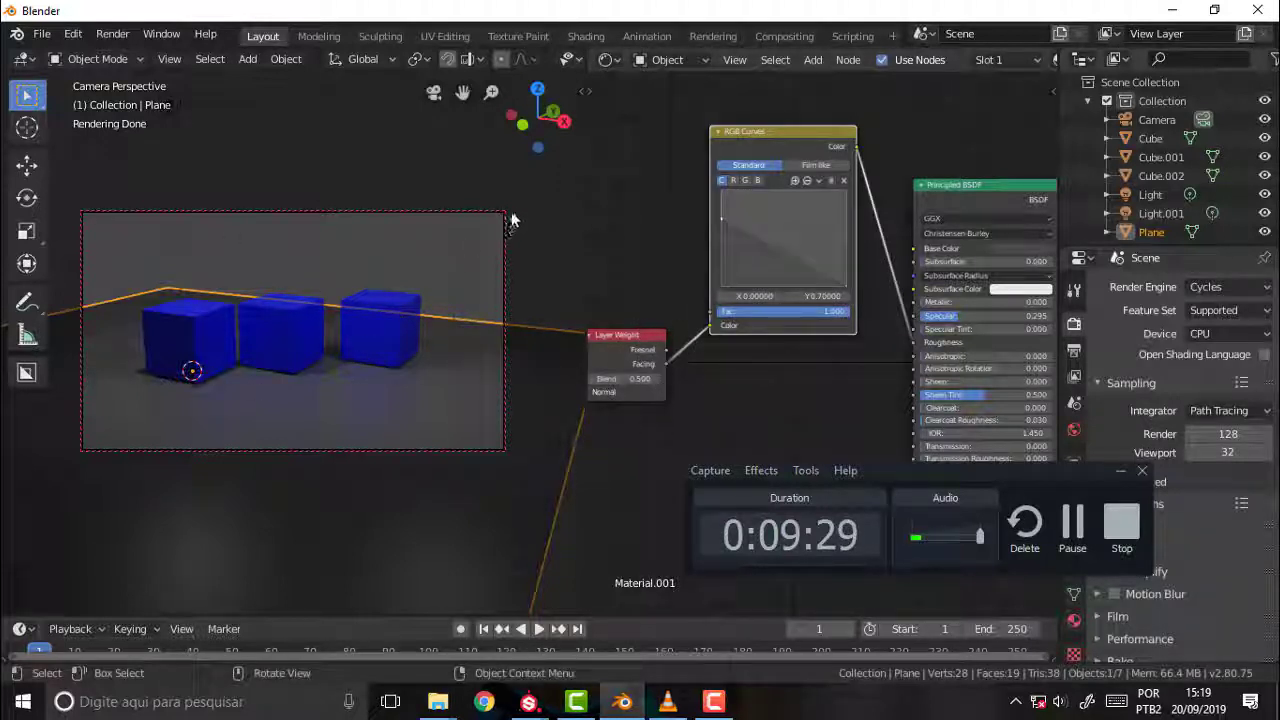
pyautogui.moveTo(511, 219)
pyautogui.mouseDown(button='middle')
pyautogui.moveTo(471, 346)
pyautogui.moveTo(508, 309)
pyautogui.moveTo(482, 215)
pyautogui.moveTo(502, 208)
pyautogui.mouseUp(button='middle')
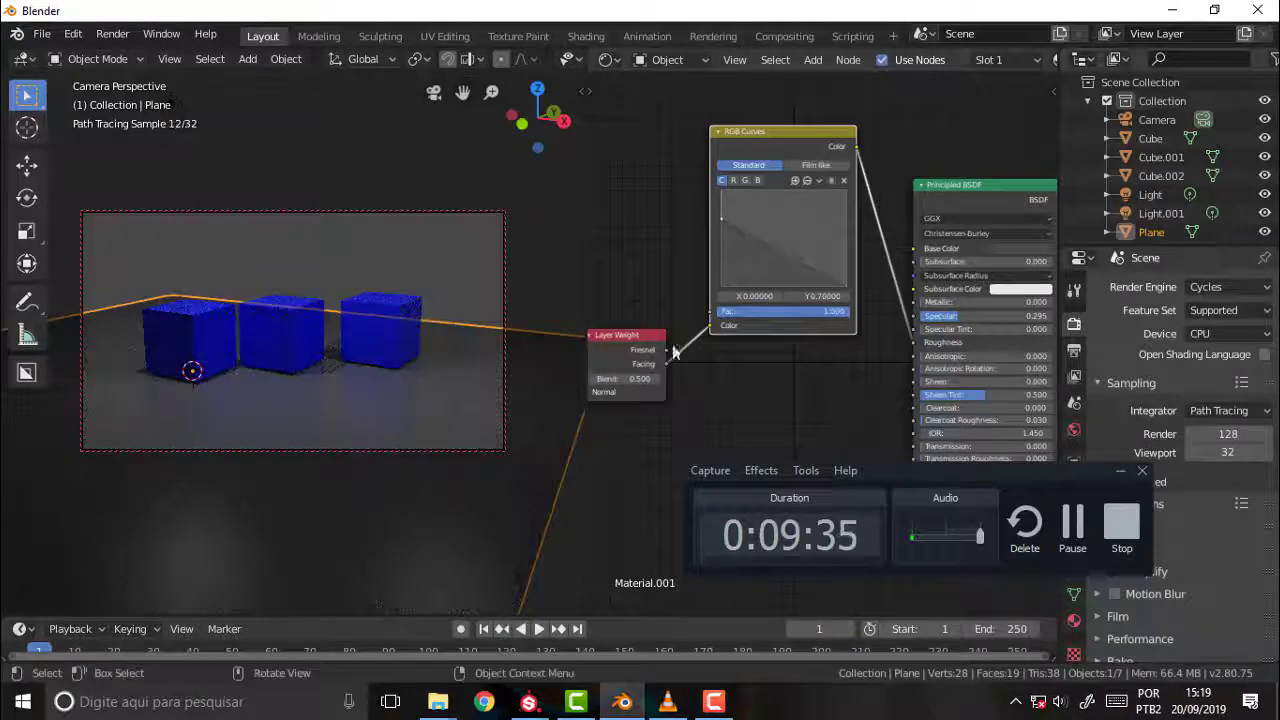